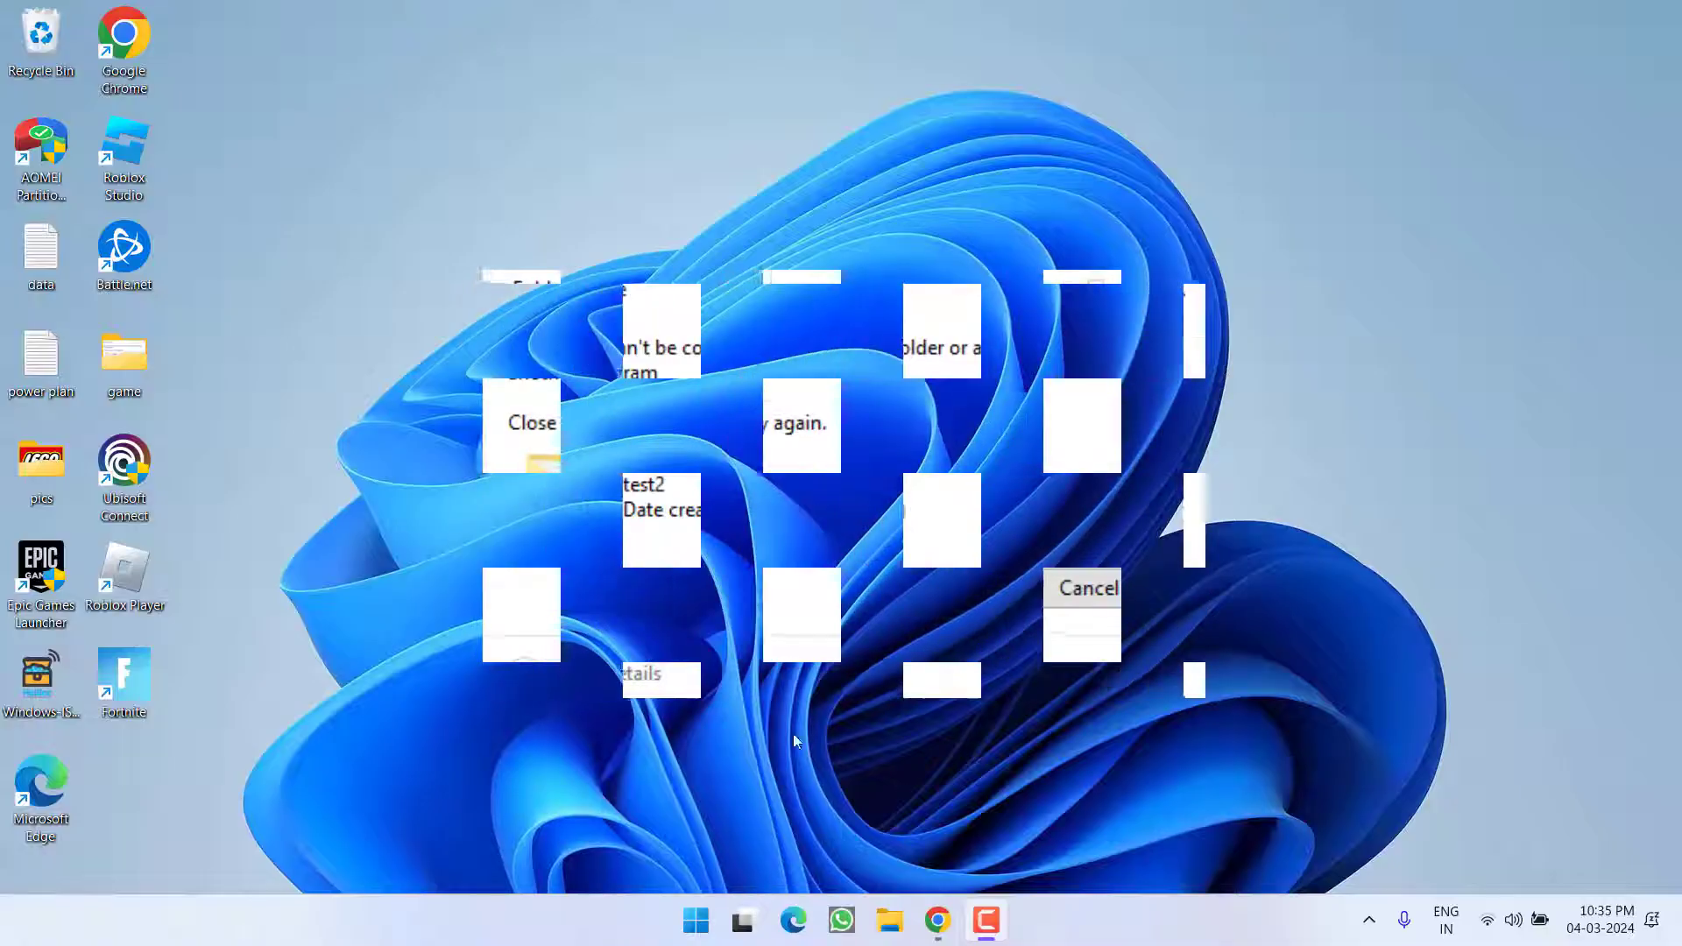
Open the Run dialog from the Start button's right-click menu
right_click(696, 920)
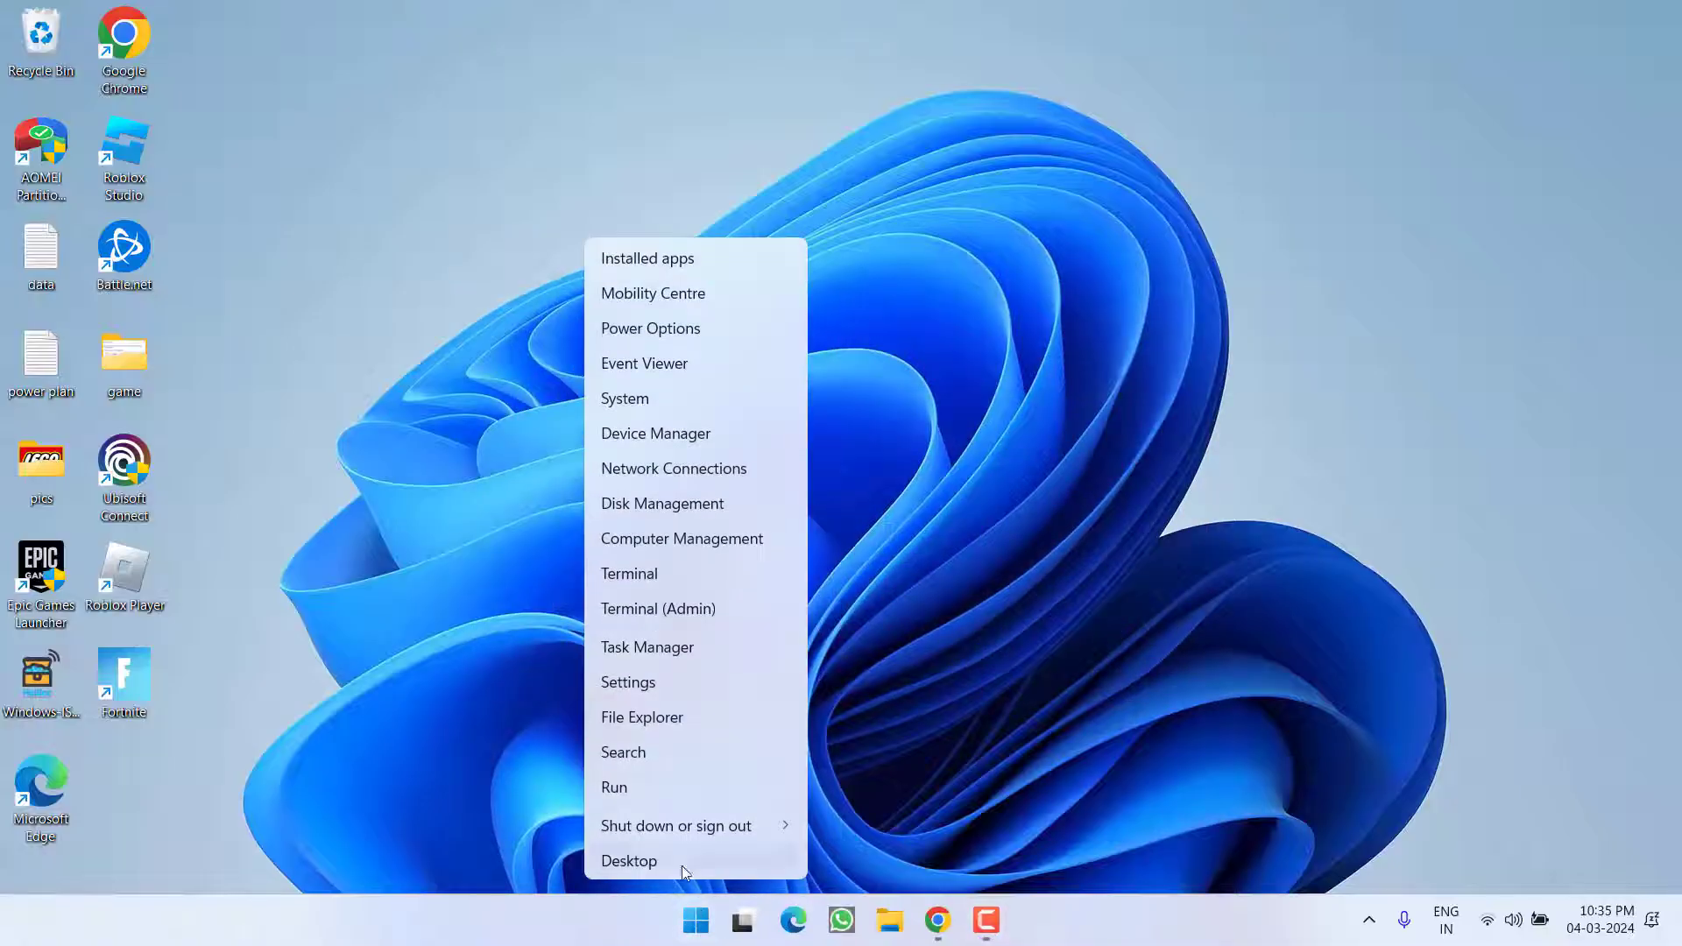
click(626, 785)
text(%t)
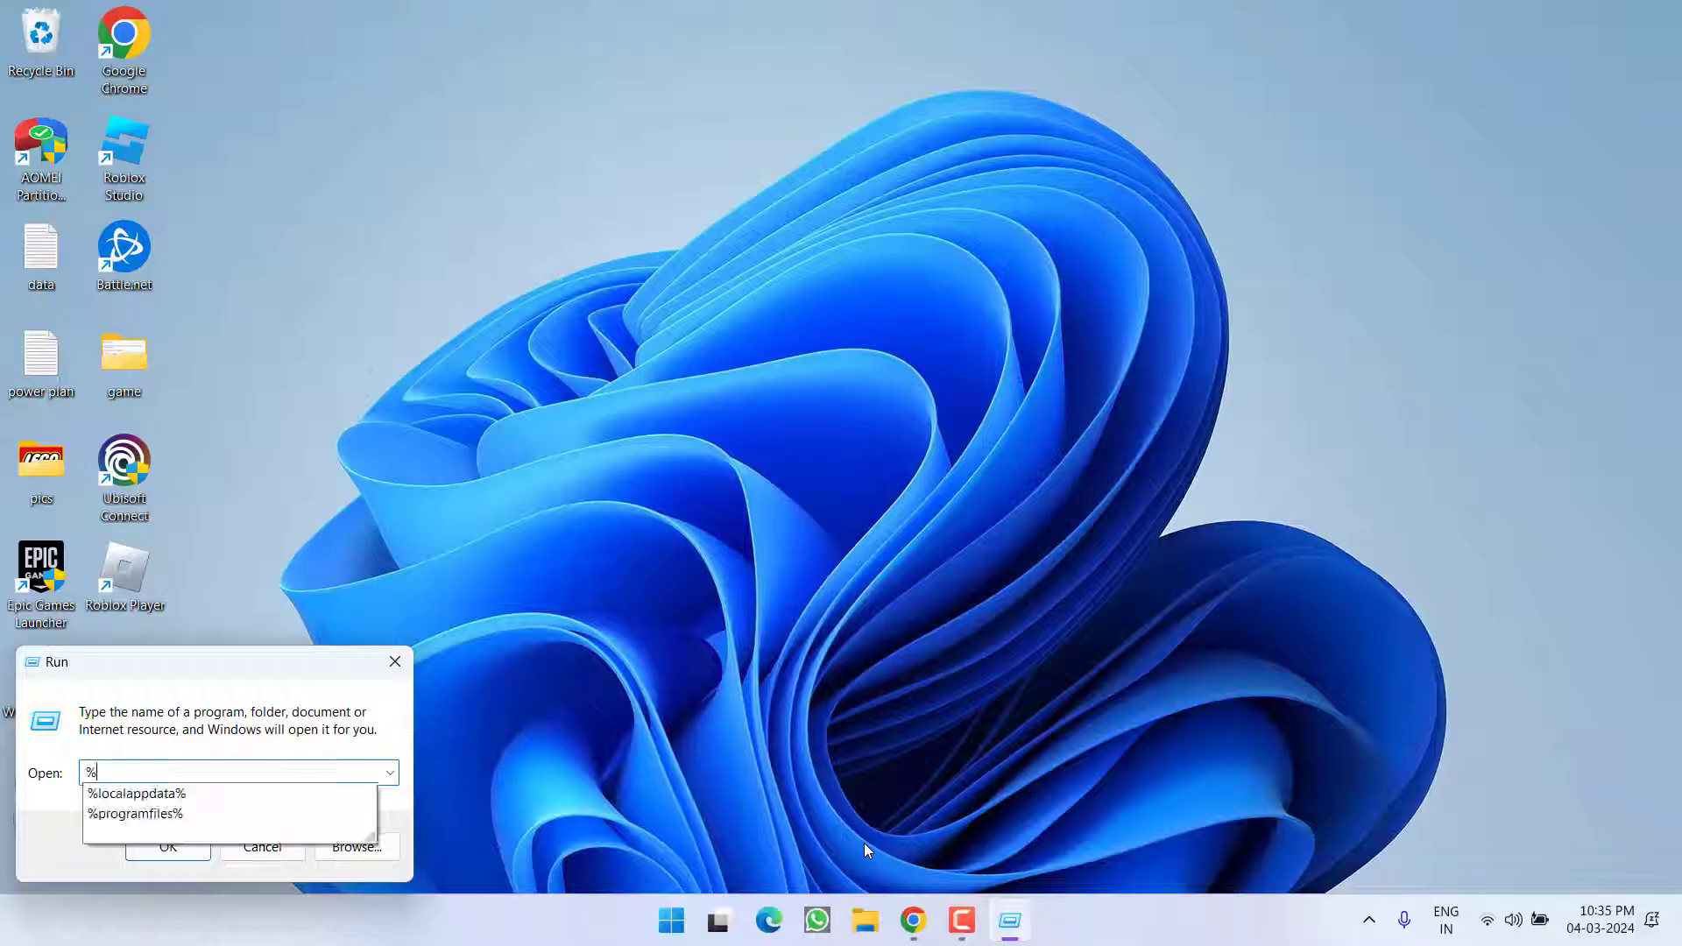
text(emp)
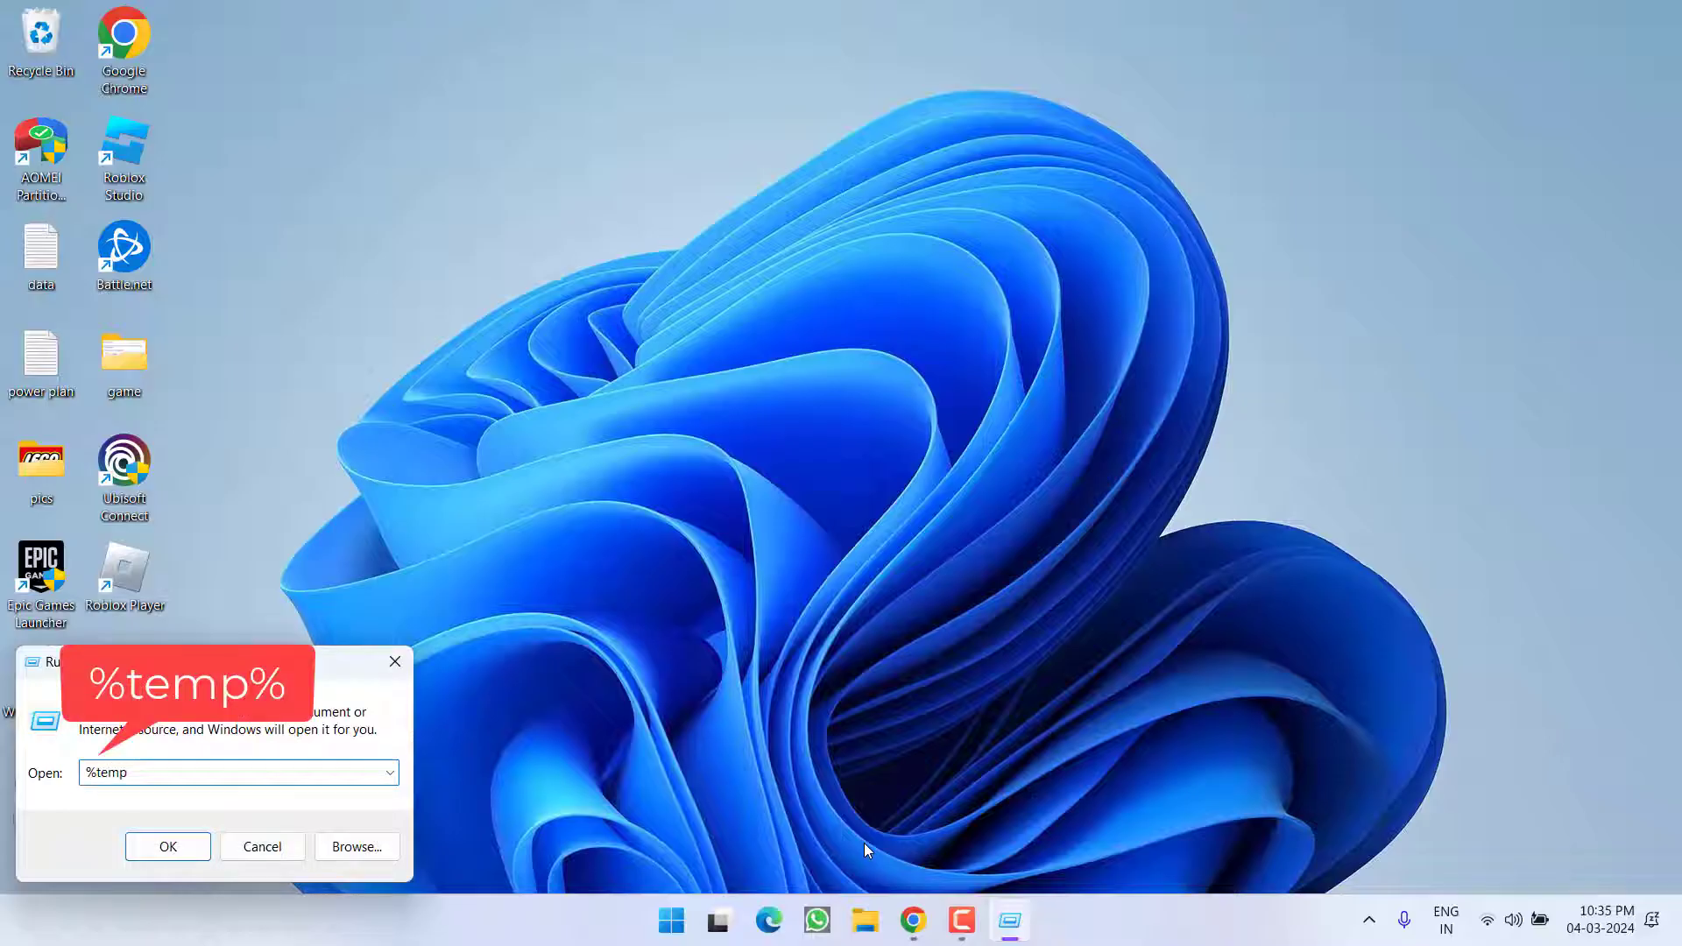
text(%)
Open the %temp% folder, select all its contents and delete them
key(Return)
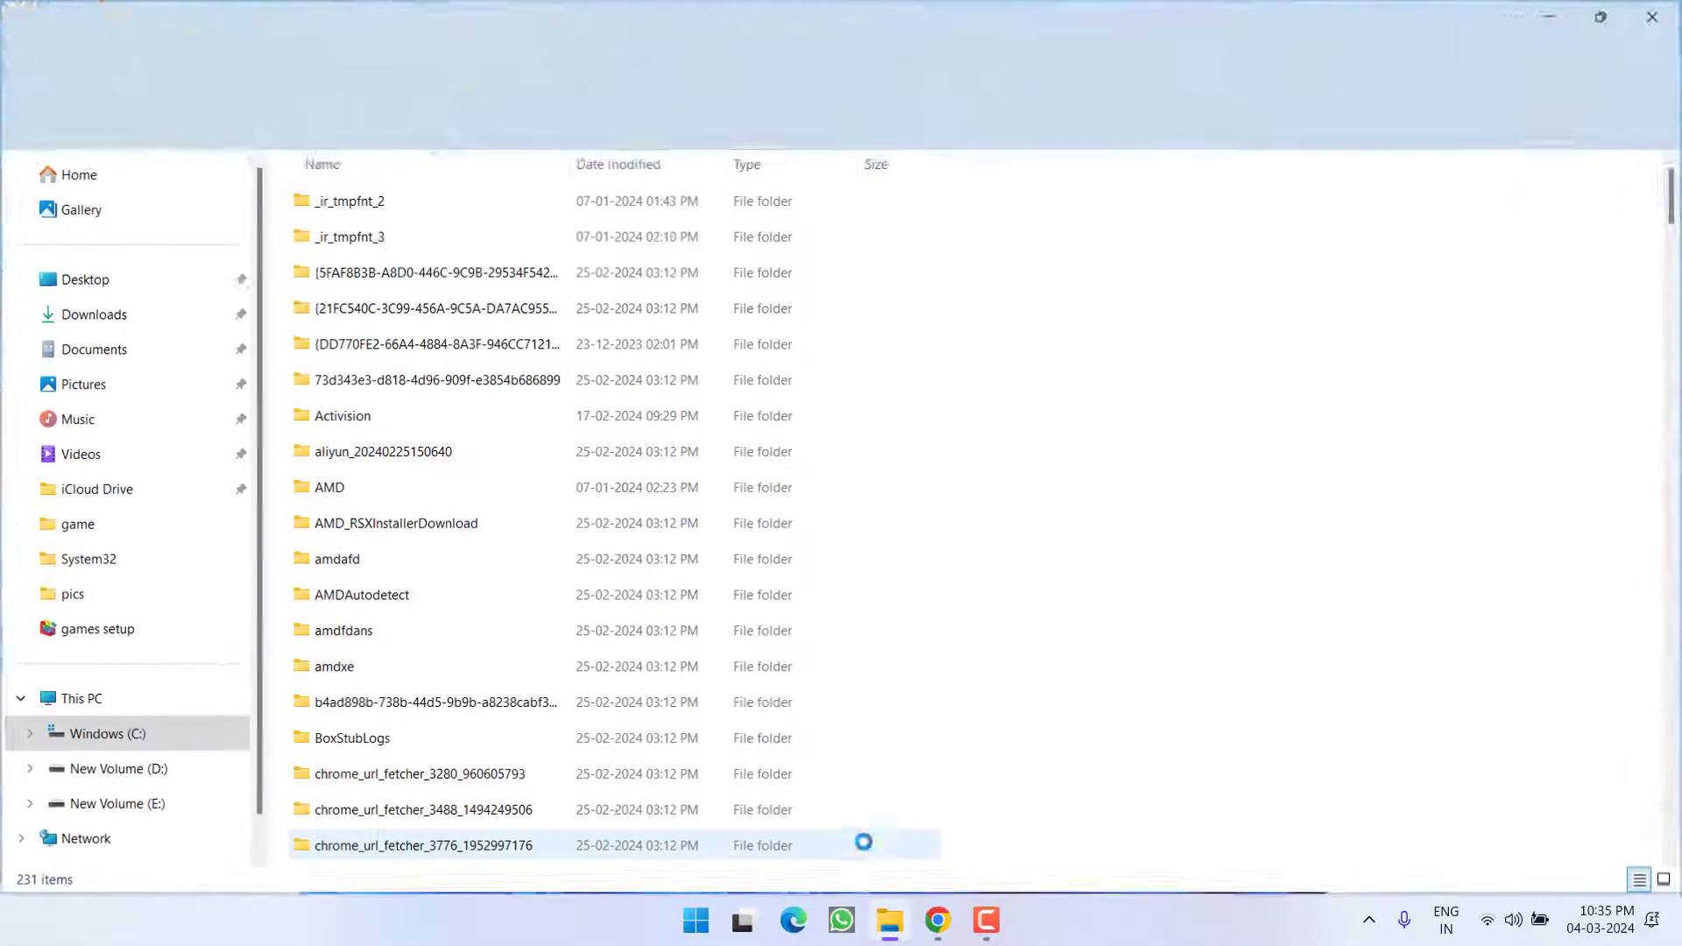
scroll(454, 525, down, 5)
scroll(434, 328, up, 5)
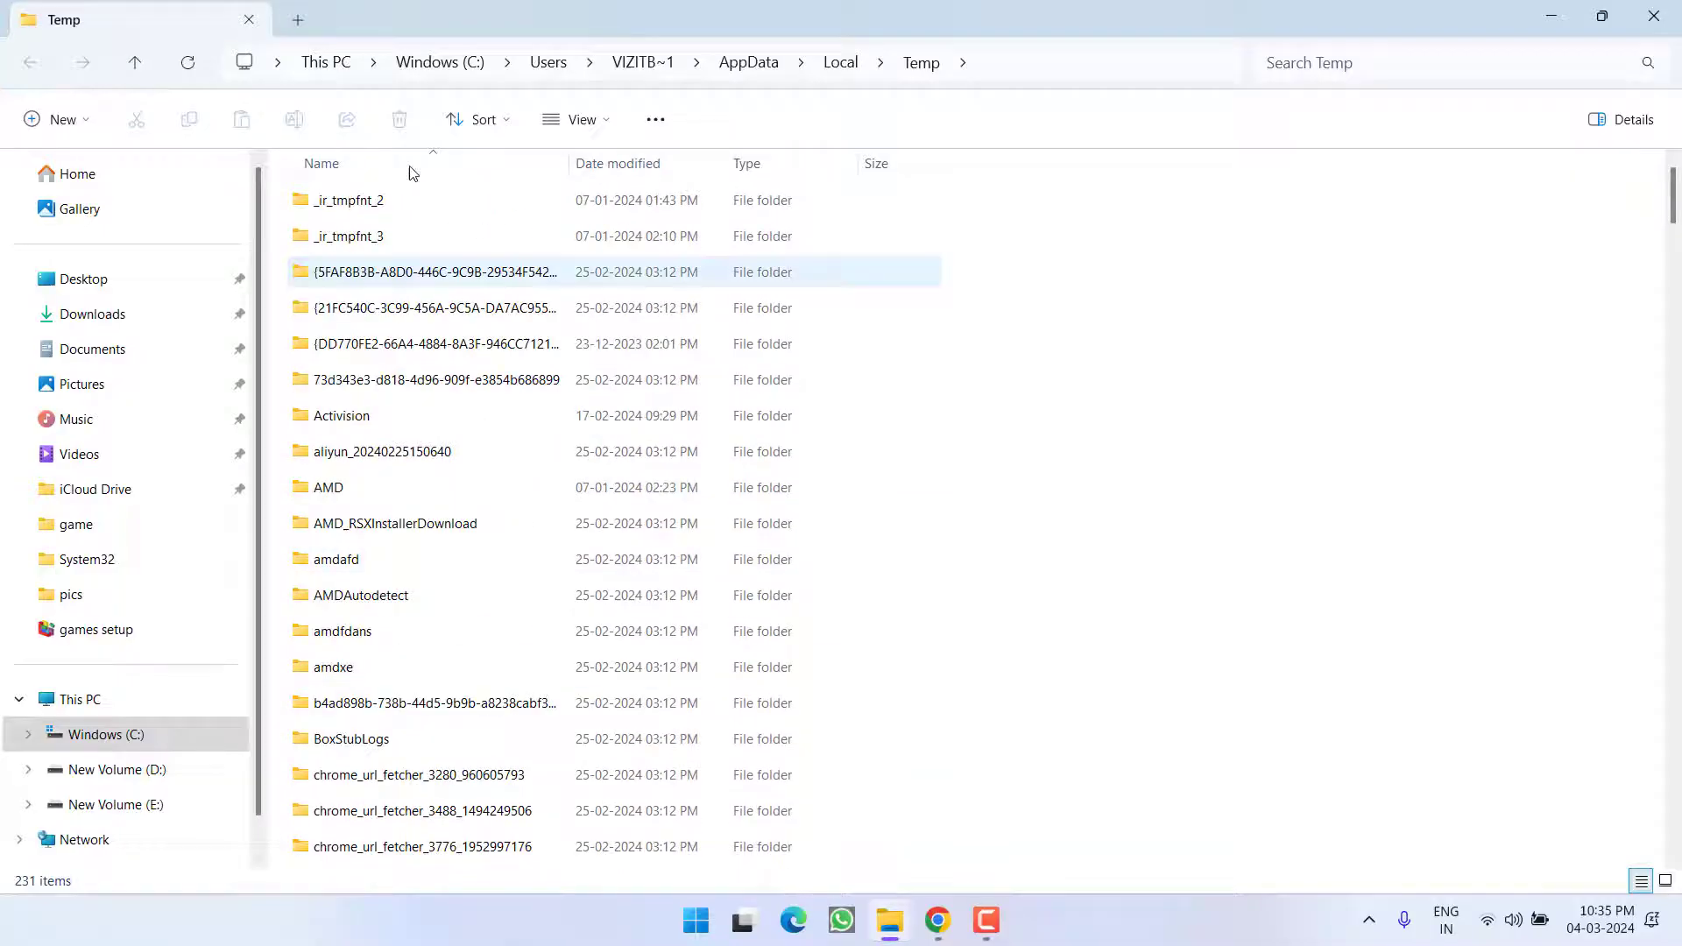
key(ctrl+a)
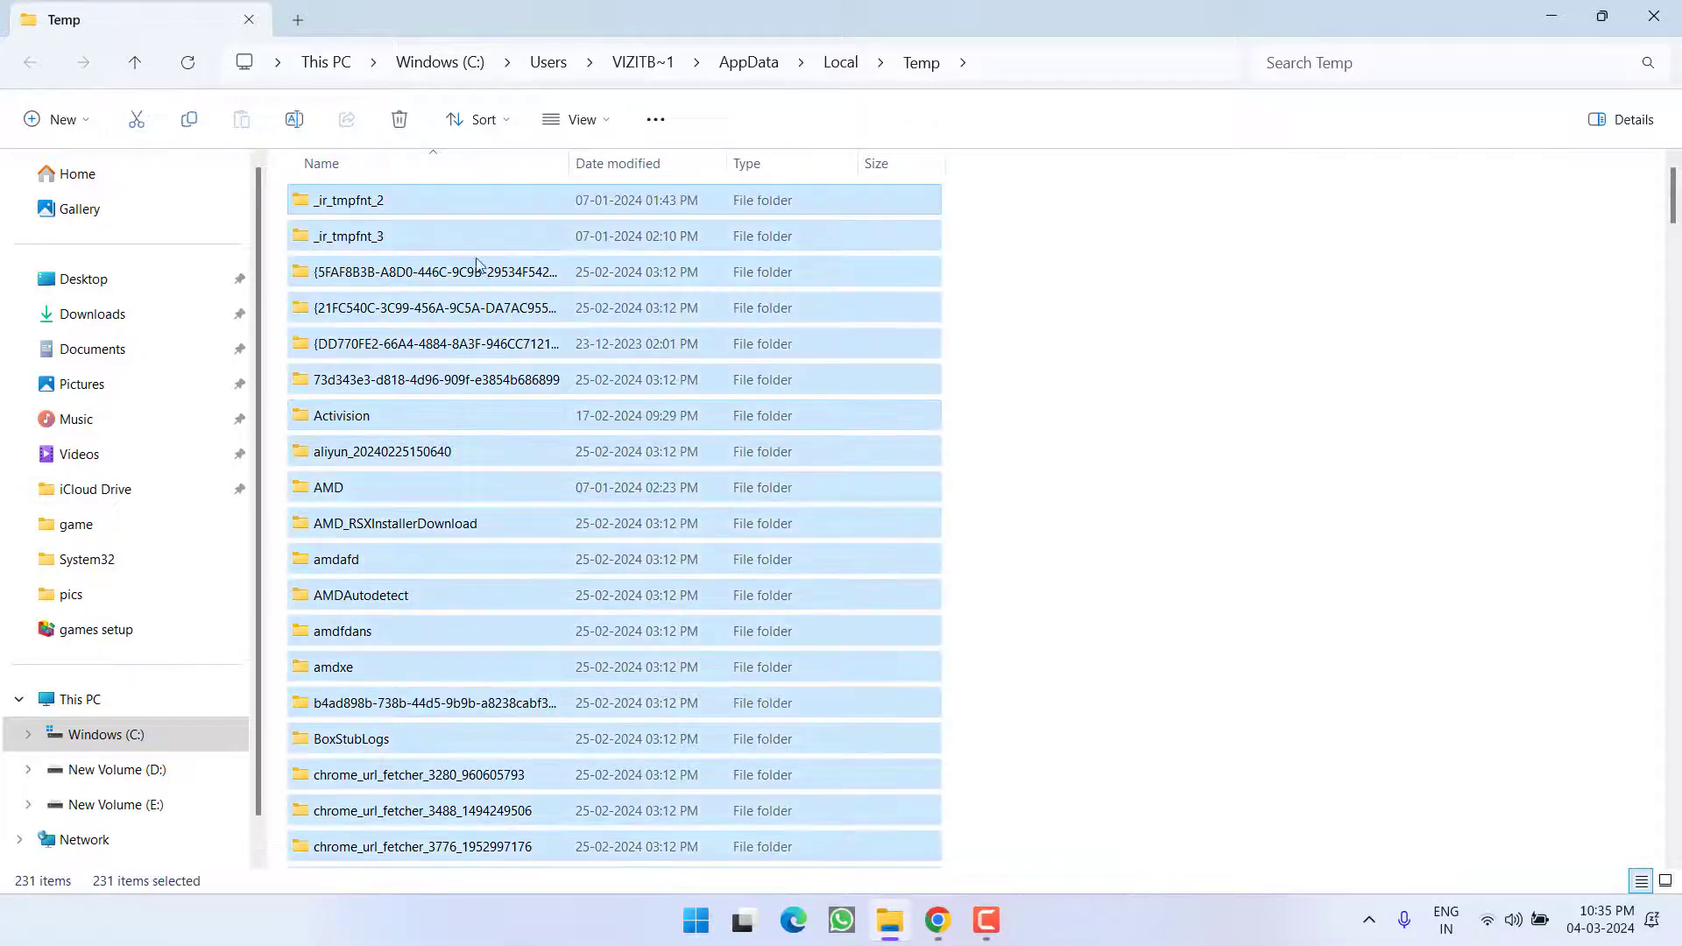
right_click(428, 283)
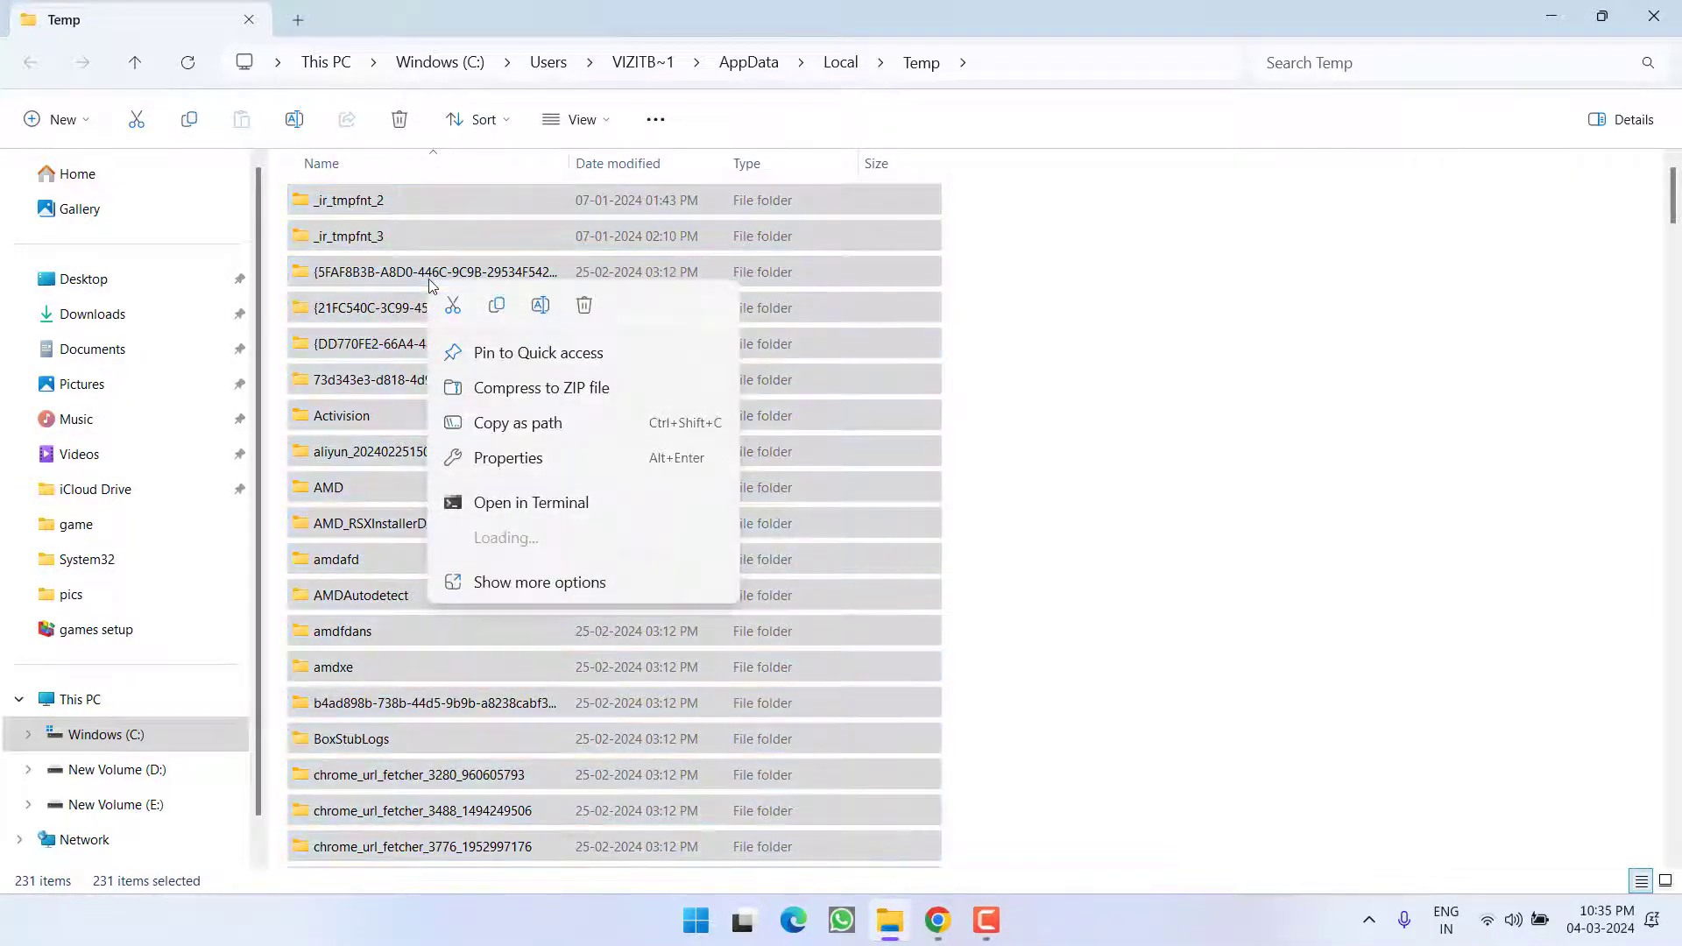
click(582, 305)
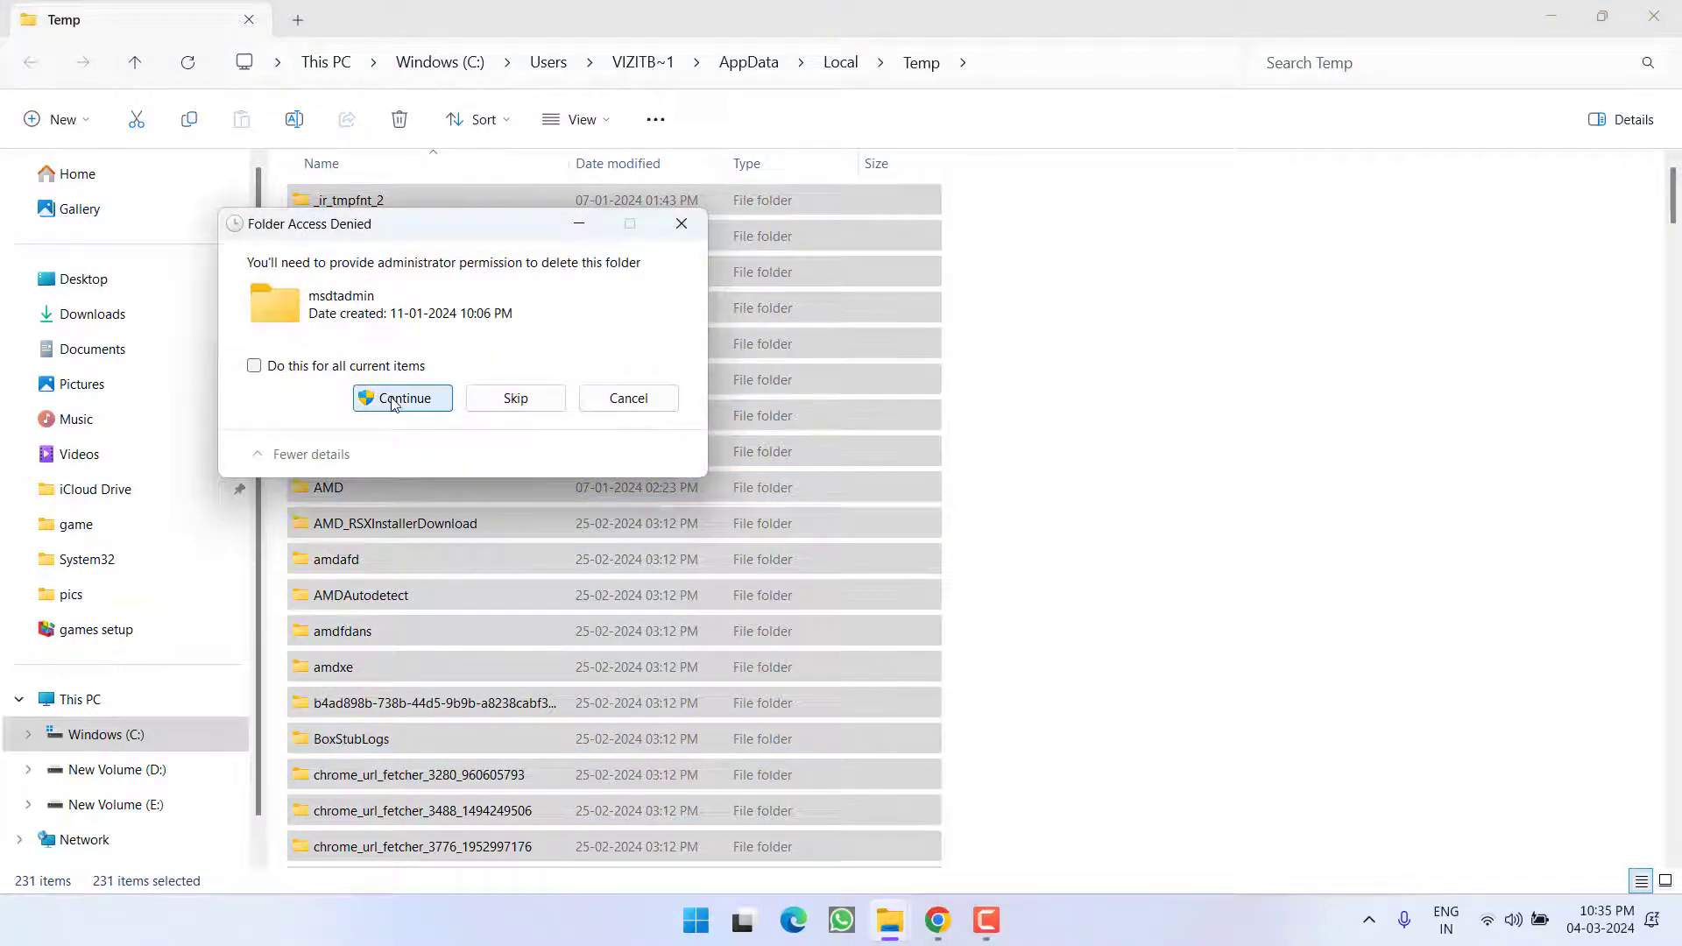
Approve deletion for all items, retry the in-use ones, and close the Temp window
click(418, 404)
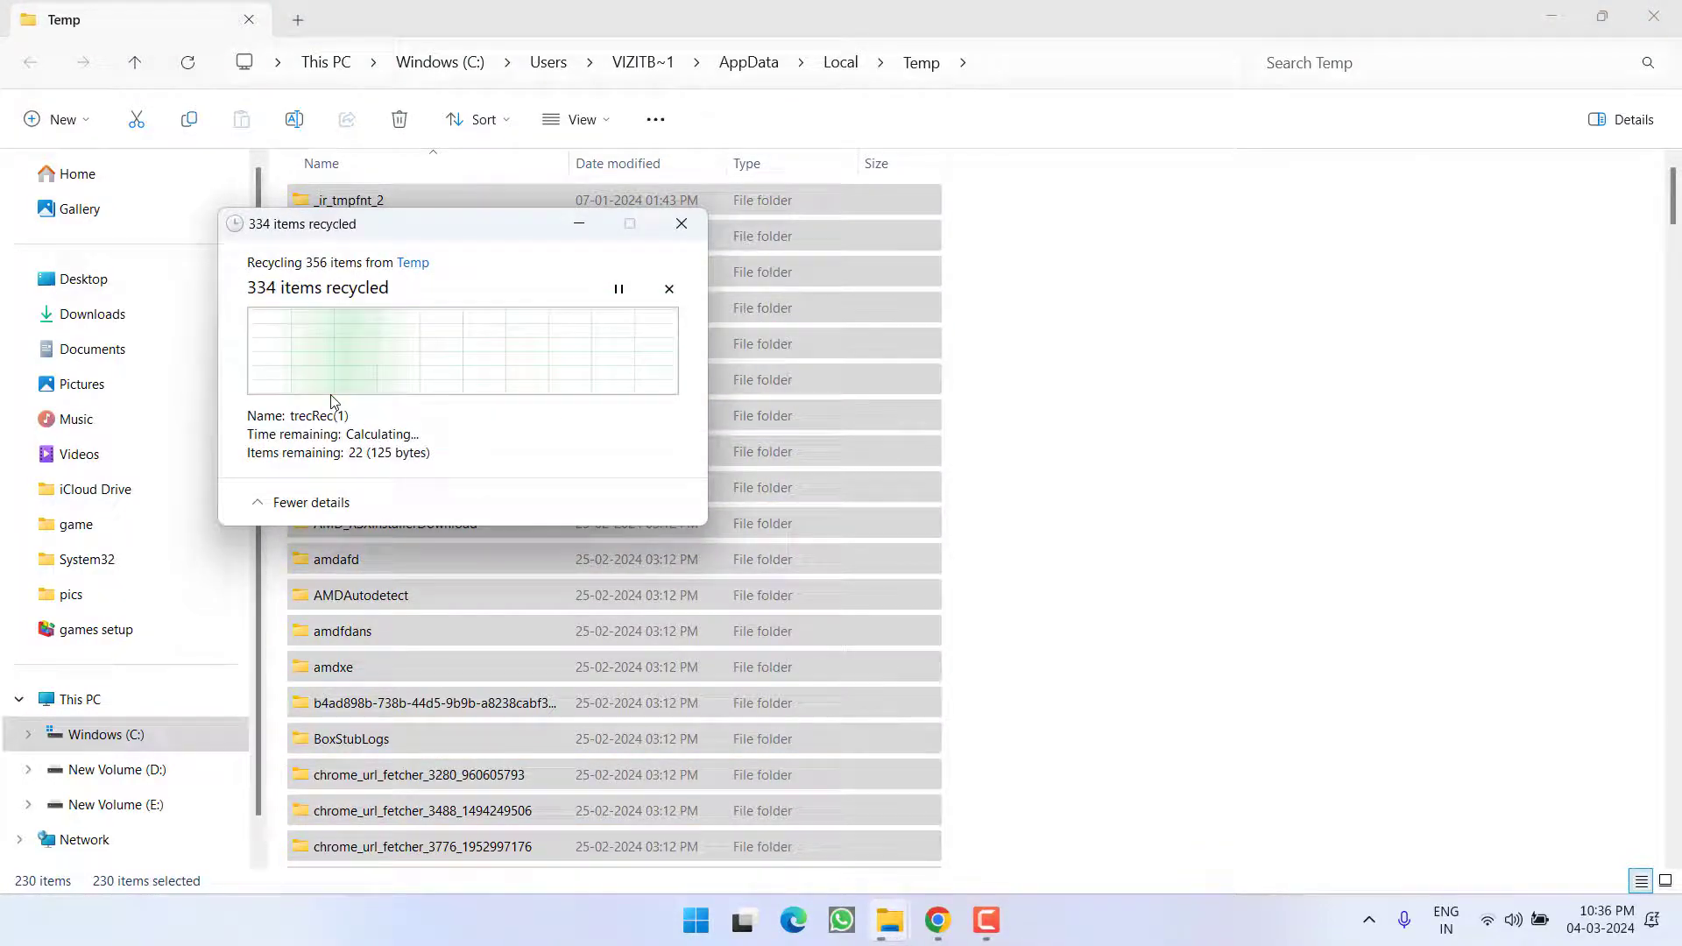
click(254, 419)
click(439, 453)
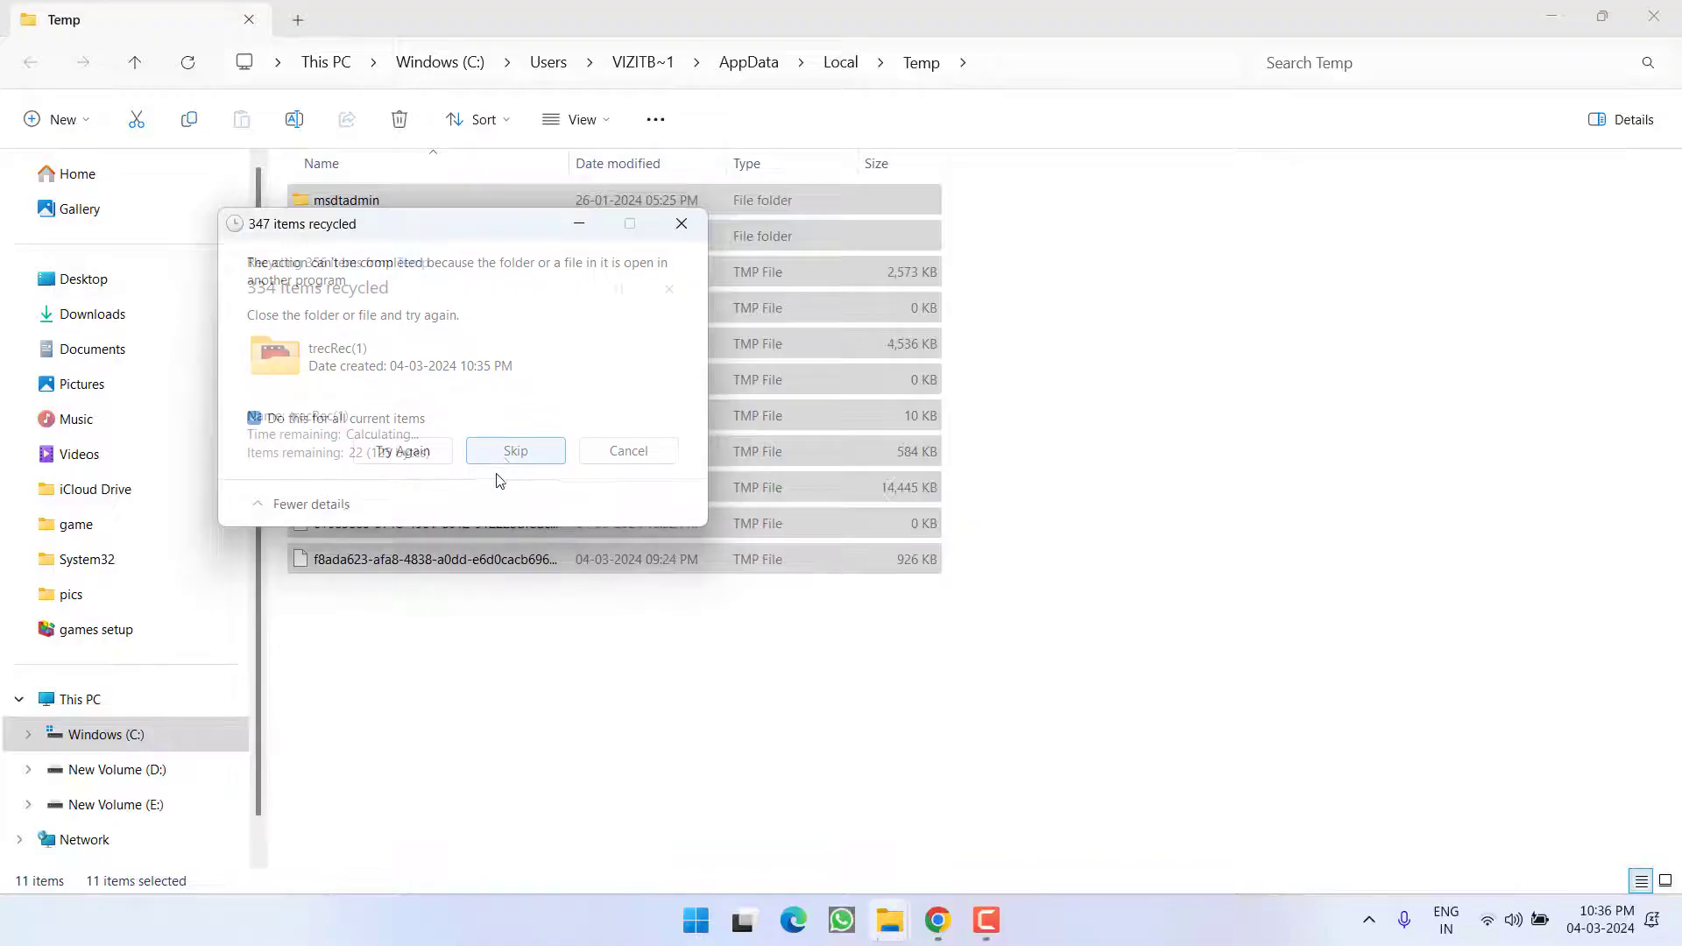
click(1653, 16)
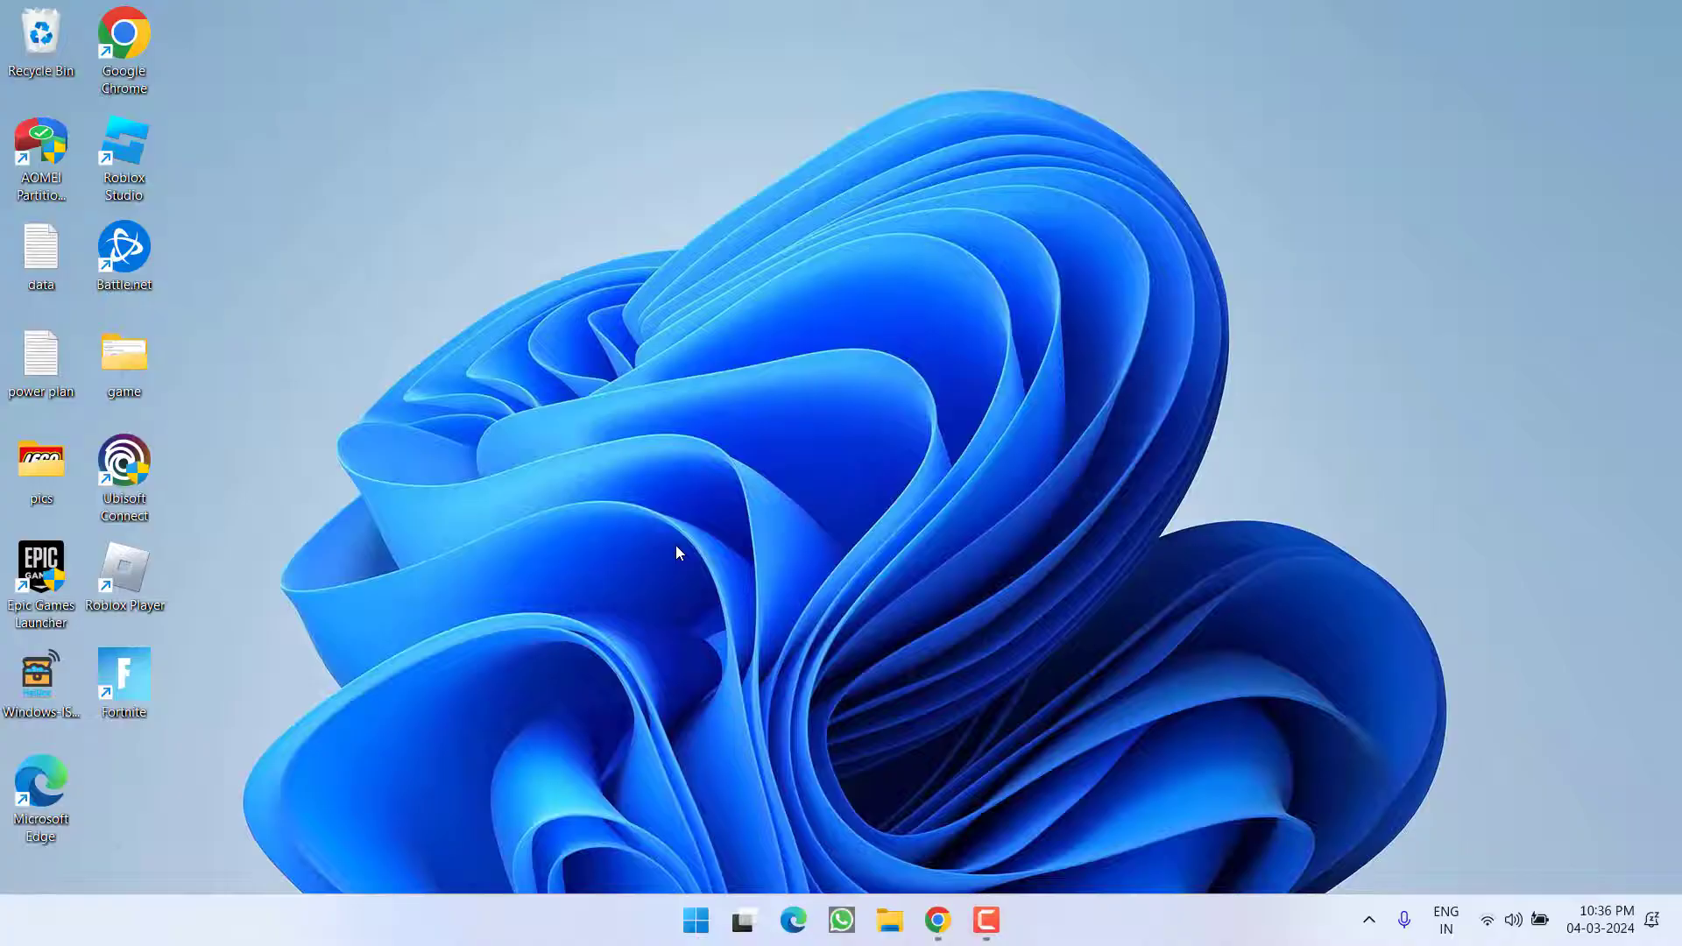
click(694, 919)
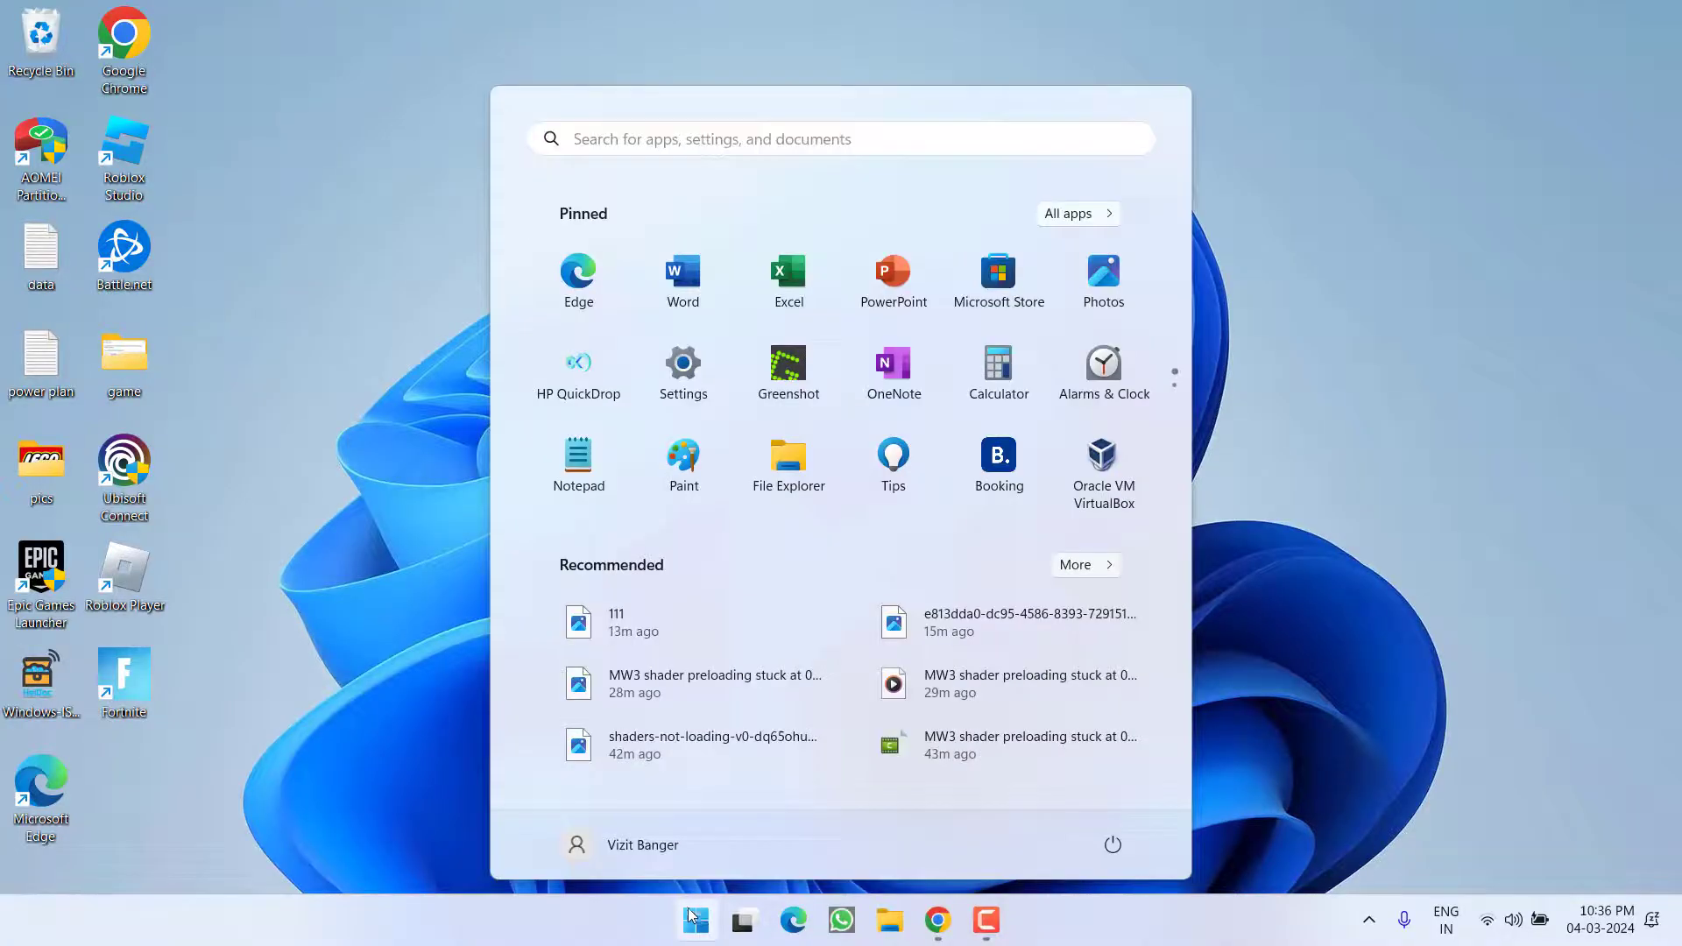
click(643, 848)
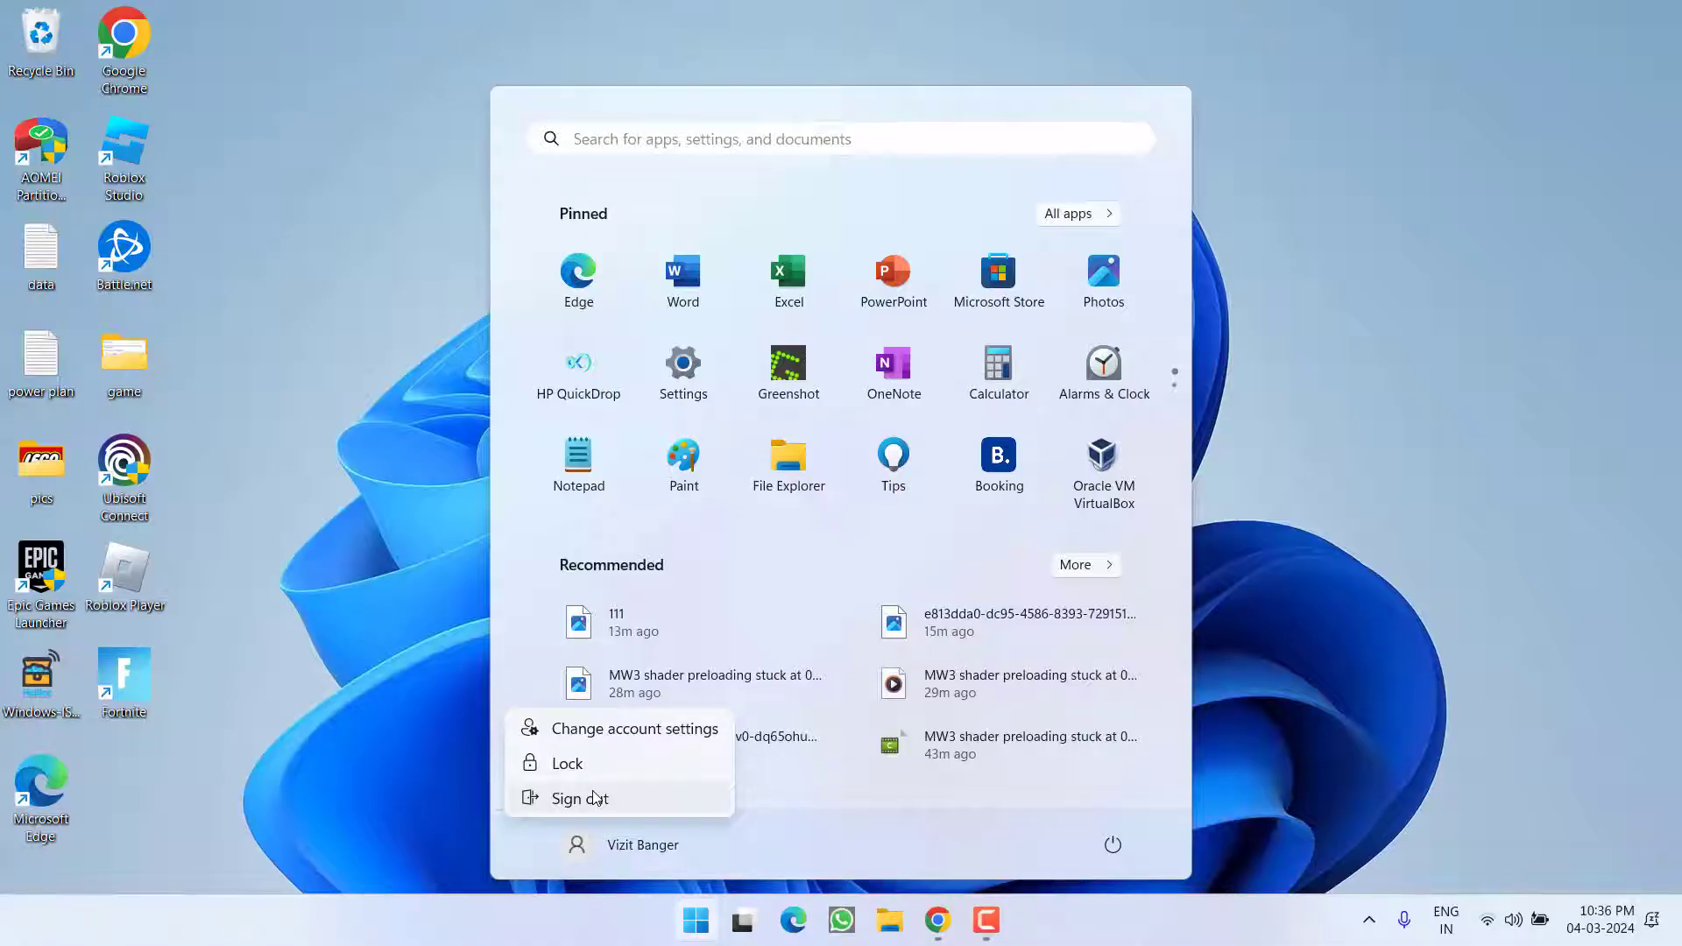
key(Escape)
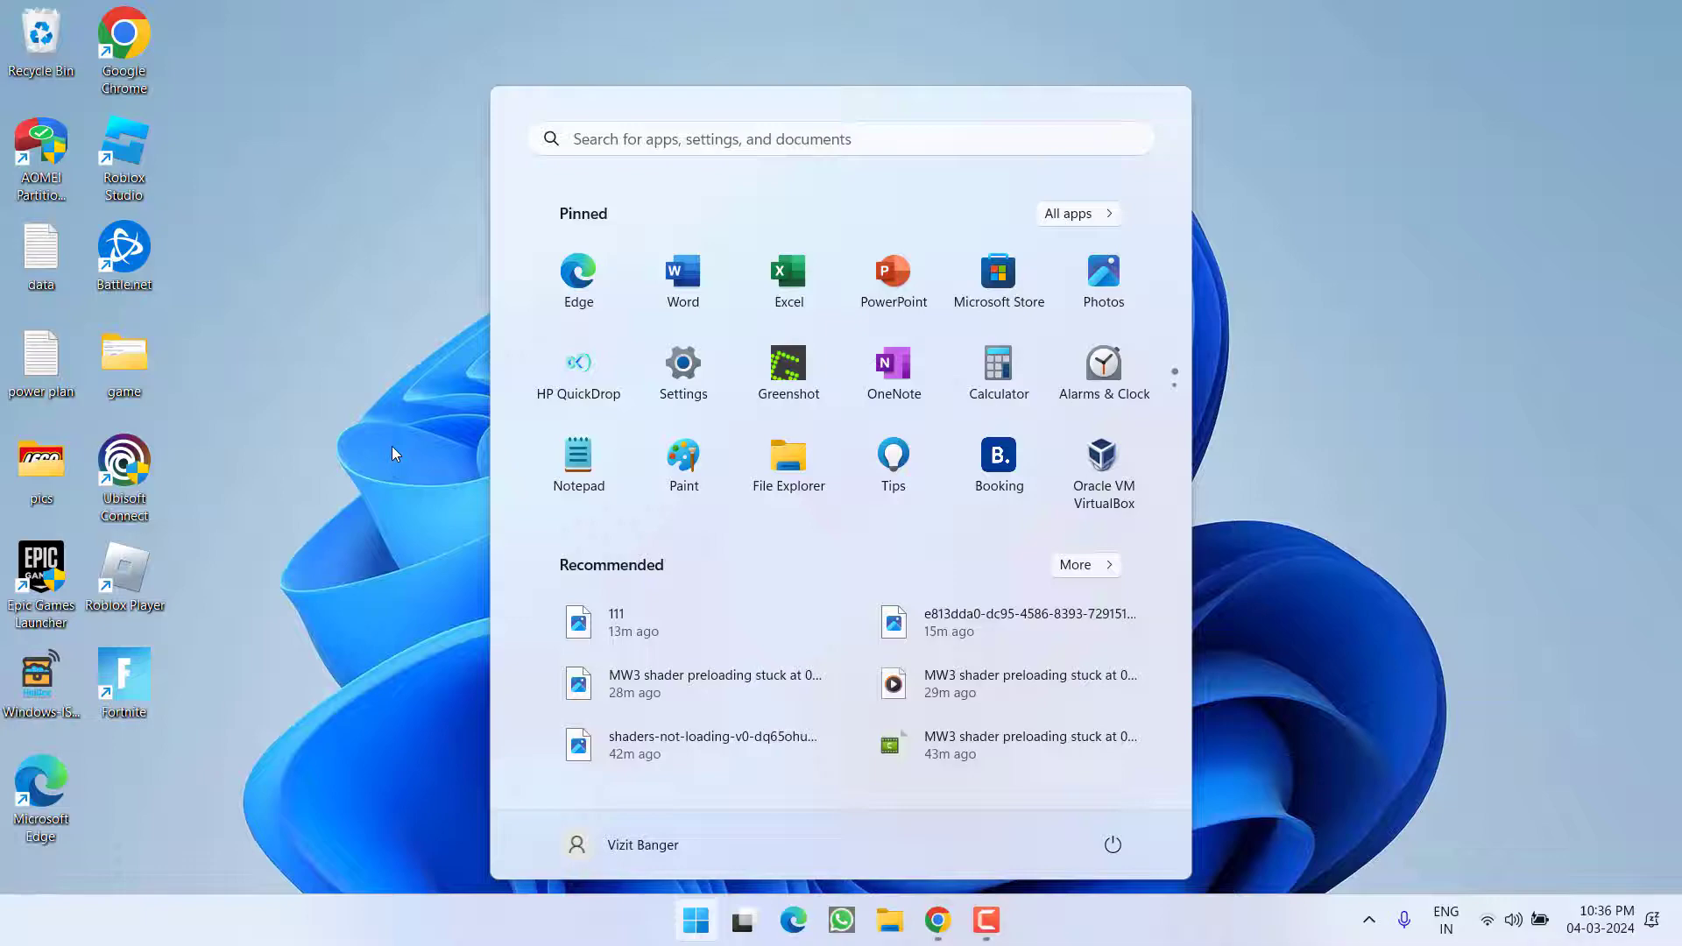
click(391, 449)
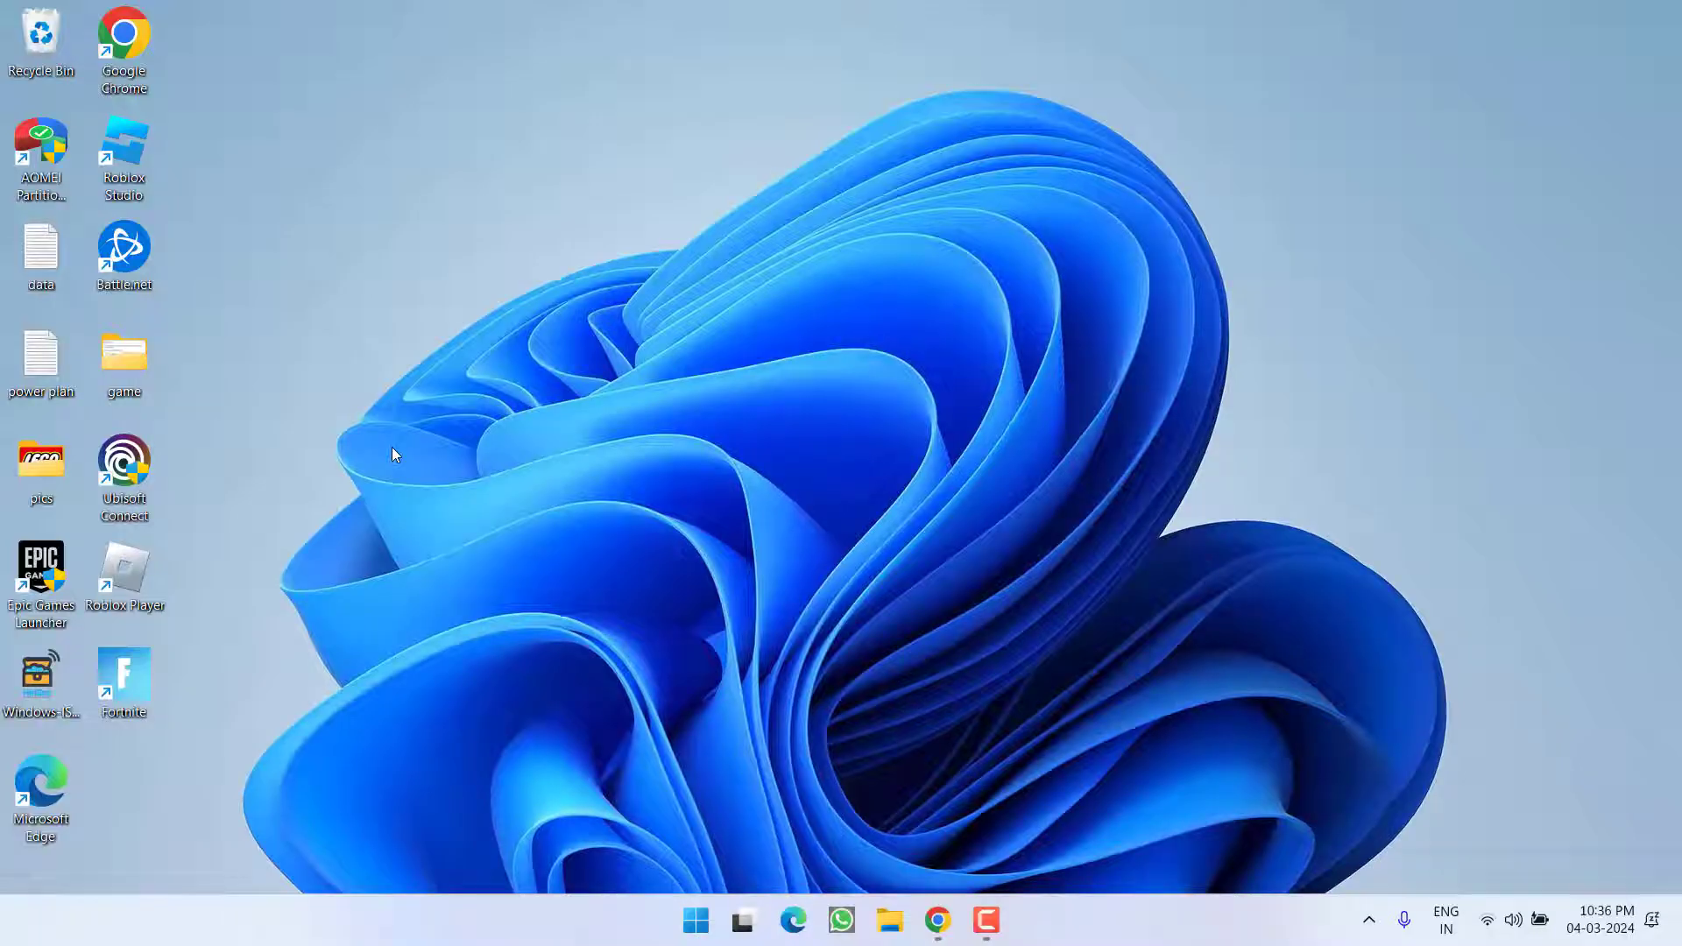
Begin renaming the desktop folder, then cancel so it stays named 'game'
right_click(132, 352)
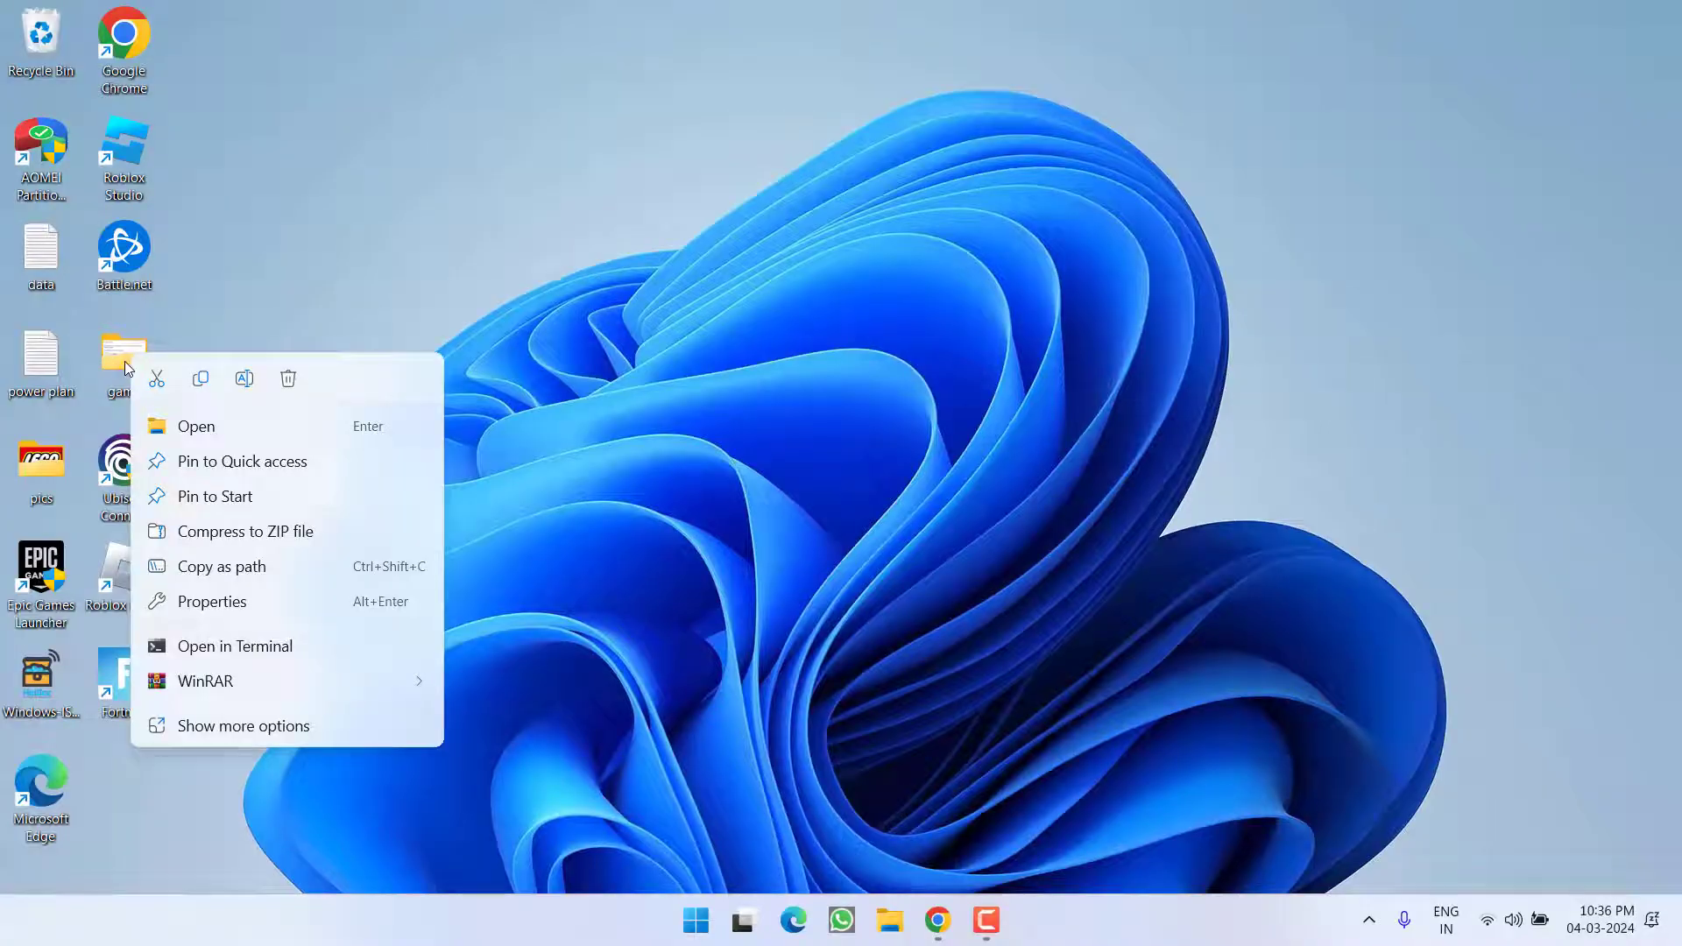
click(244, 380)
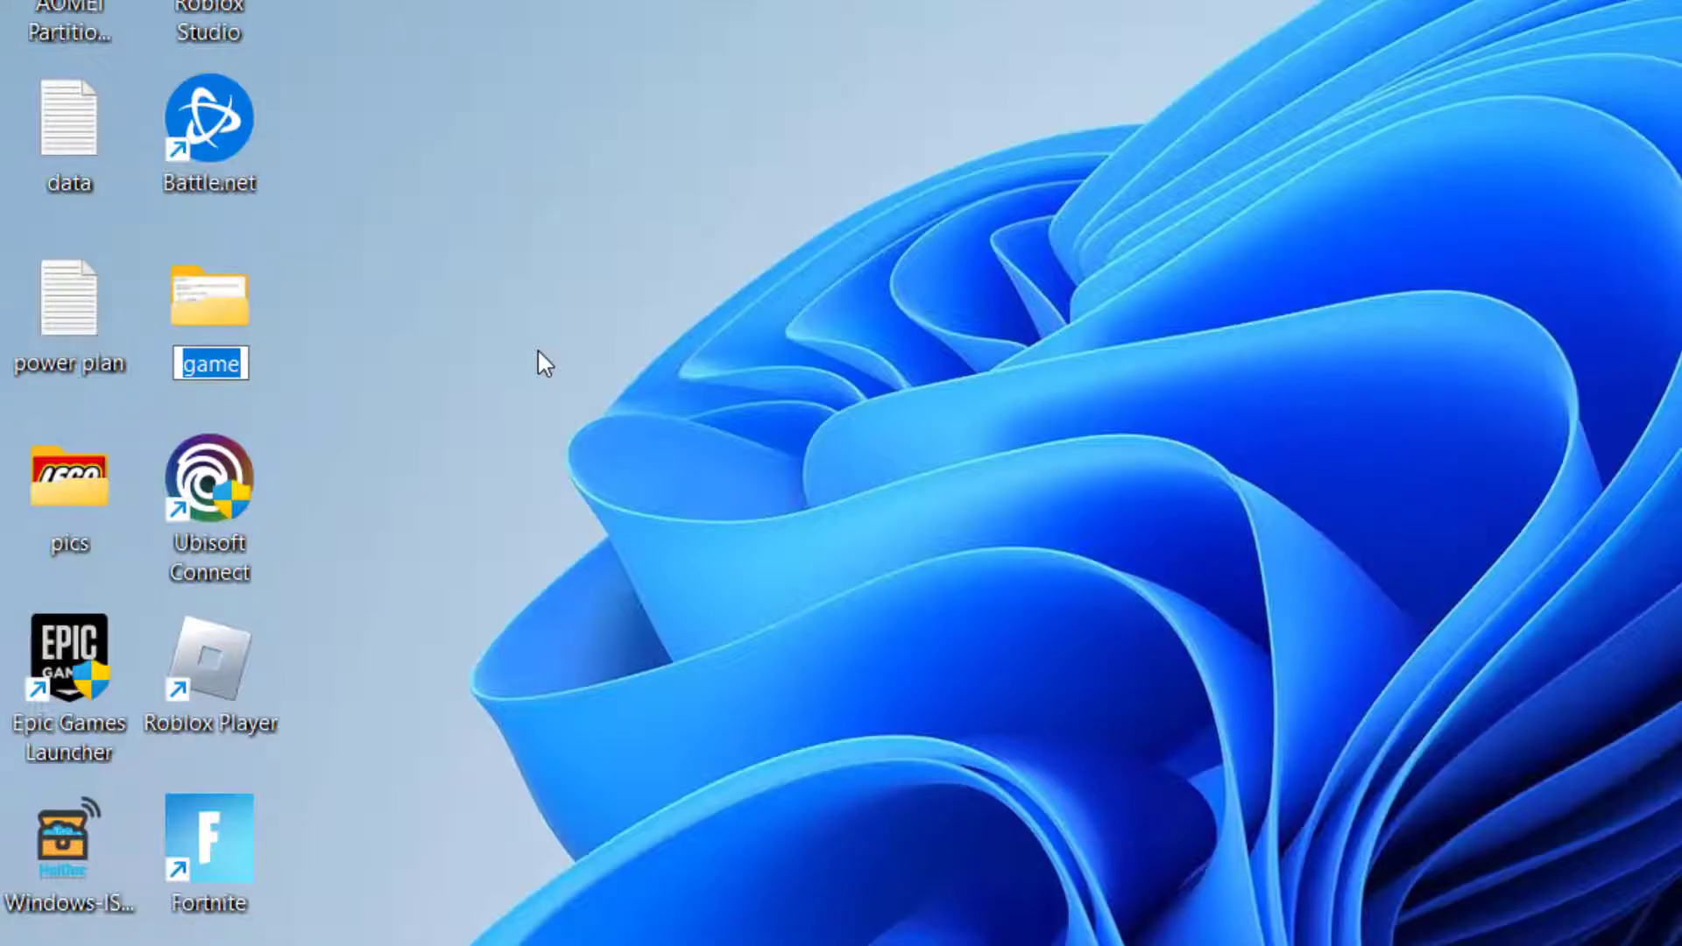
text(GAME)
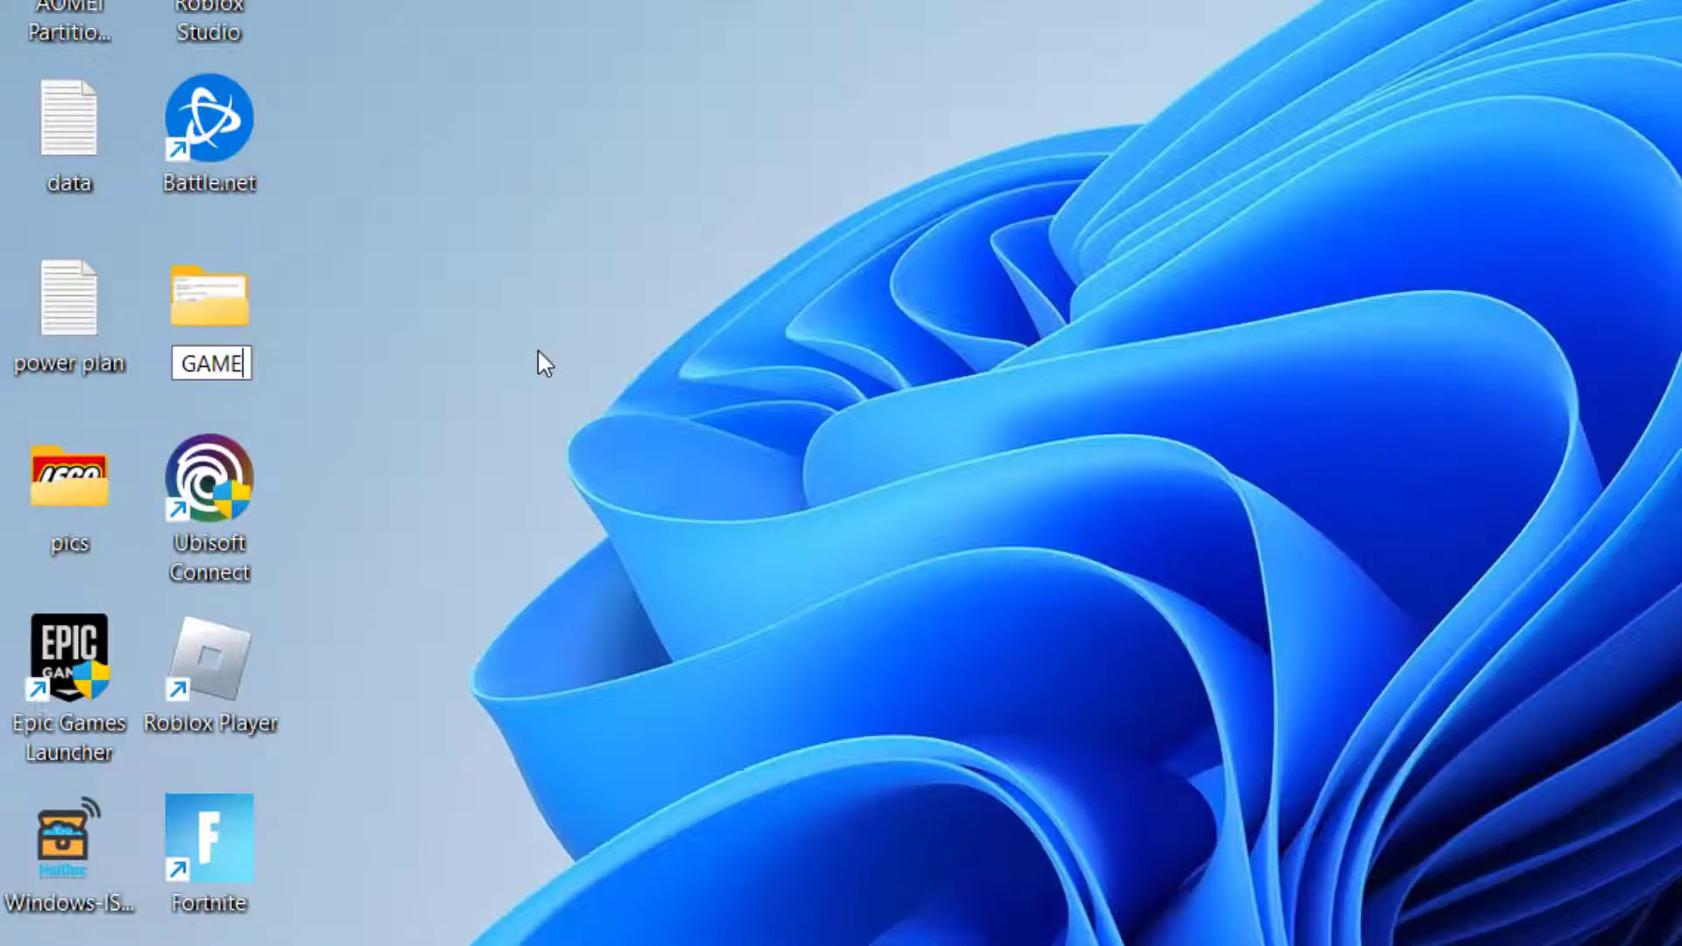
text(122)
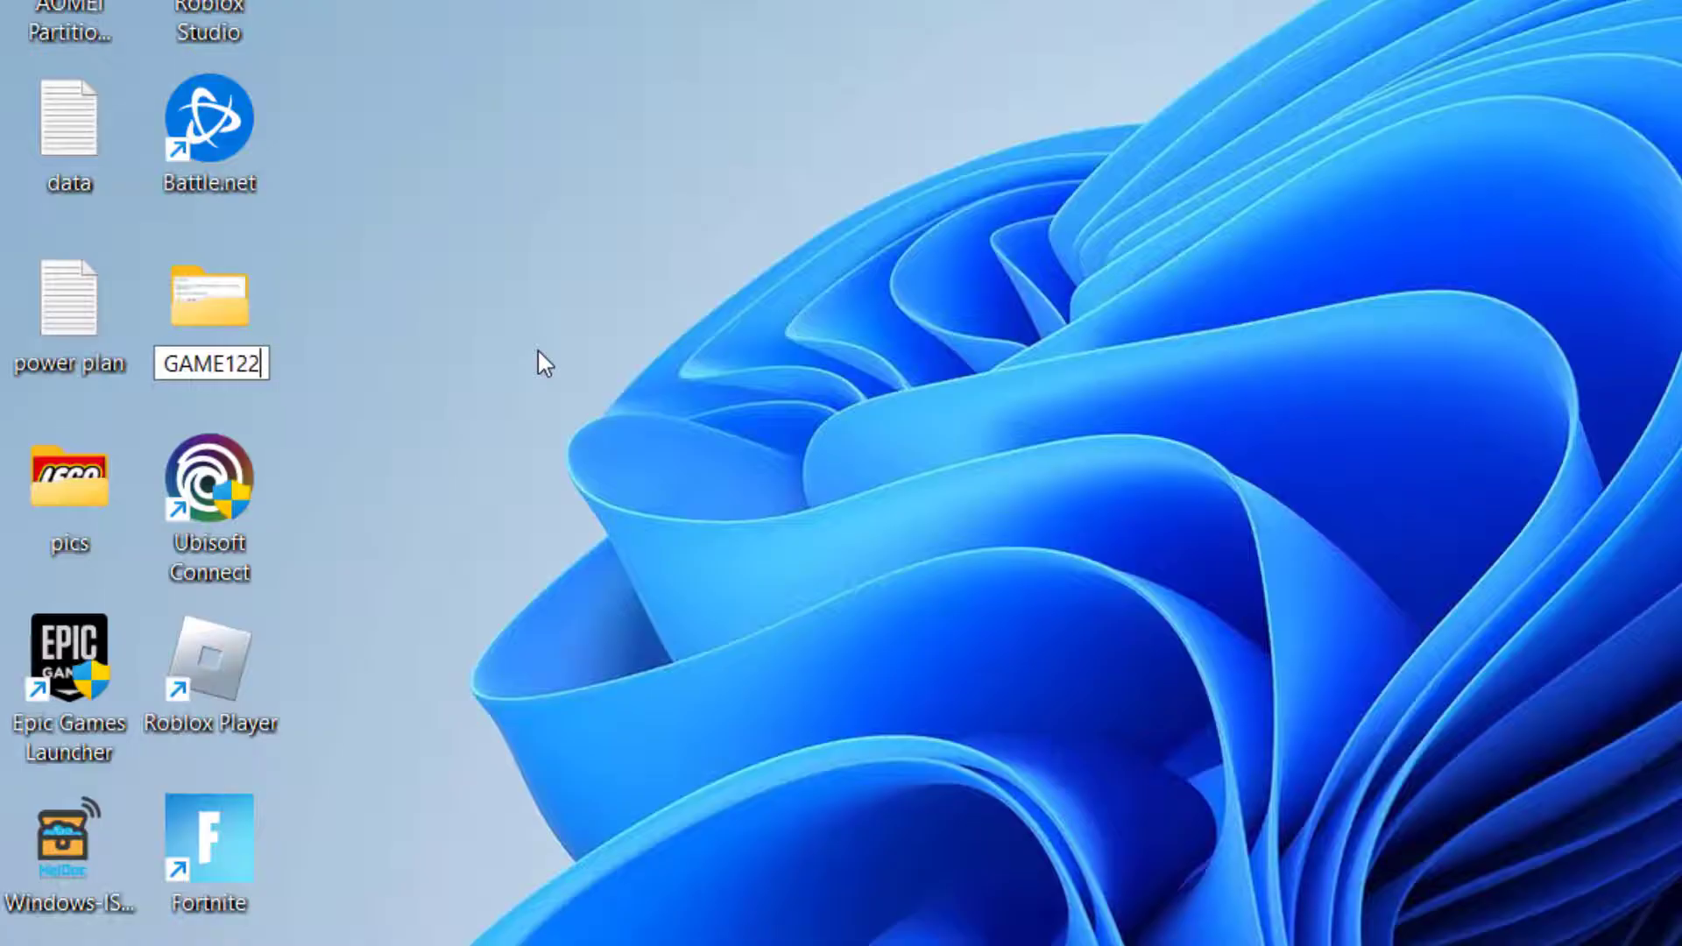
key(BackSpace)
key(BackSpace)
key(BackSpace)
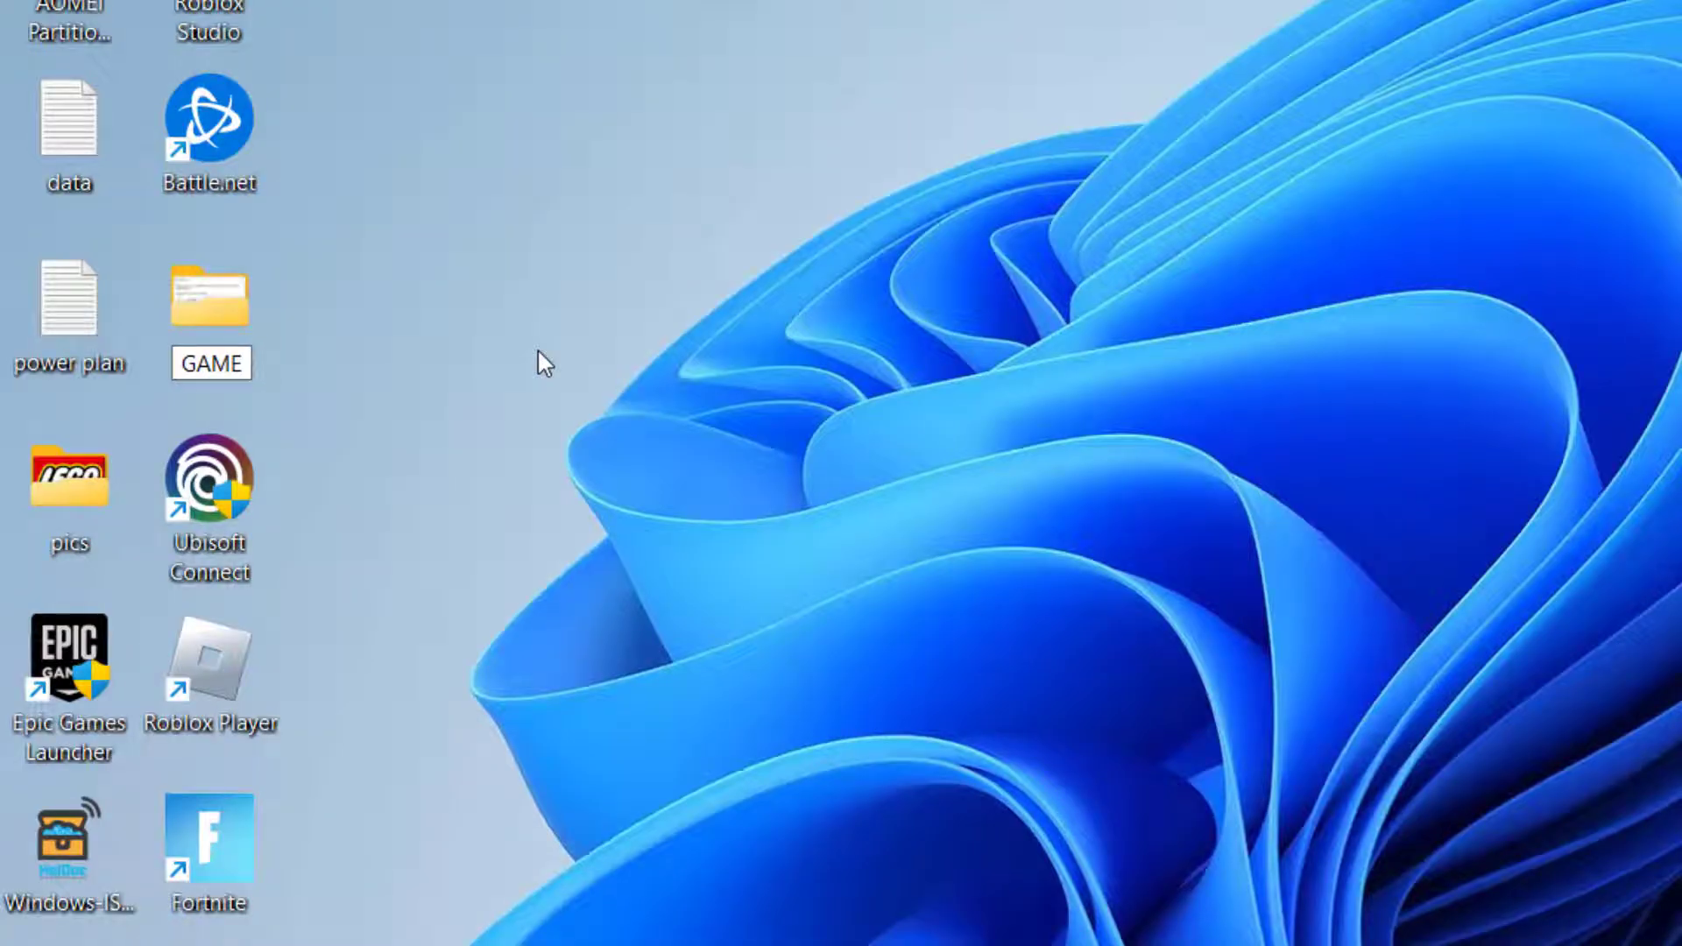
text(#$%^)
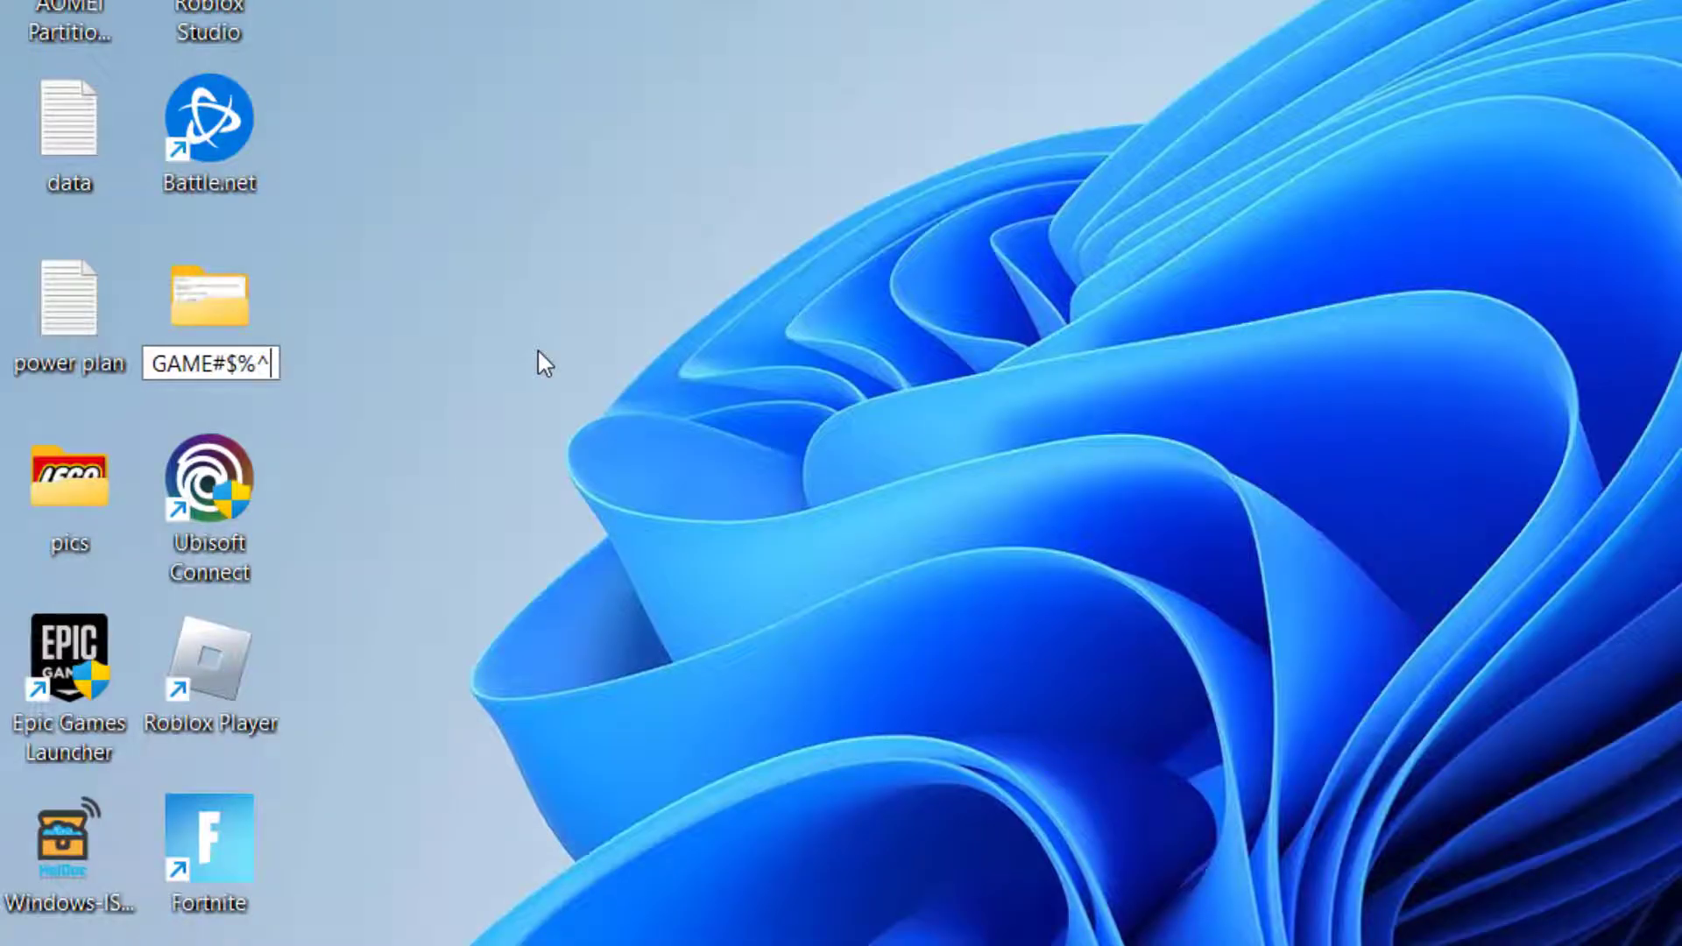
key(BackSpace)
key(BackSpace)
key(BackSpace)
key(BackSpace)
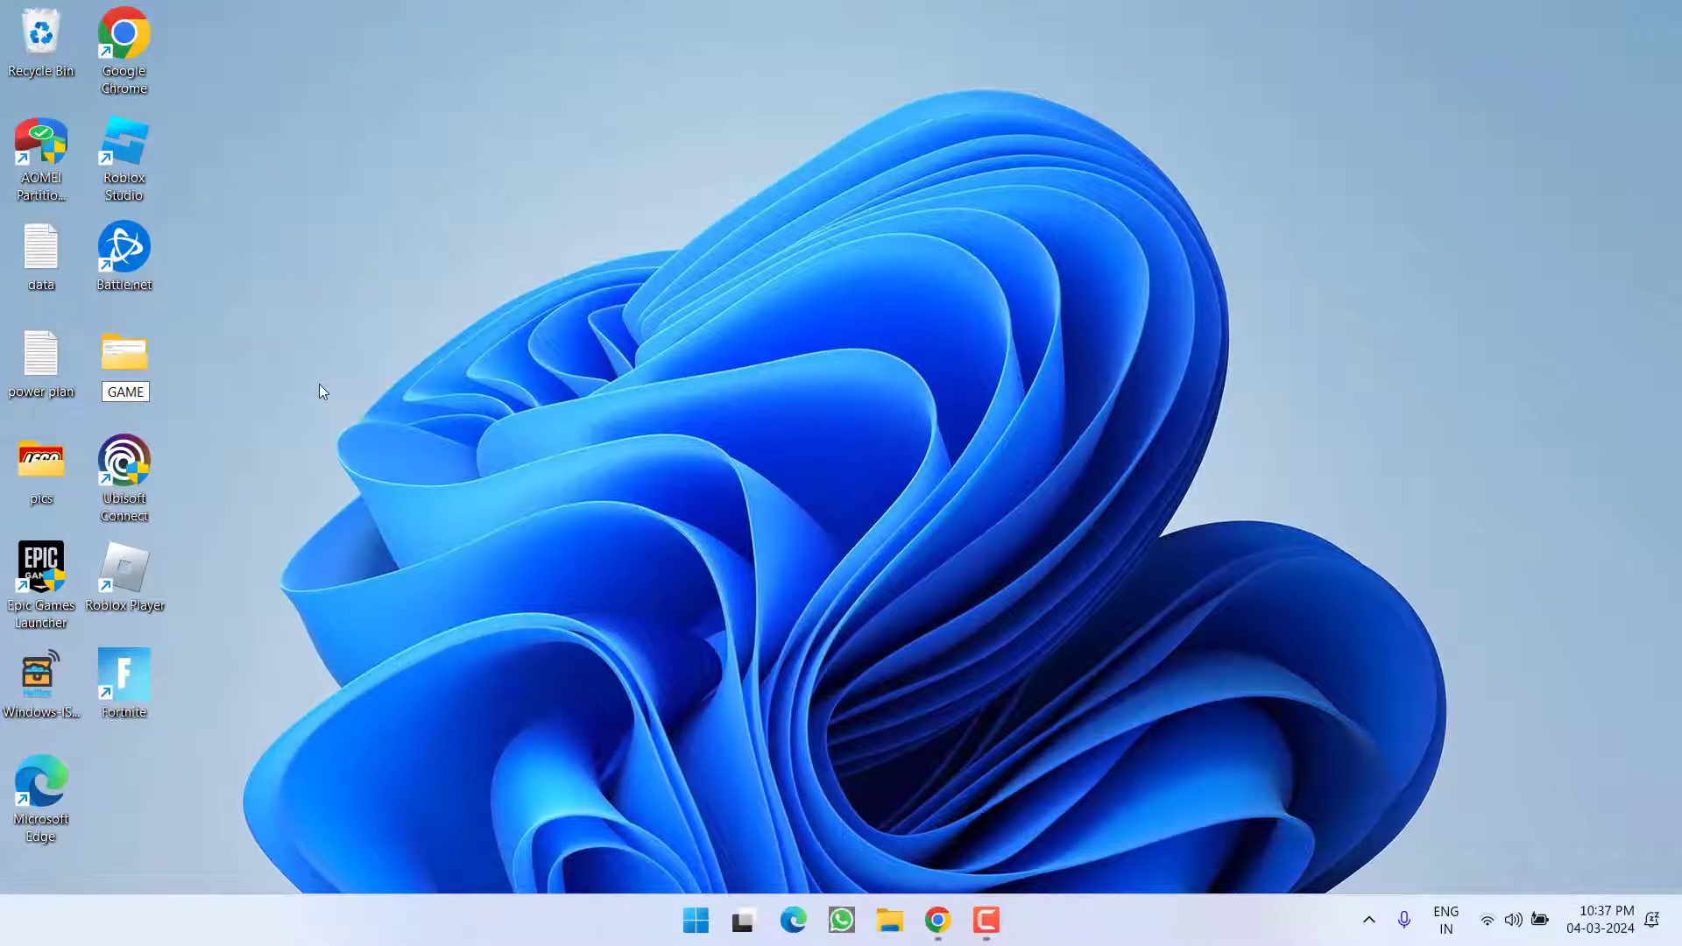
key(Escape)
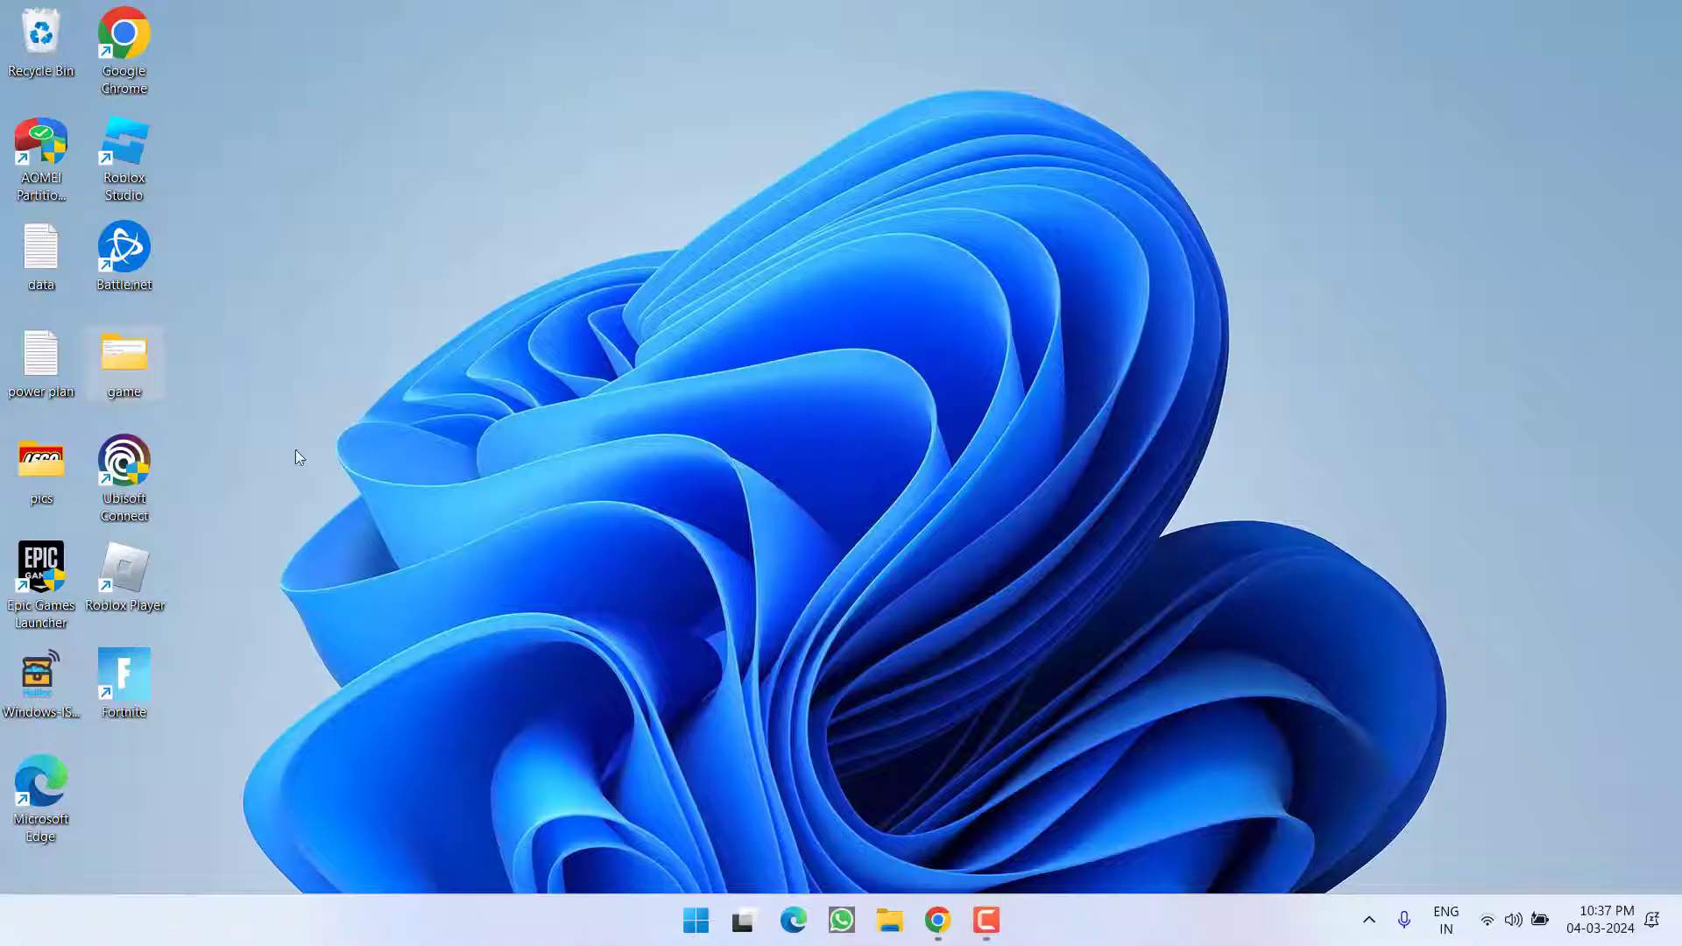
Open Task Manager from the taskbar and launch Resource Monitor from its Performance page
right_click(1103, 932)
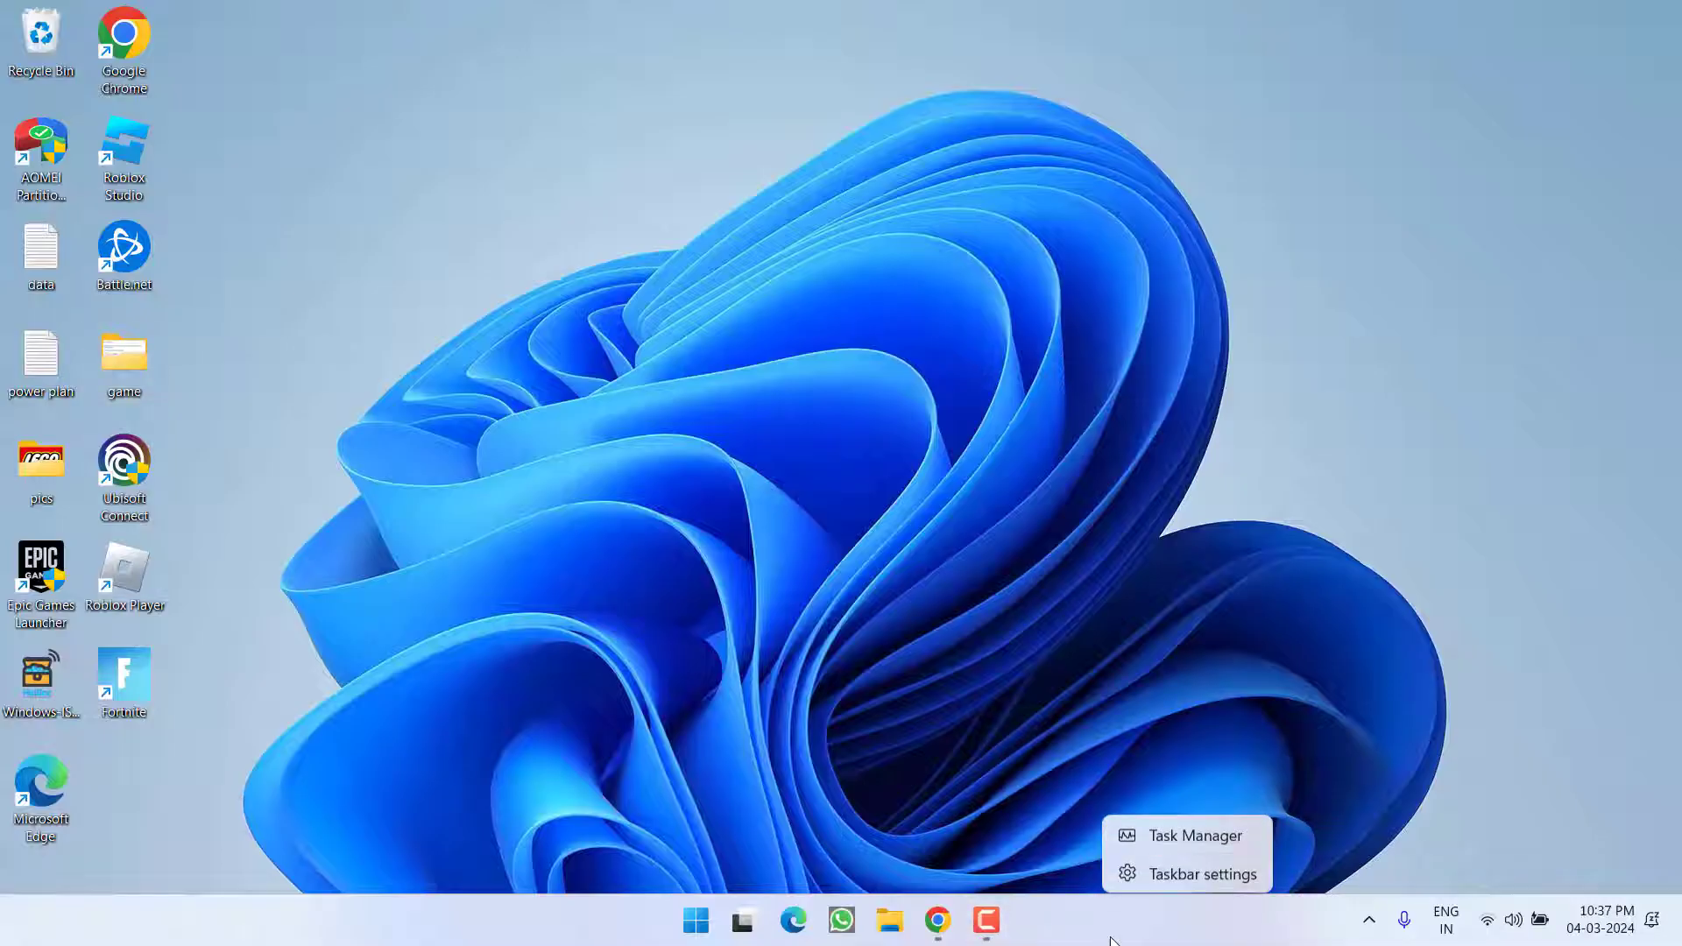
click(1190, 832)
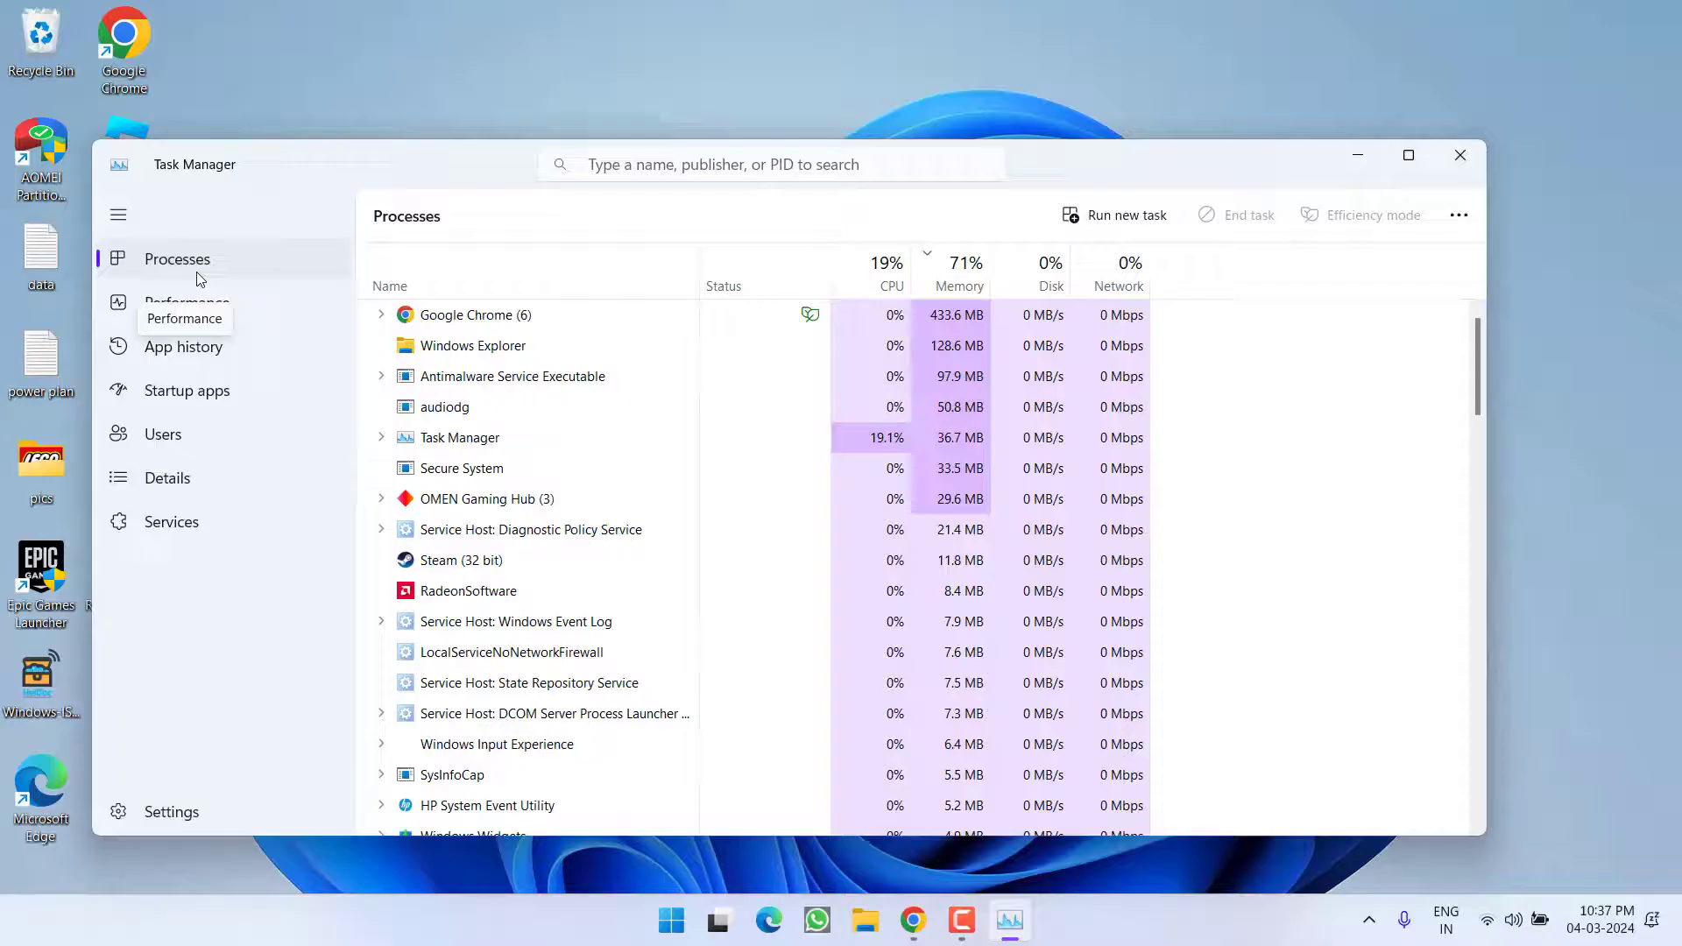
click(190, 303)
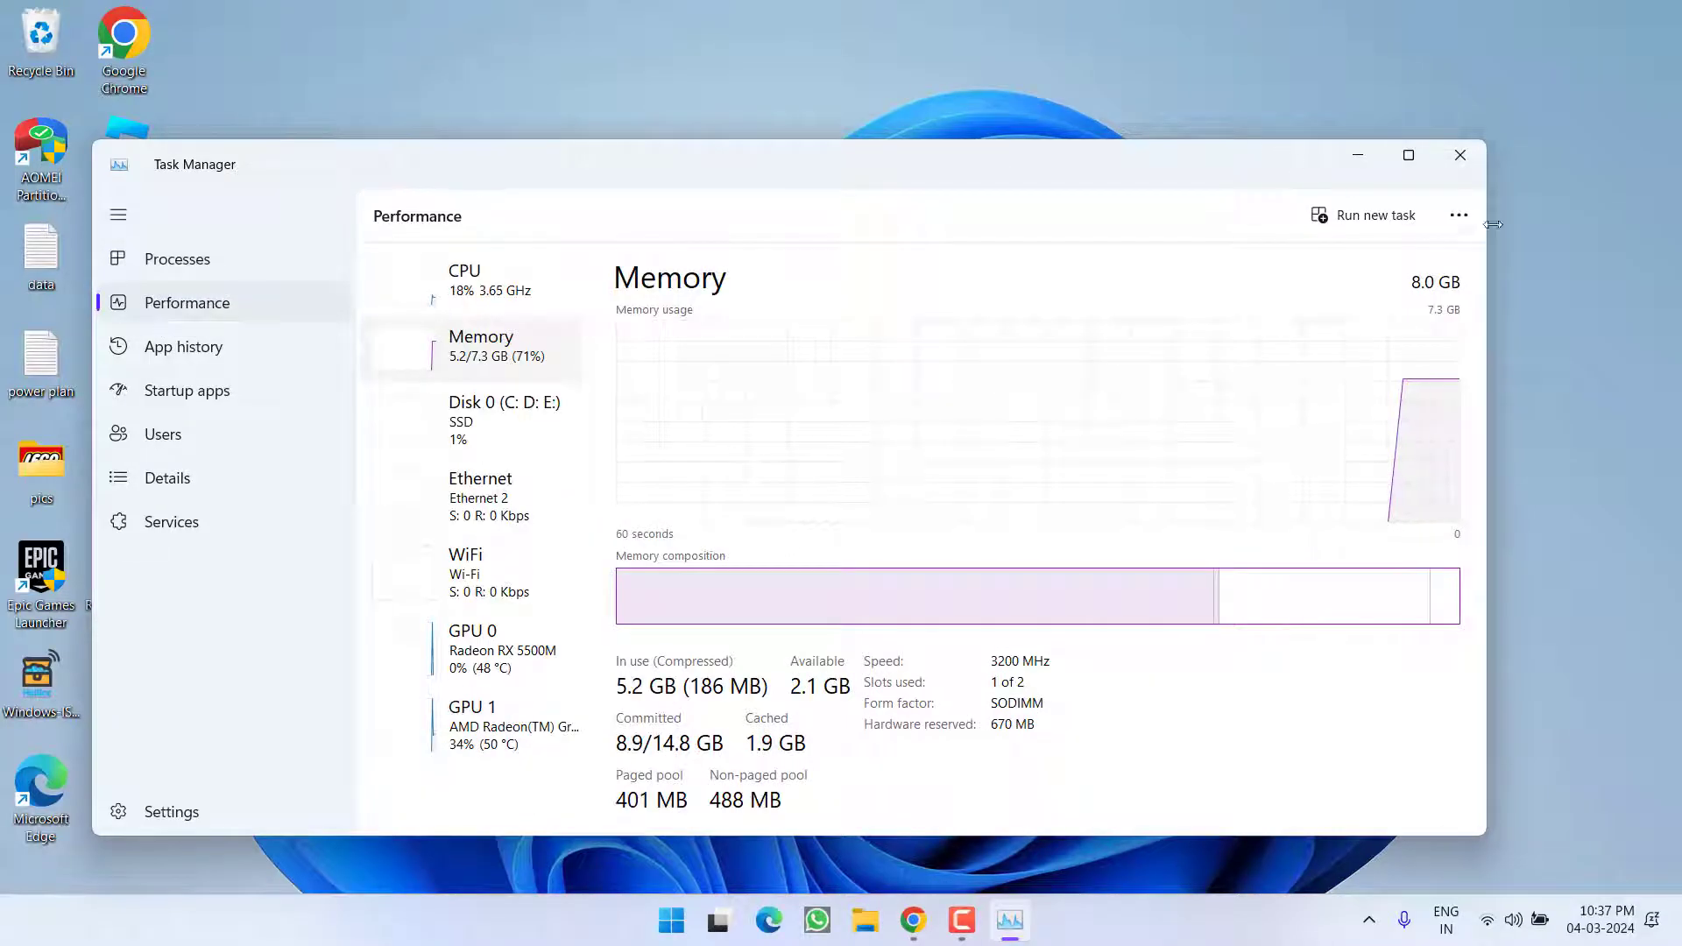
click(1457, 216)
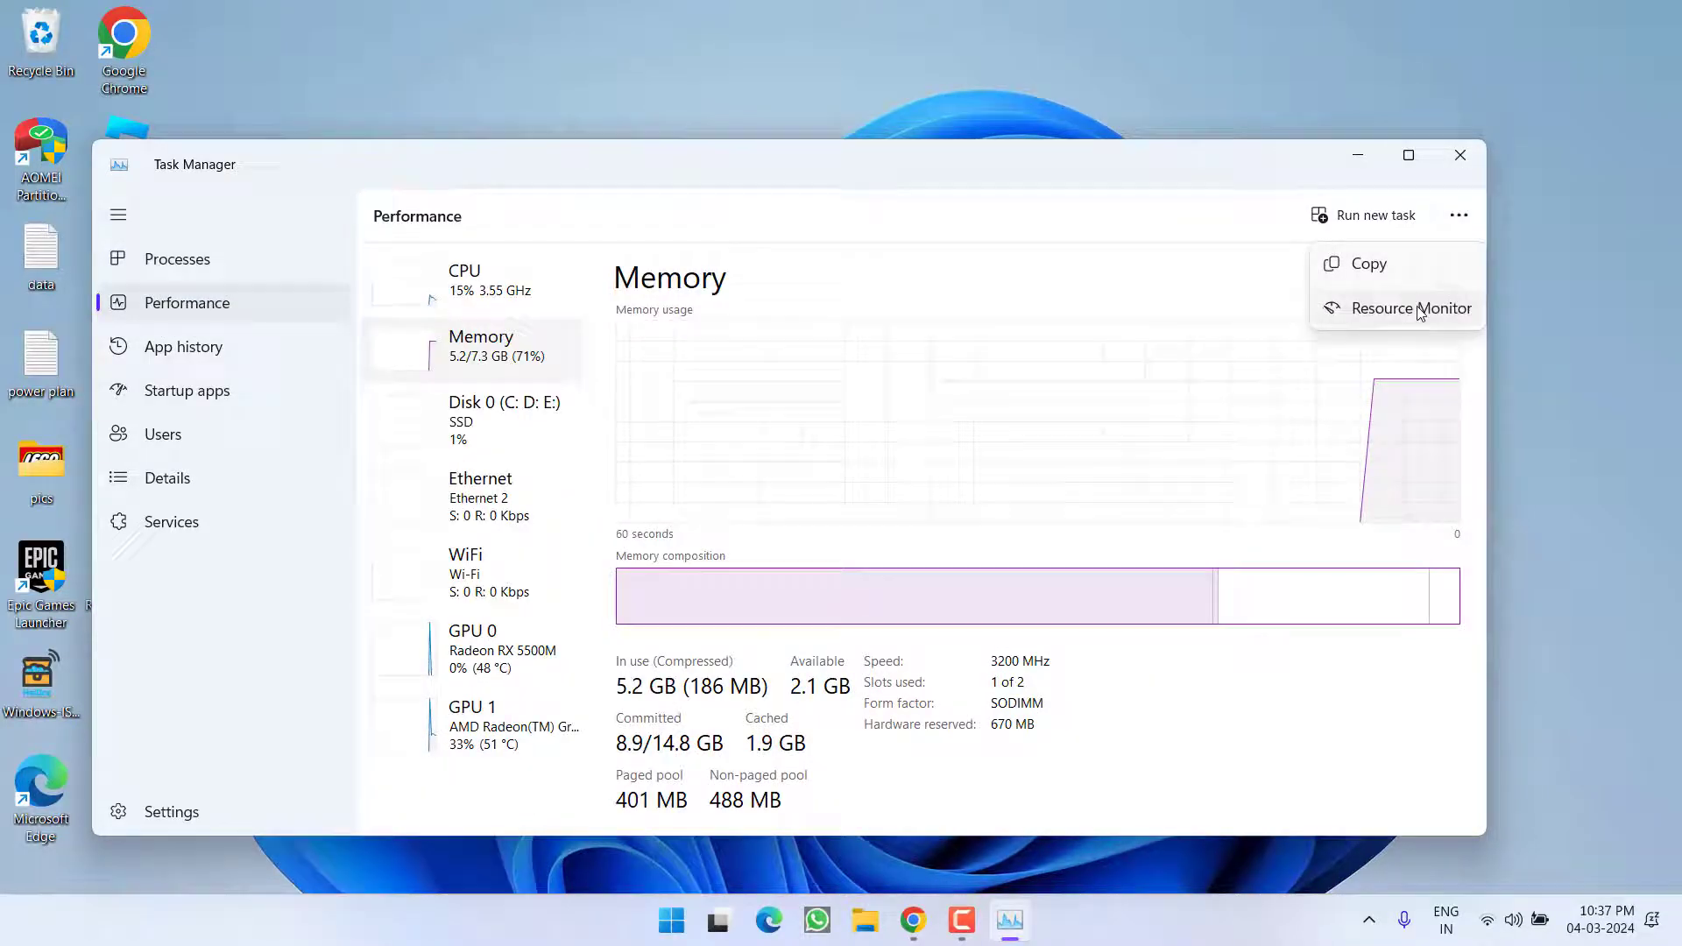
click(1432, 308)
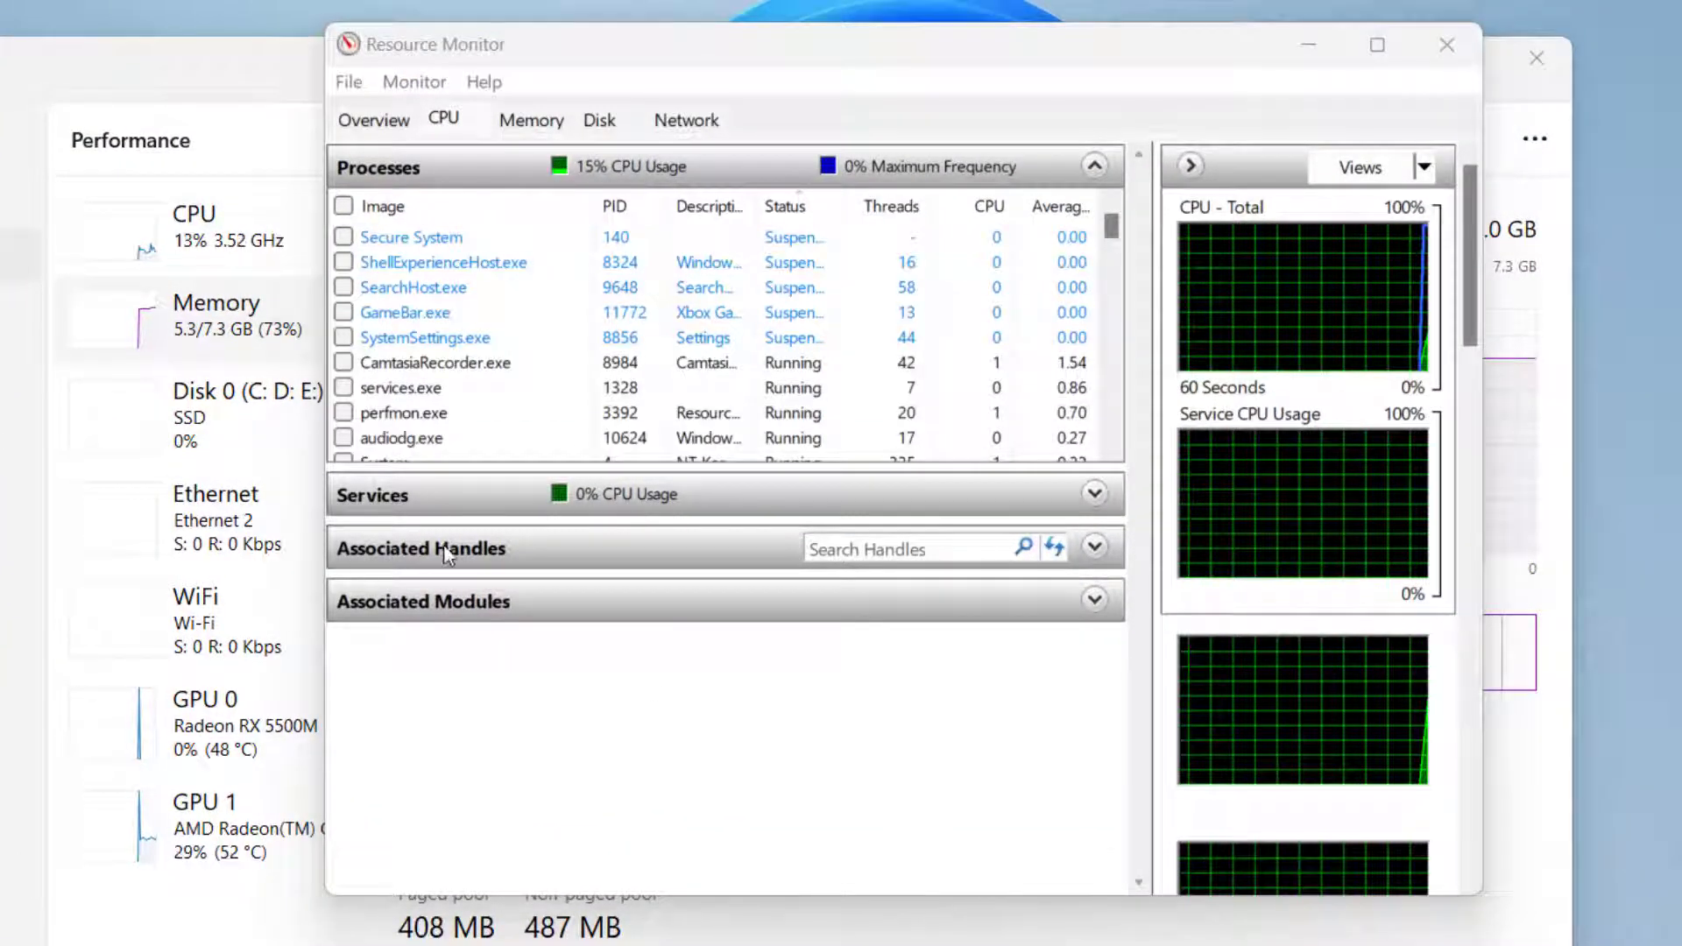
Search associated handles for 'game', inspect AMDRSSrcExt.exe, then close Resource Monitor
click(1094, 547)
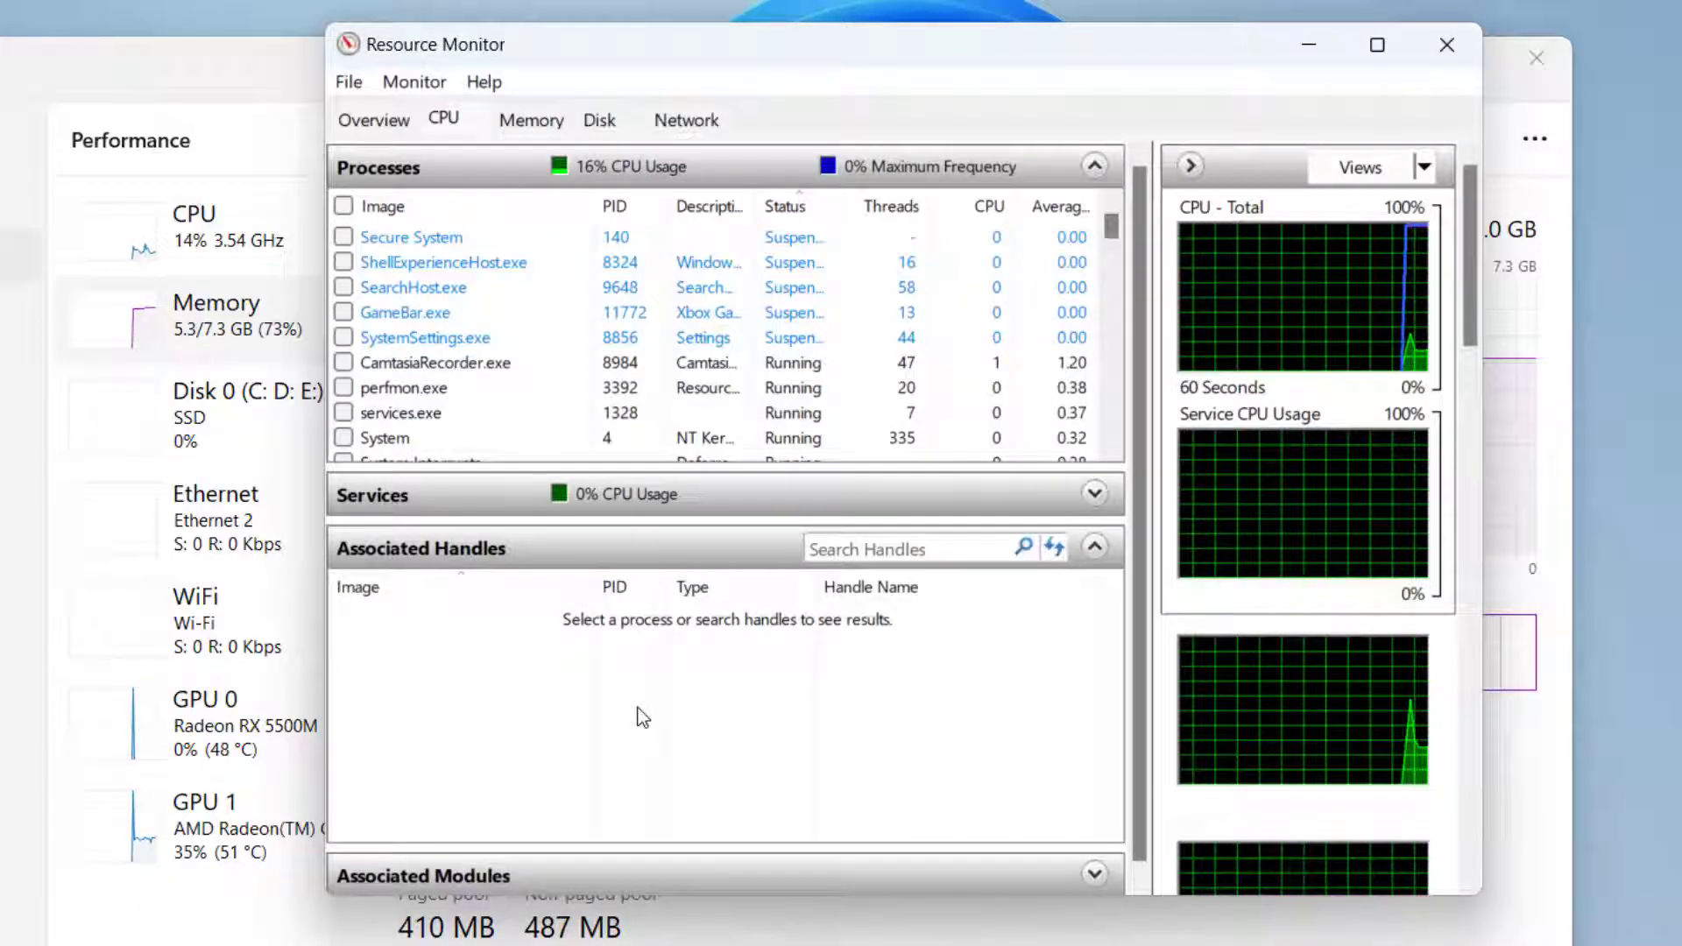
click(935, 550)
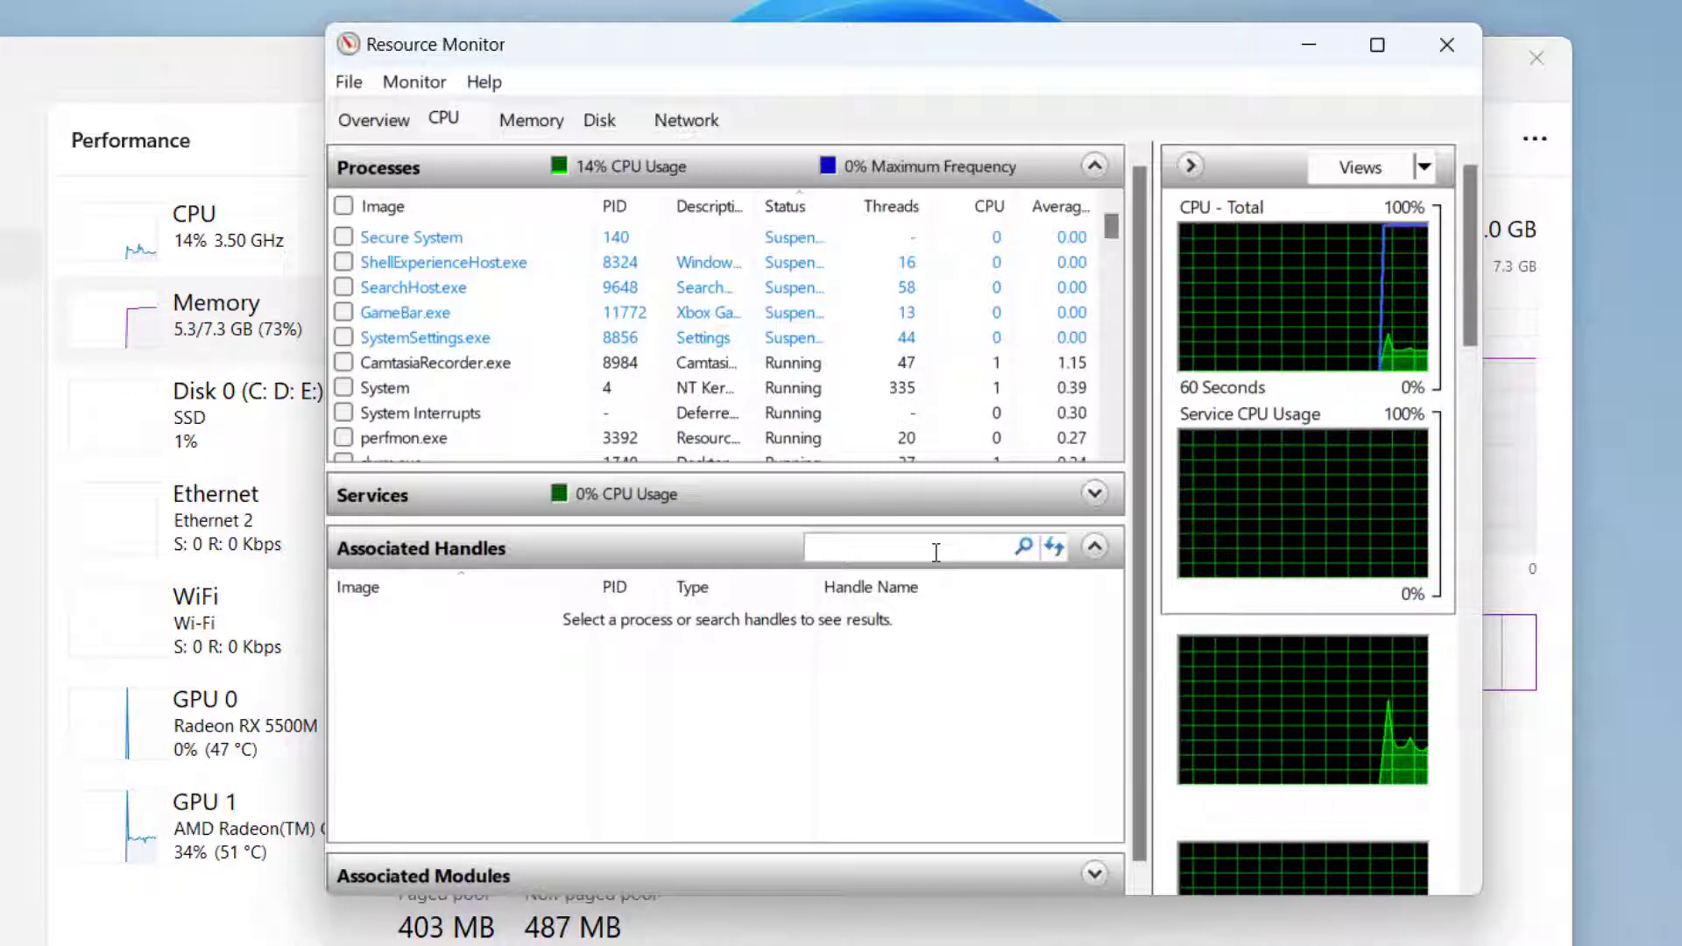
text(game)
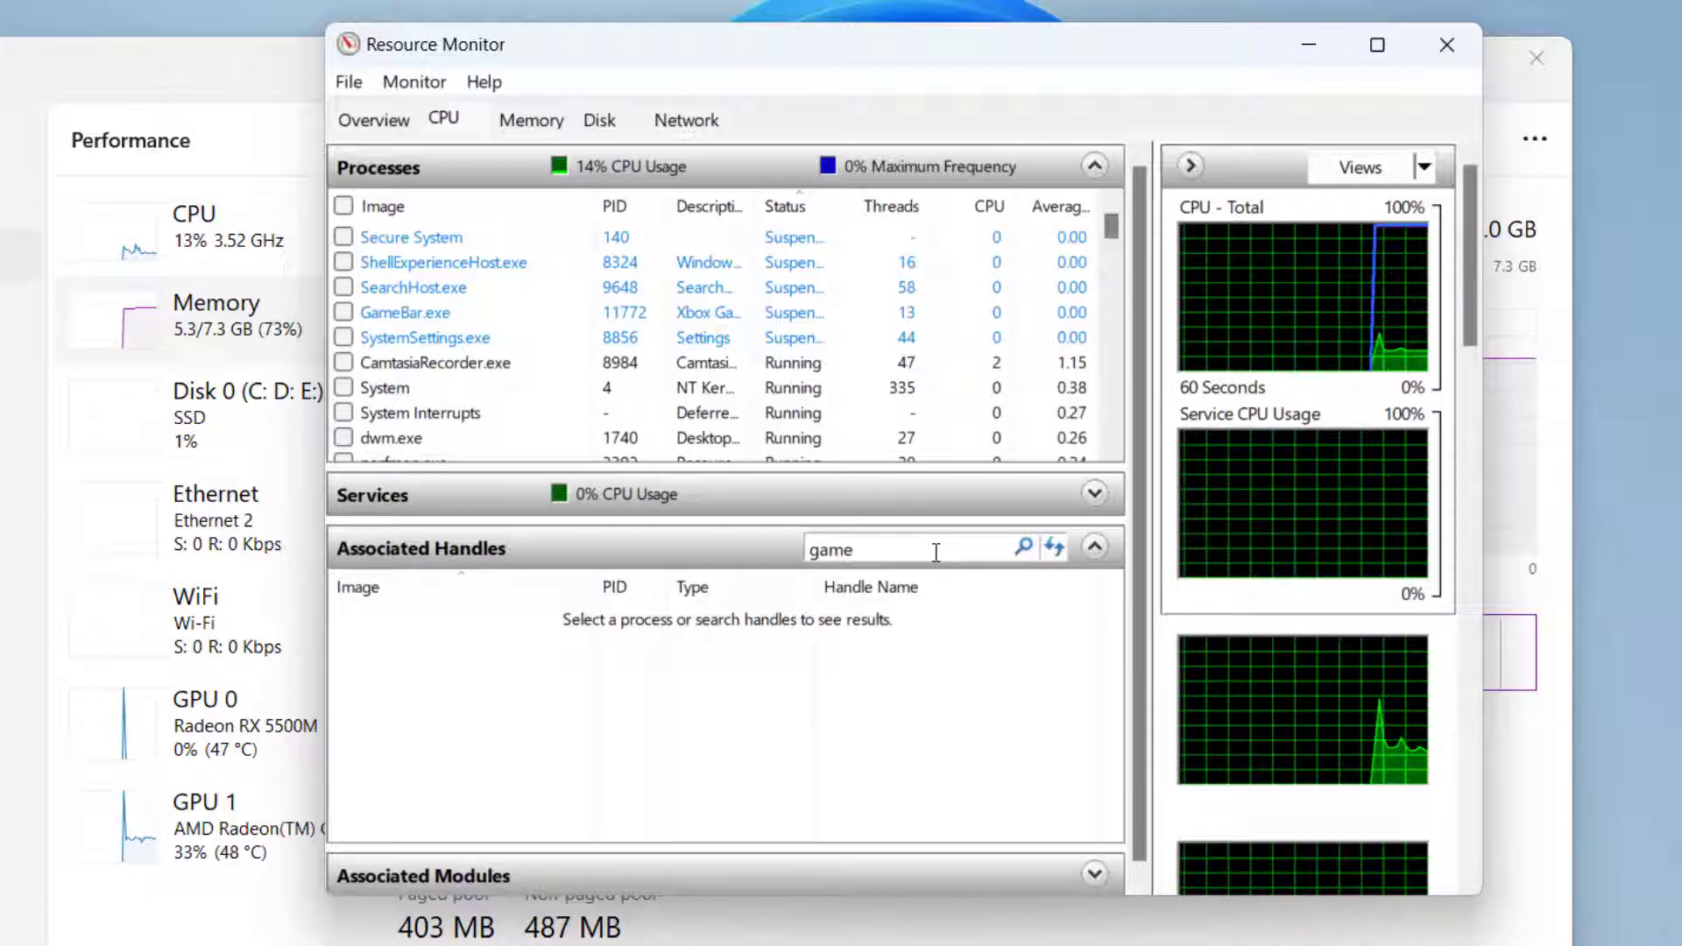
key(Return)
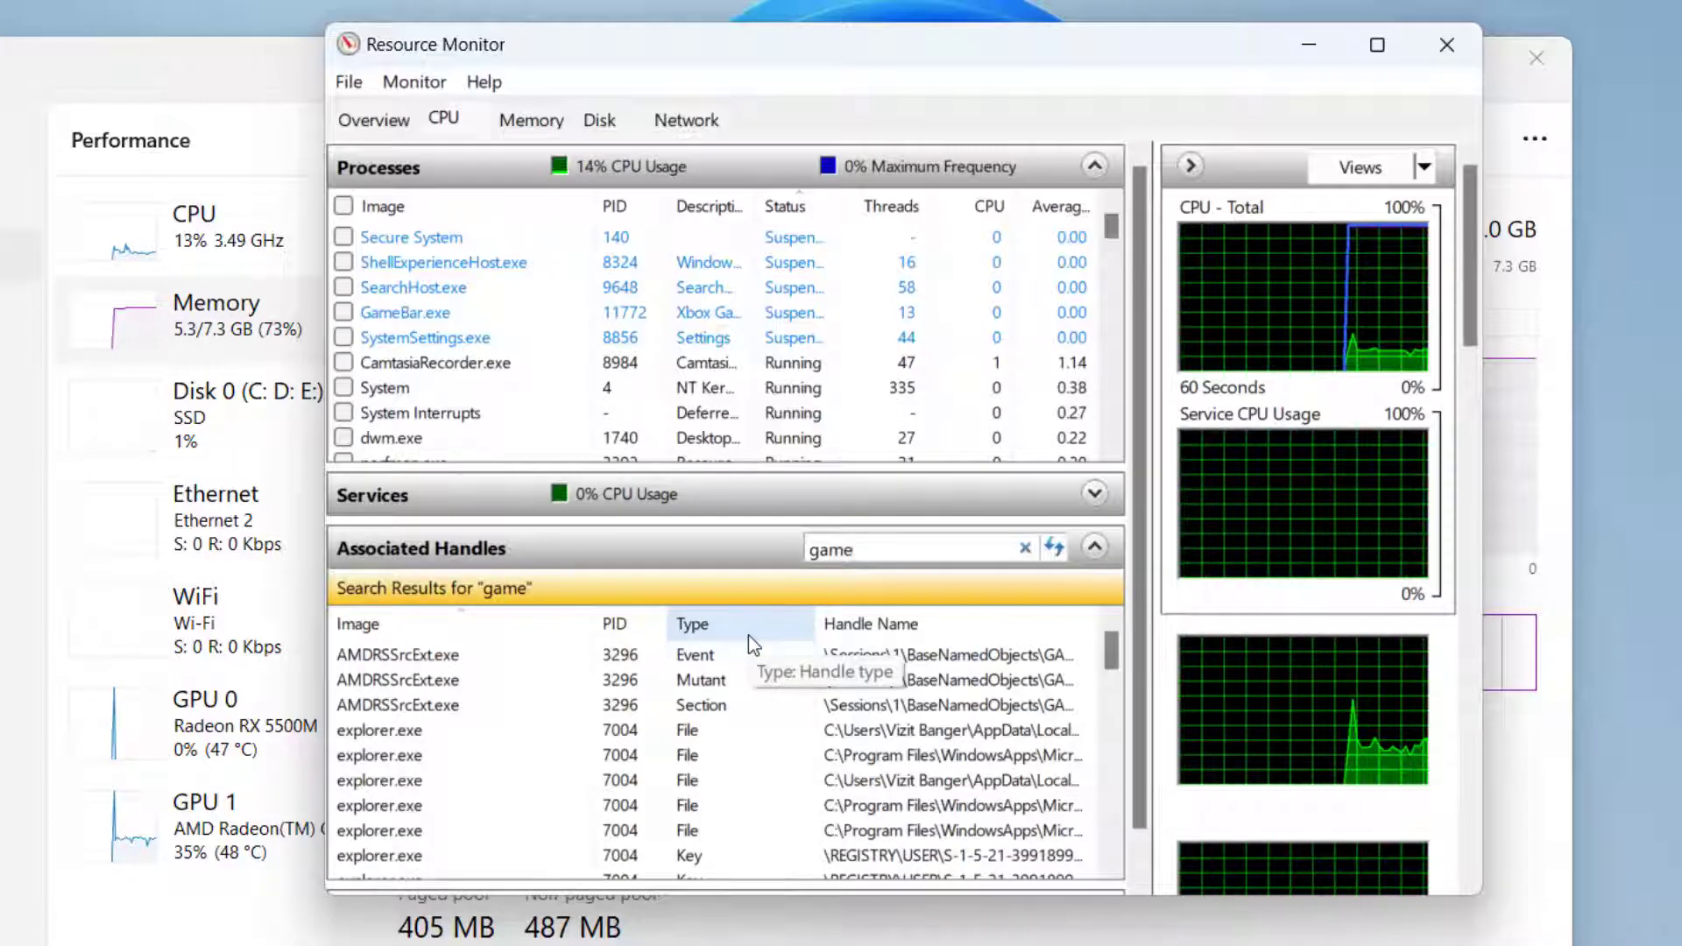
click(410, 655)
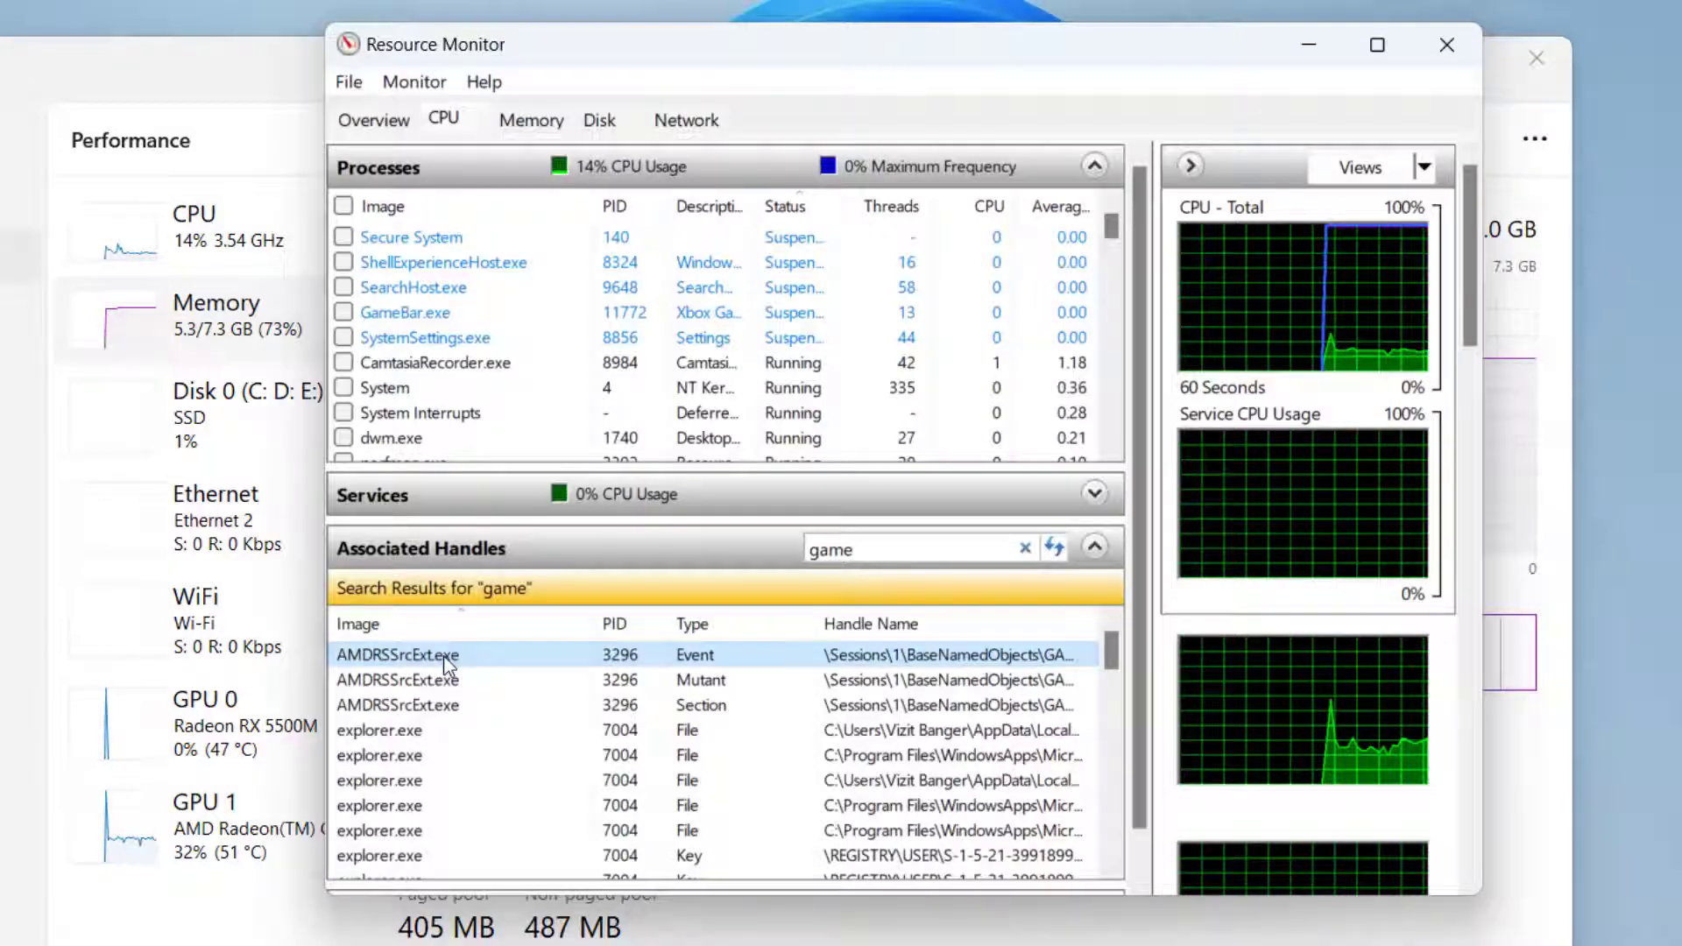
right_click(475, 662)
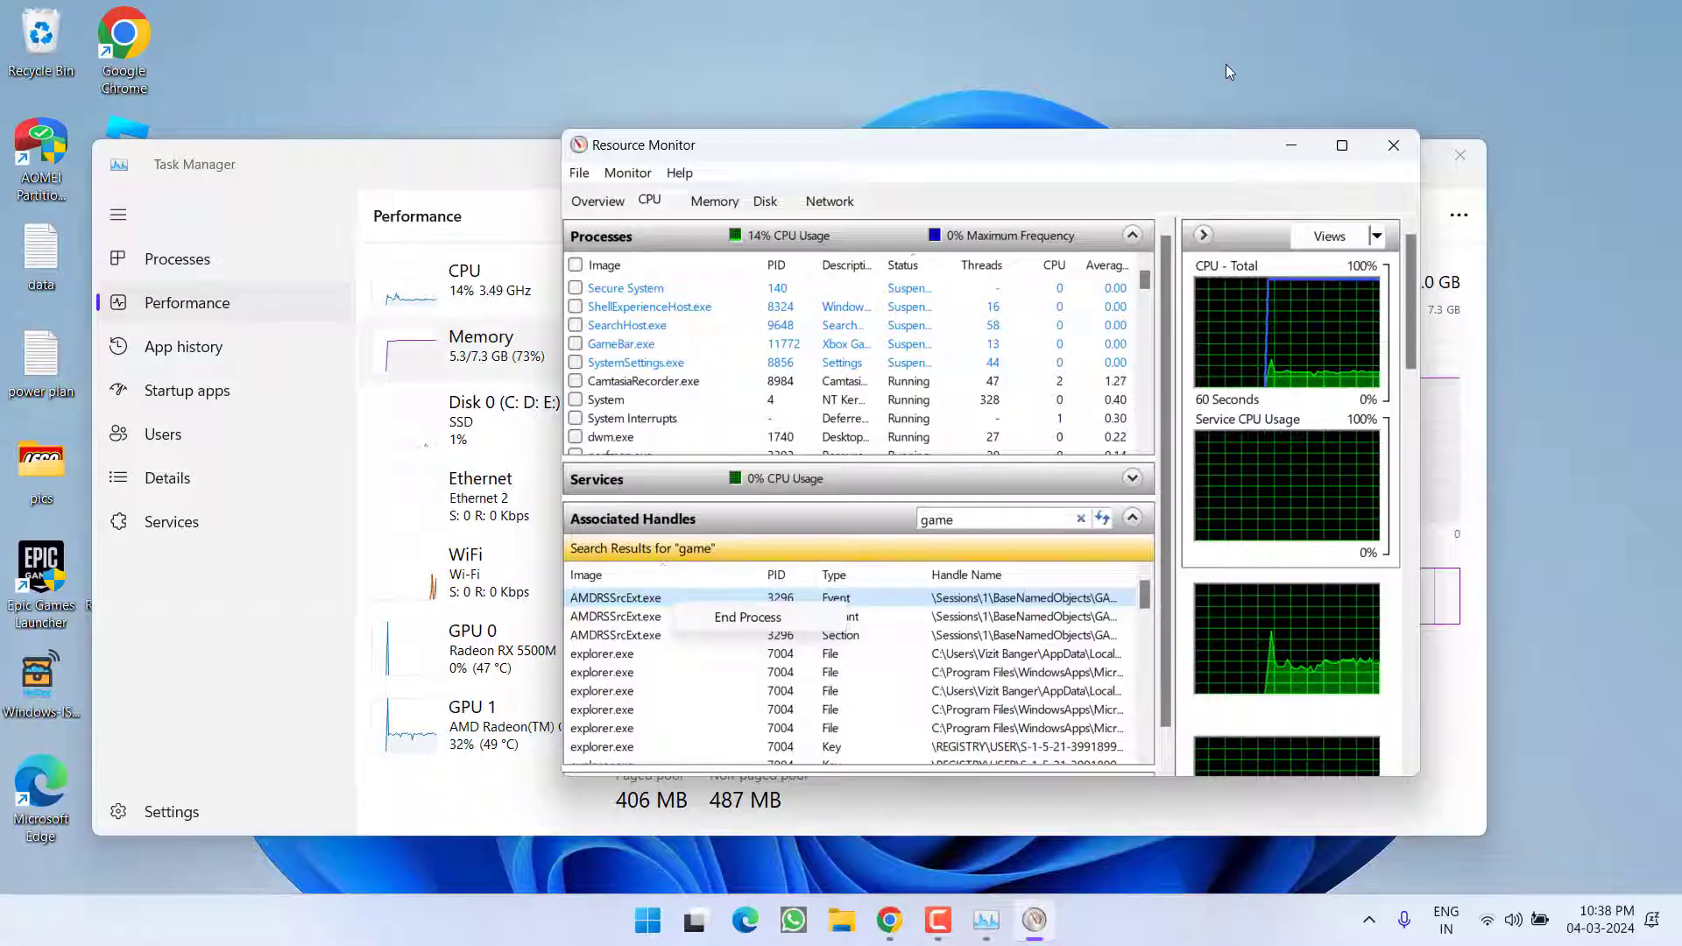
click(1391, 147)
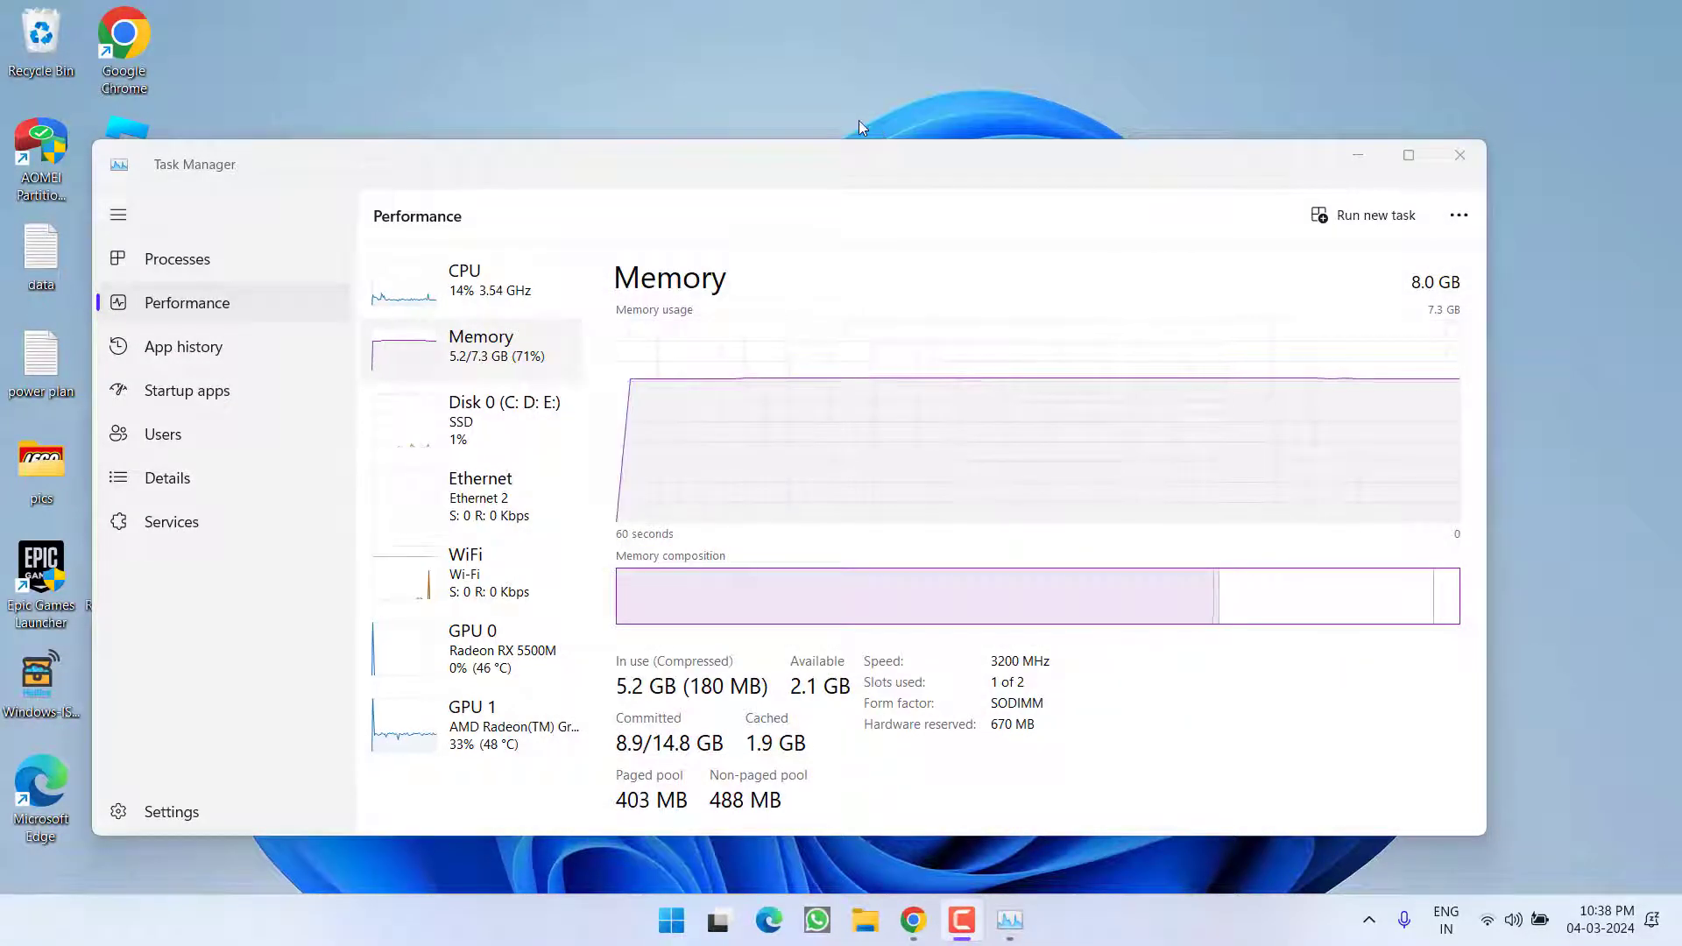
Switch to the Processes list and end the Runtime Broker task
click(178, 260)
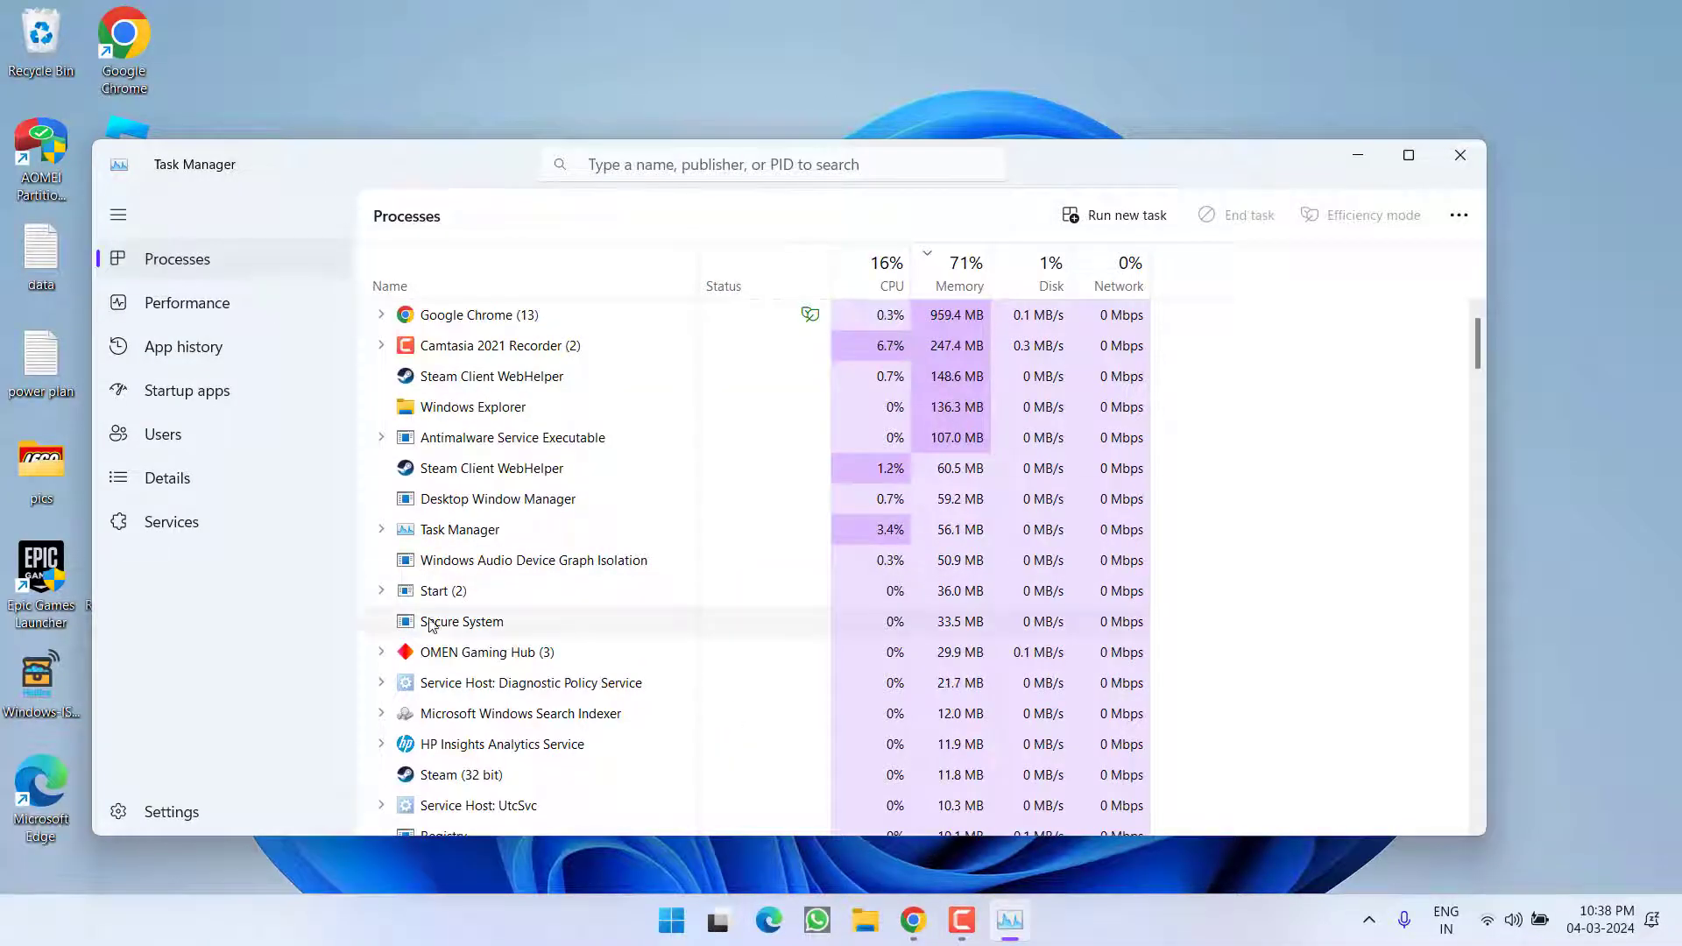
scroll(457, 626, down, 1)
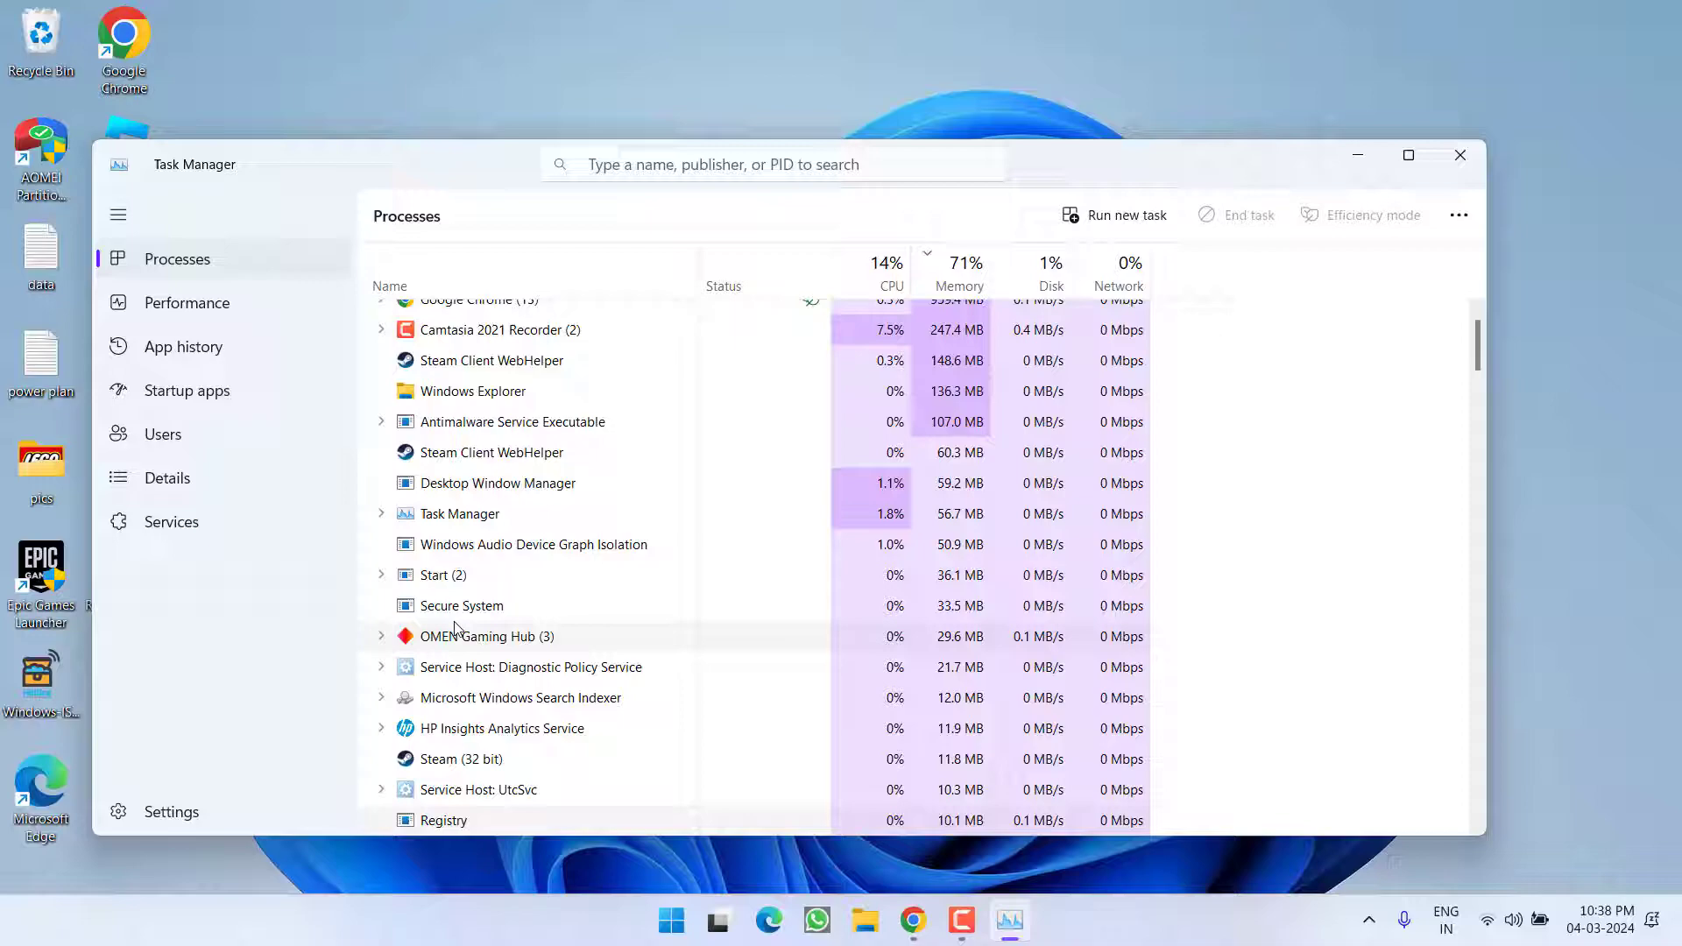
scroll(457, 627, down, 2)
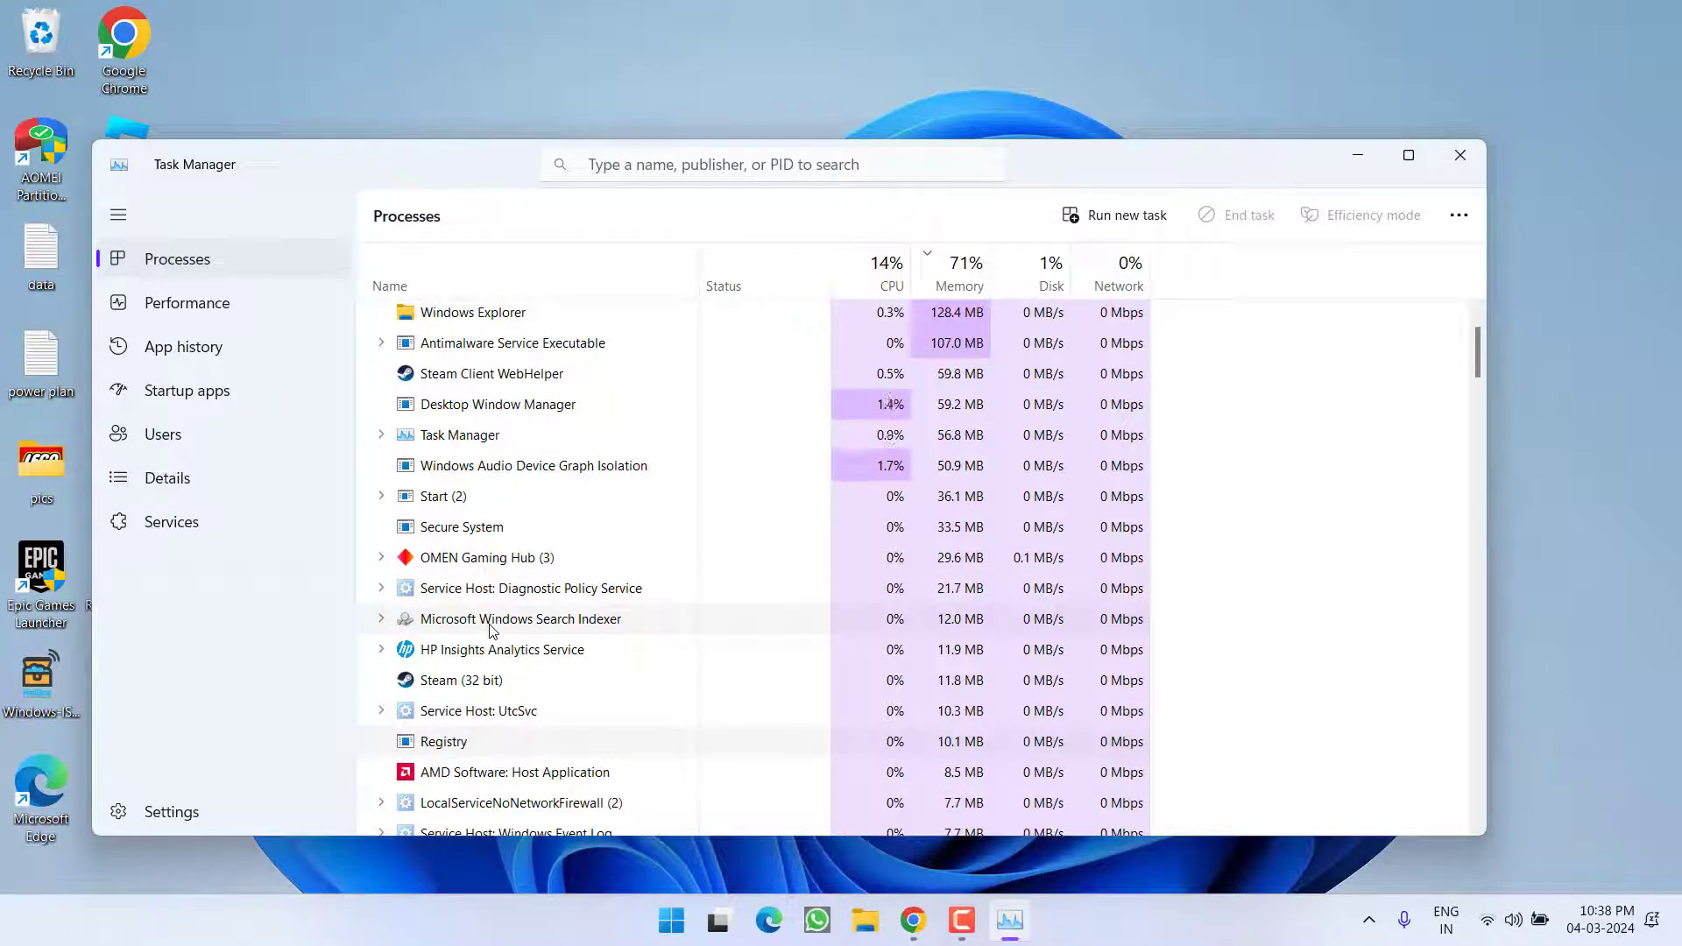
scroll(512, 632, down, 5)
scroll(585, 639, down, 5)
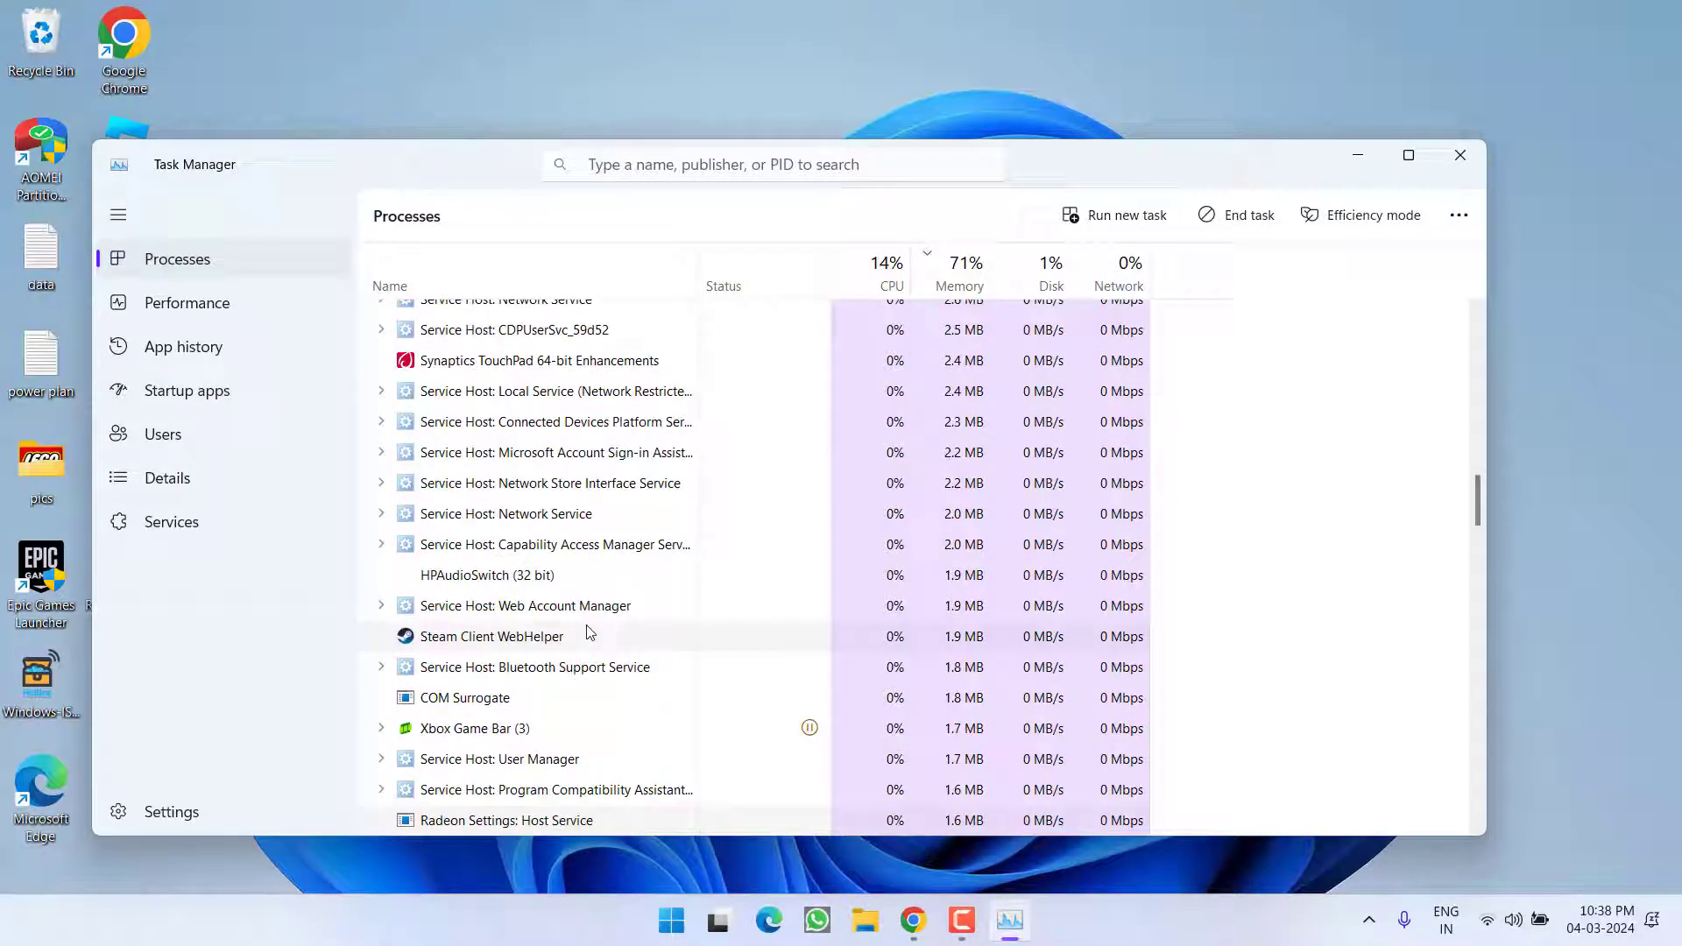
scroll(682, 571, down, 1)
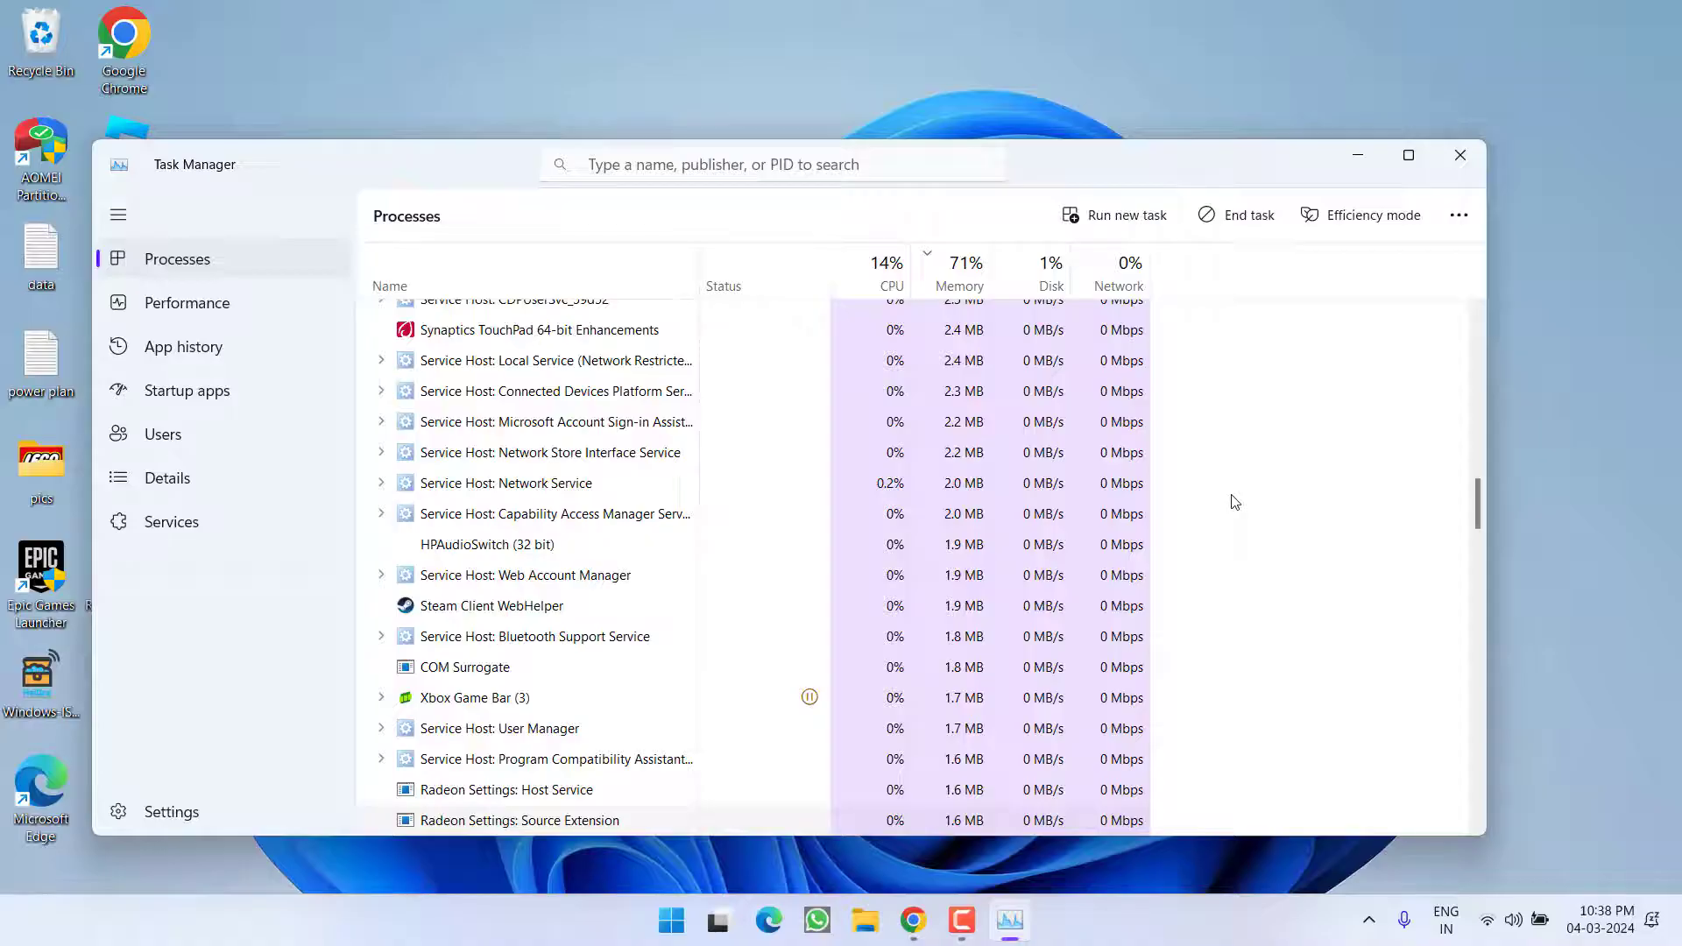
scroll(1232, 501, down, 5)
scroll(1232, 501, down, 2)
scroll(1232, 500, down, 5)
scroll(1232, 501, up, 15)
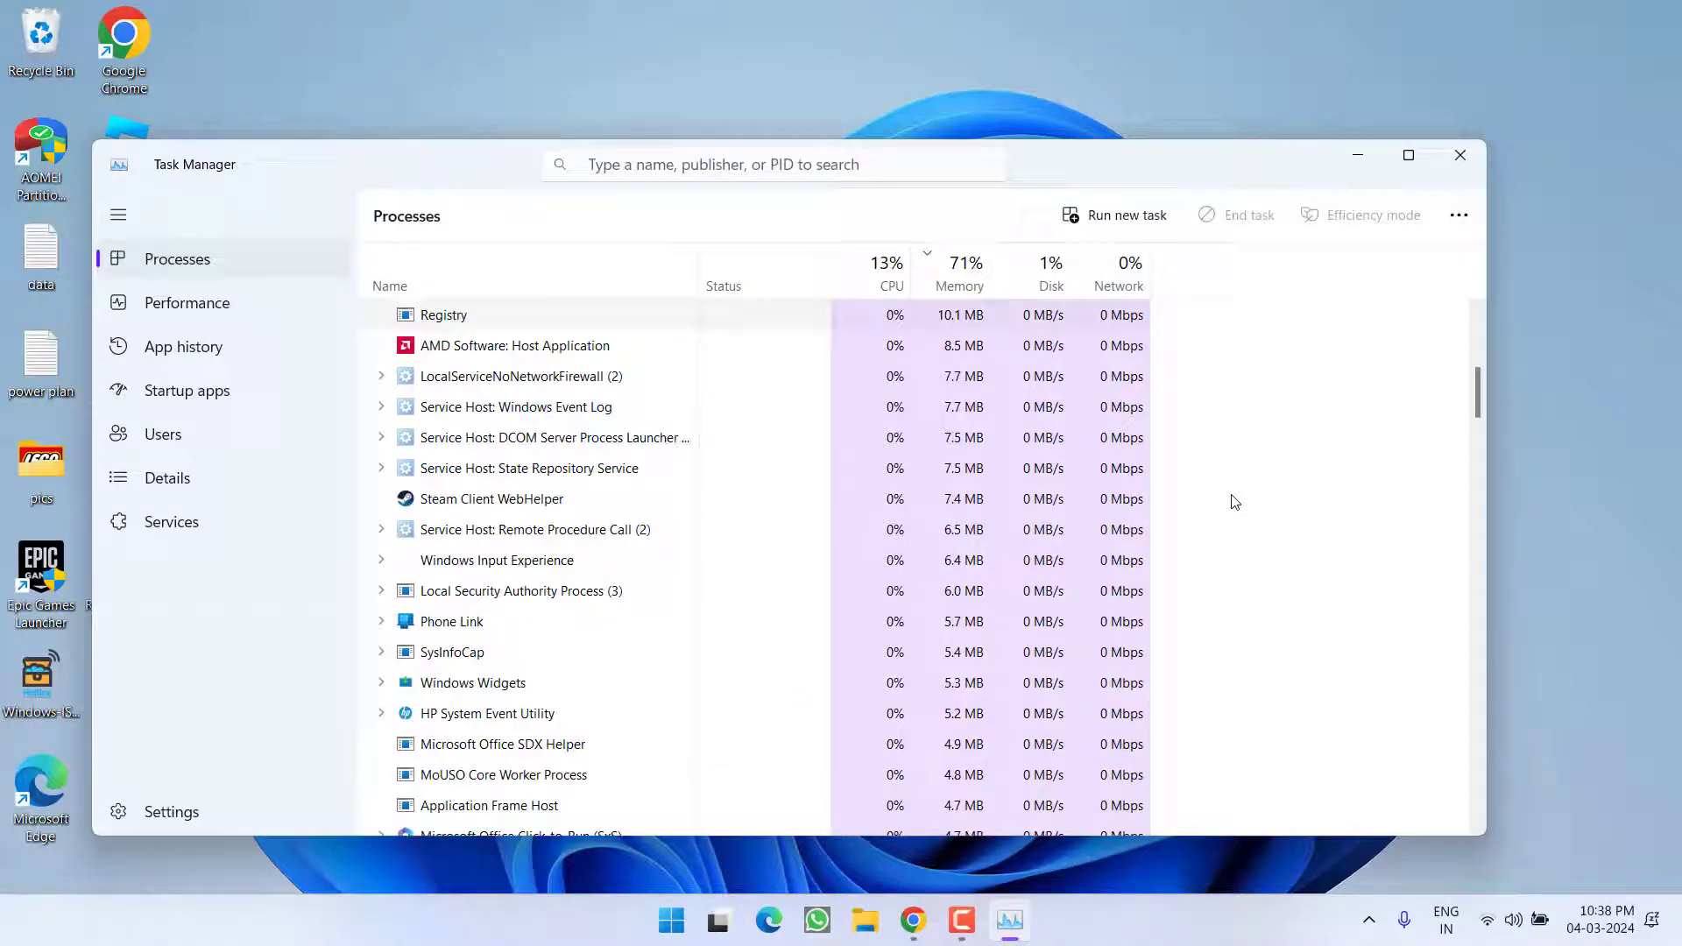
scroll(725, 620, down, 5)
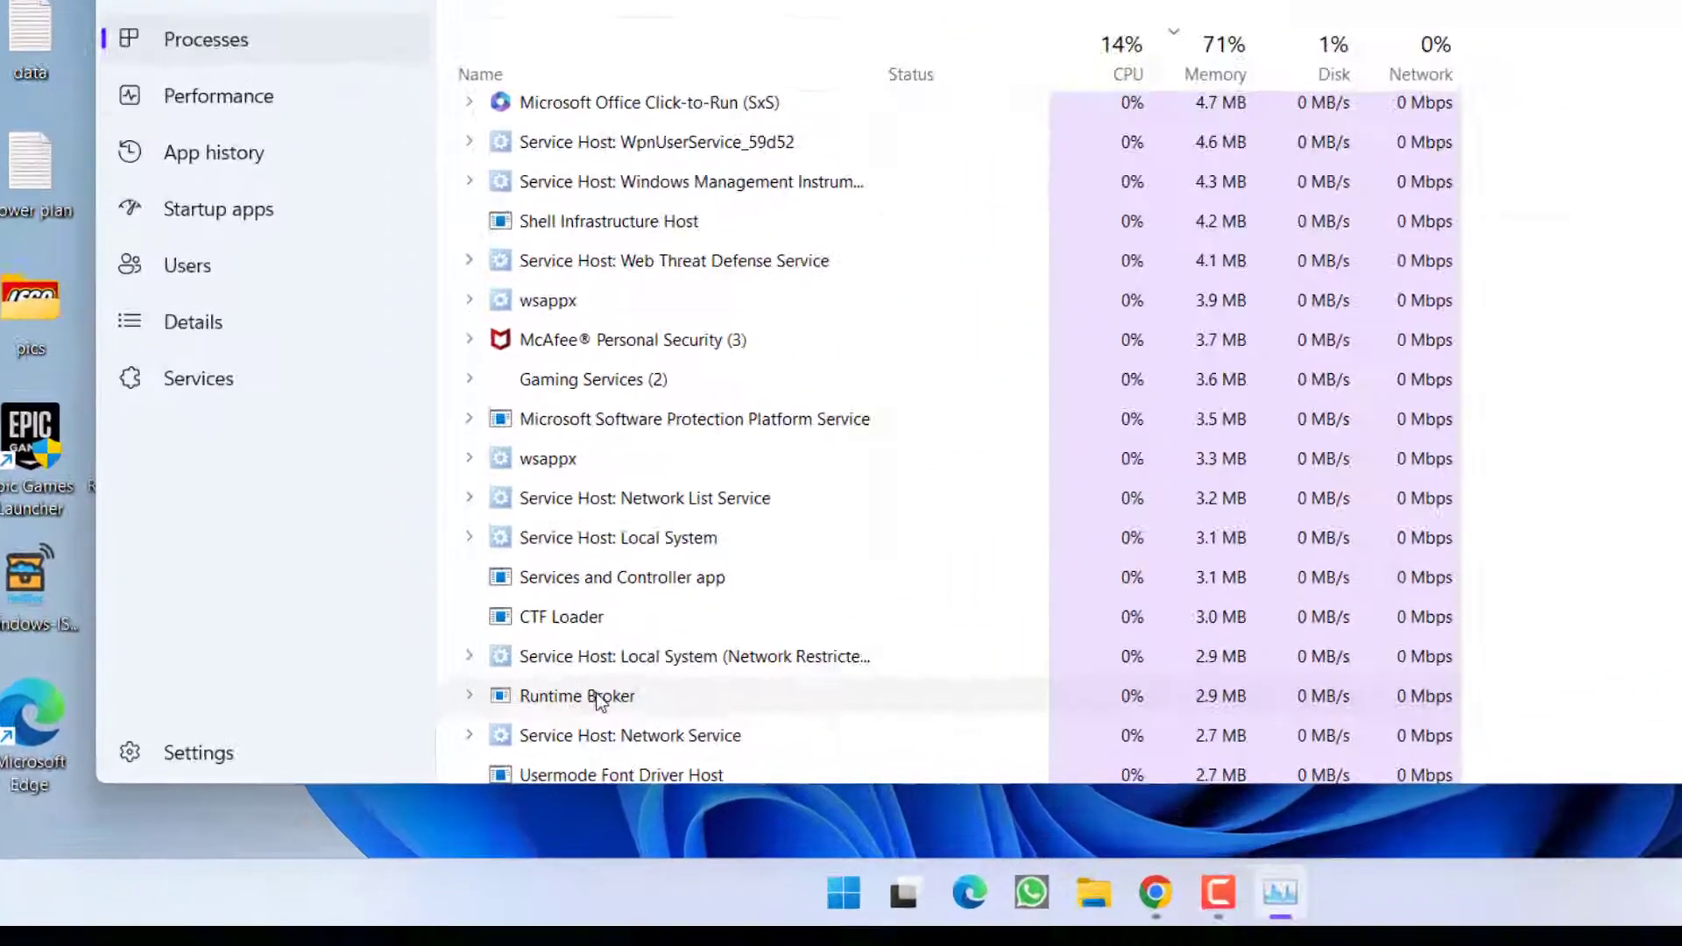
right_click(595, 696)
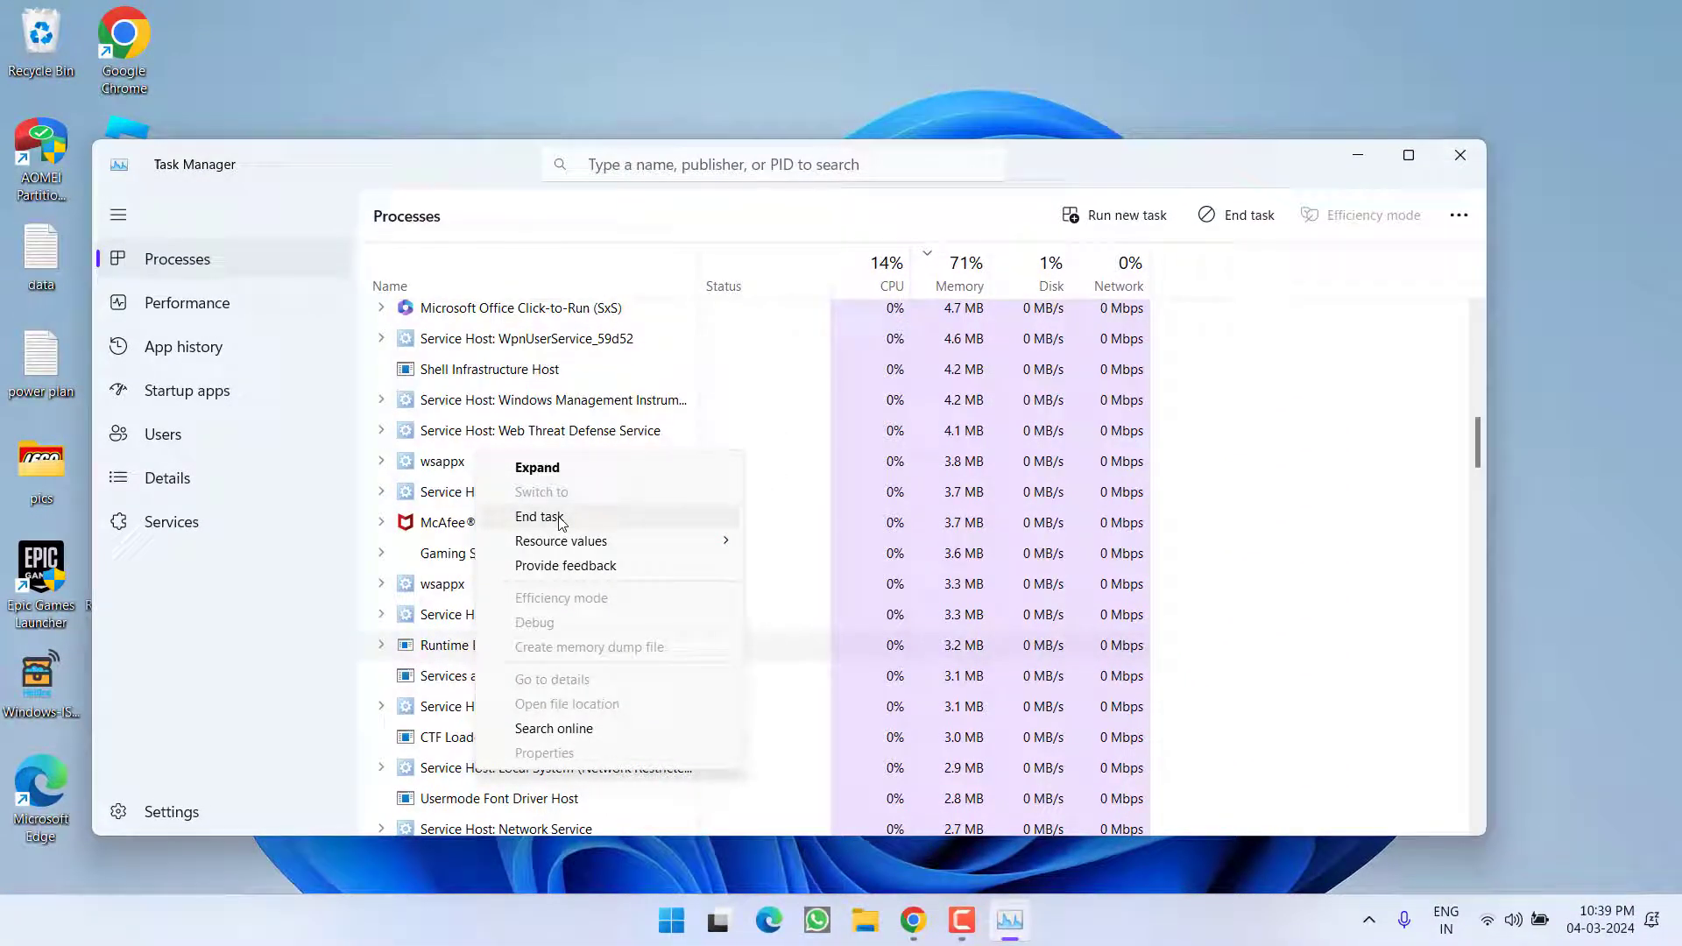
click(560, 519)
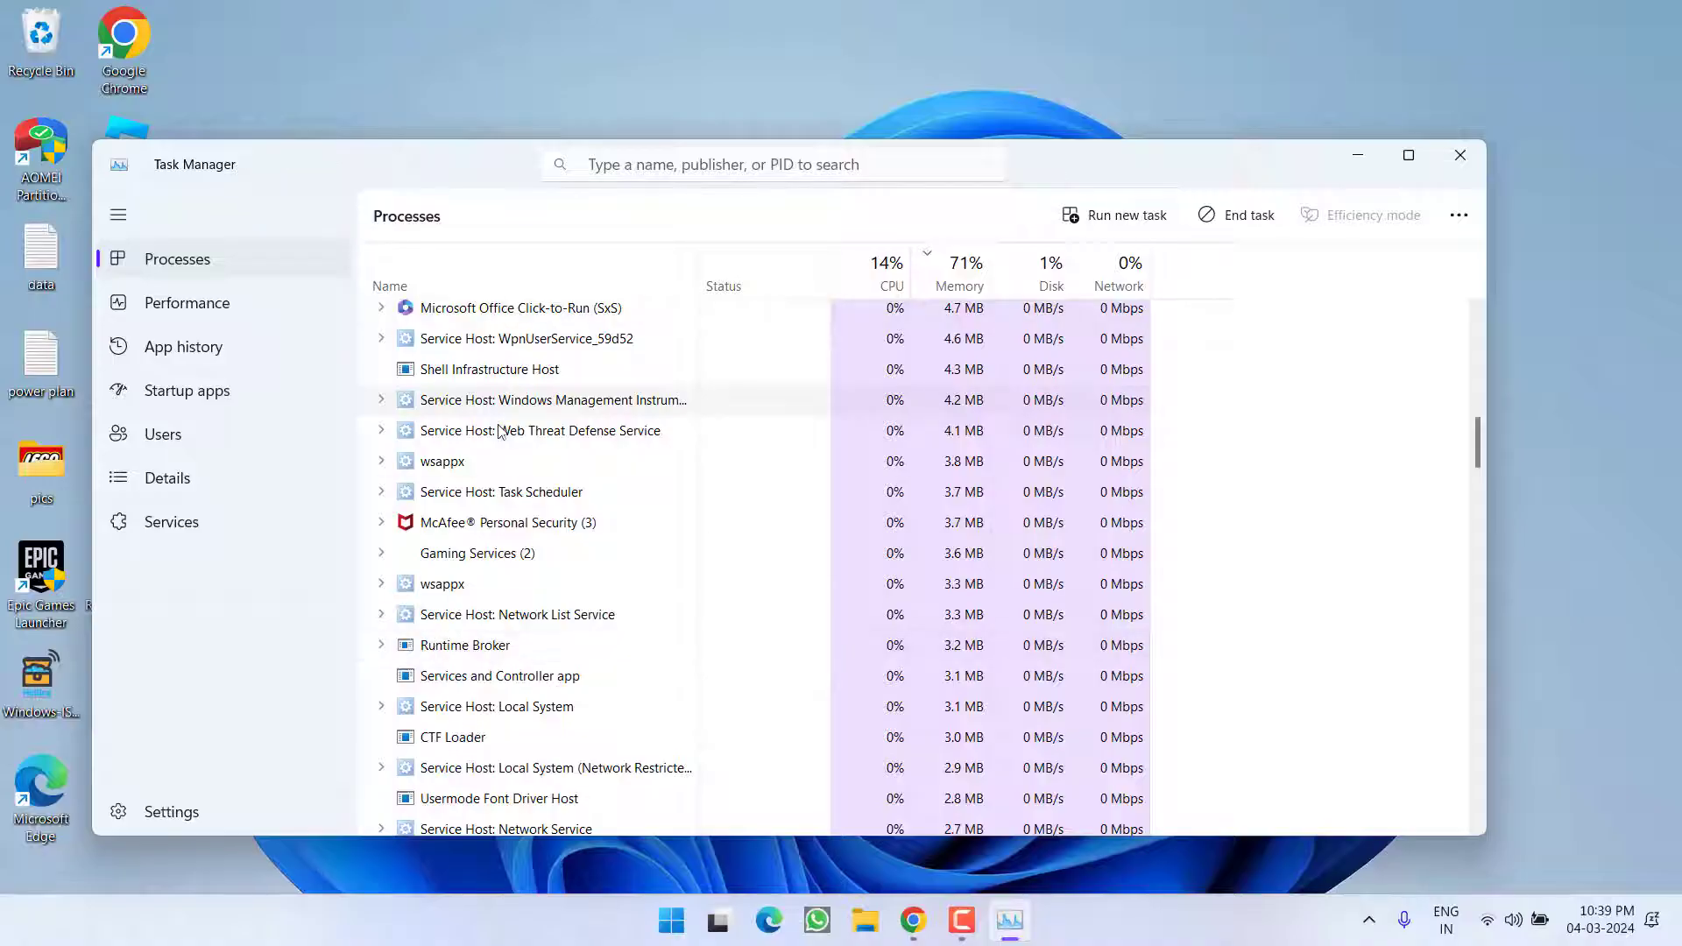
scroll(501, 429, up, 10)
End the Windows Explorer process from Task Manager's Processes list
click(460, 411)
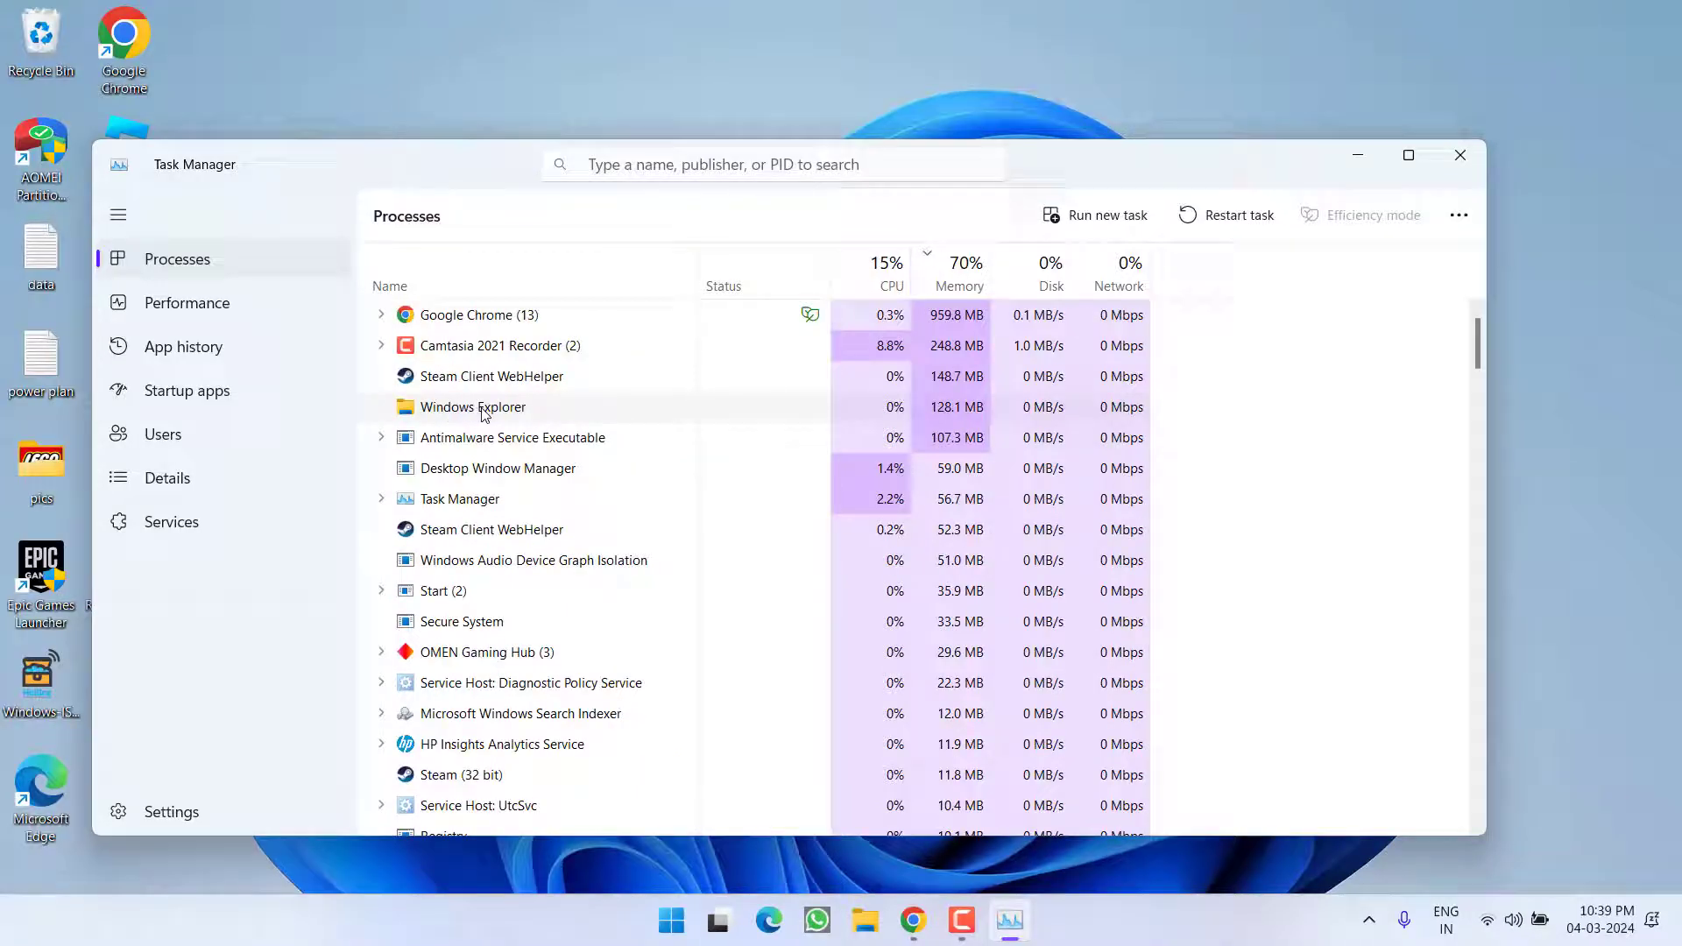
right_click(477, 414)
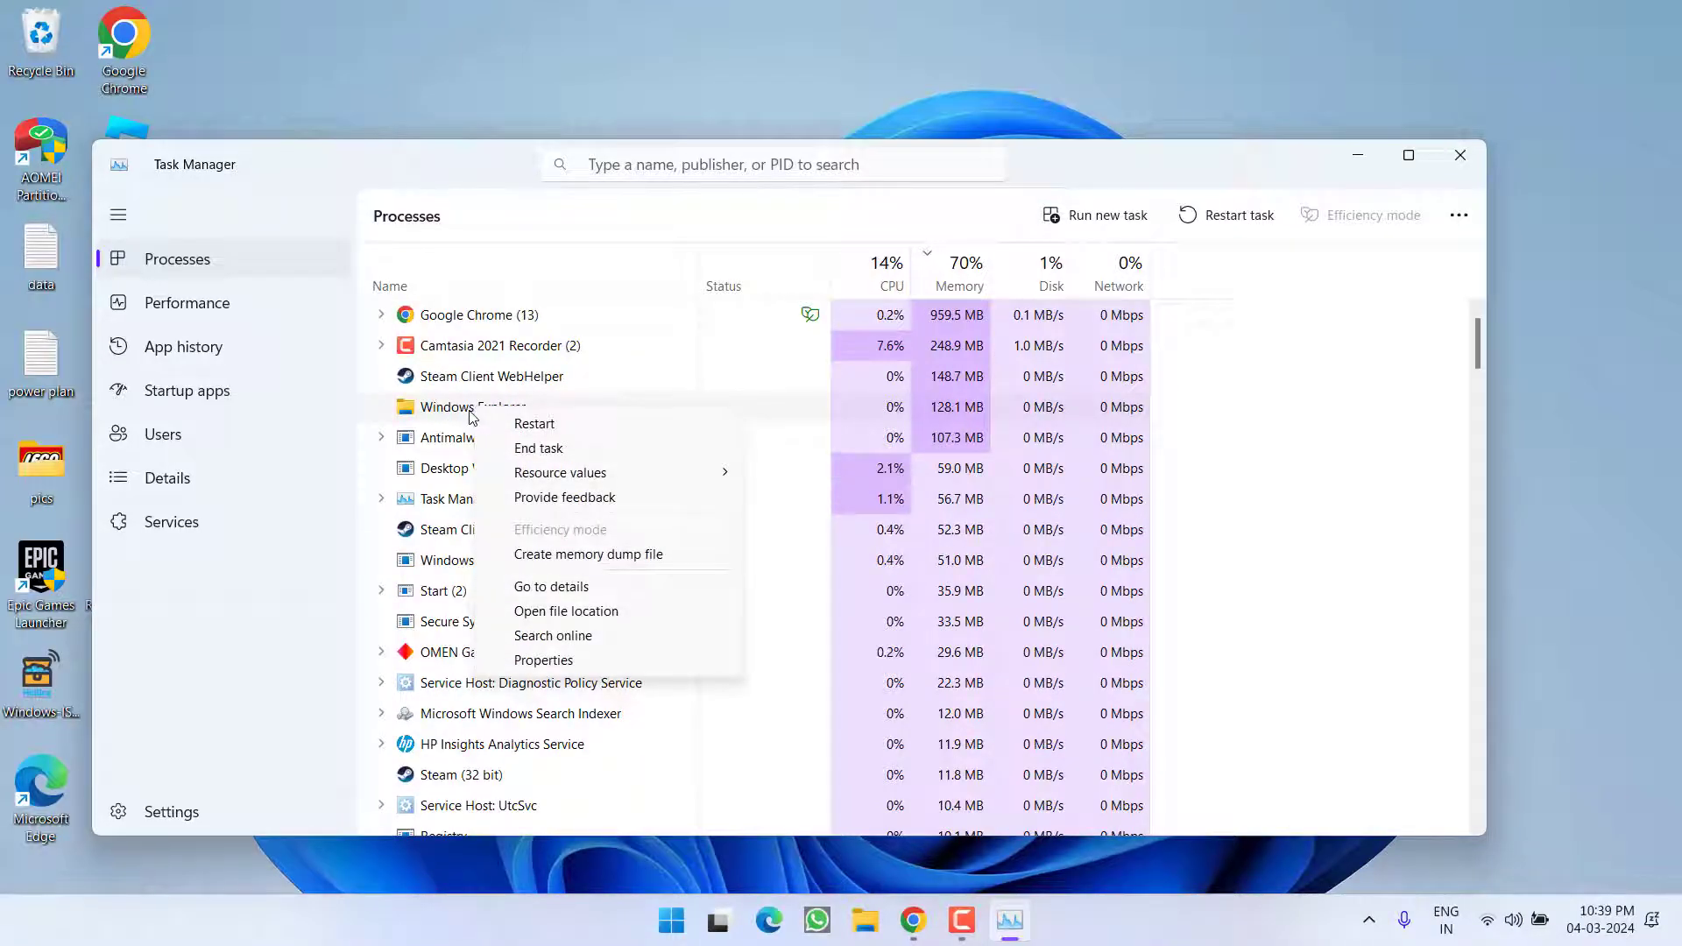
click(555, 451)
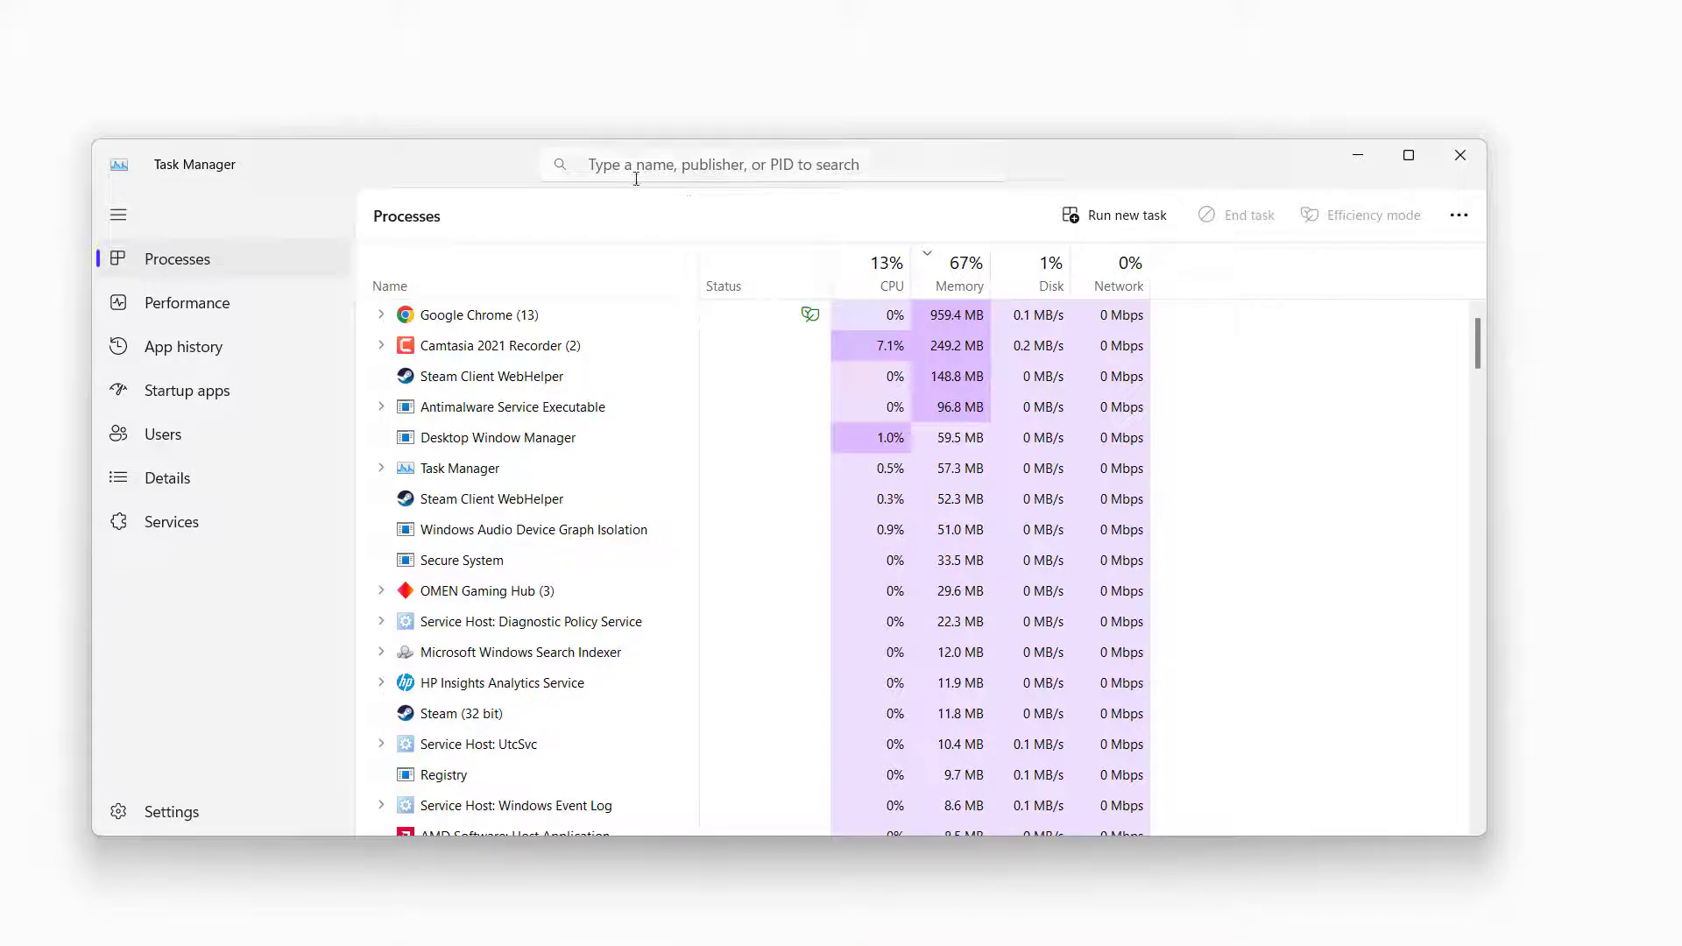
Run explorer.exe as a new task to restore the desktop, then close Task Manager
click(1121, 219)
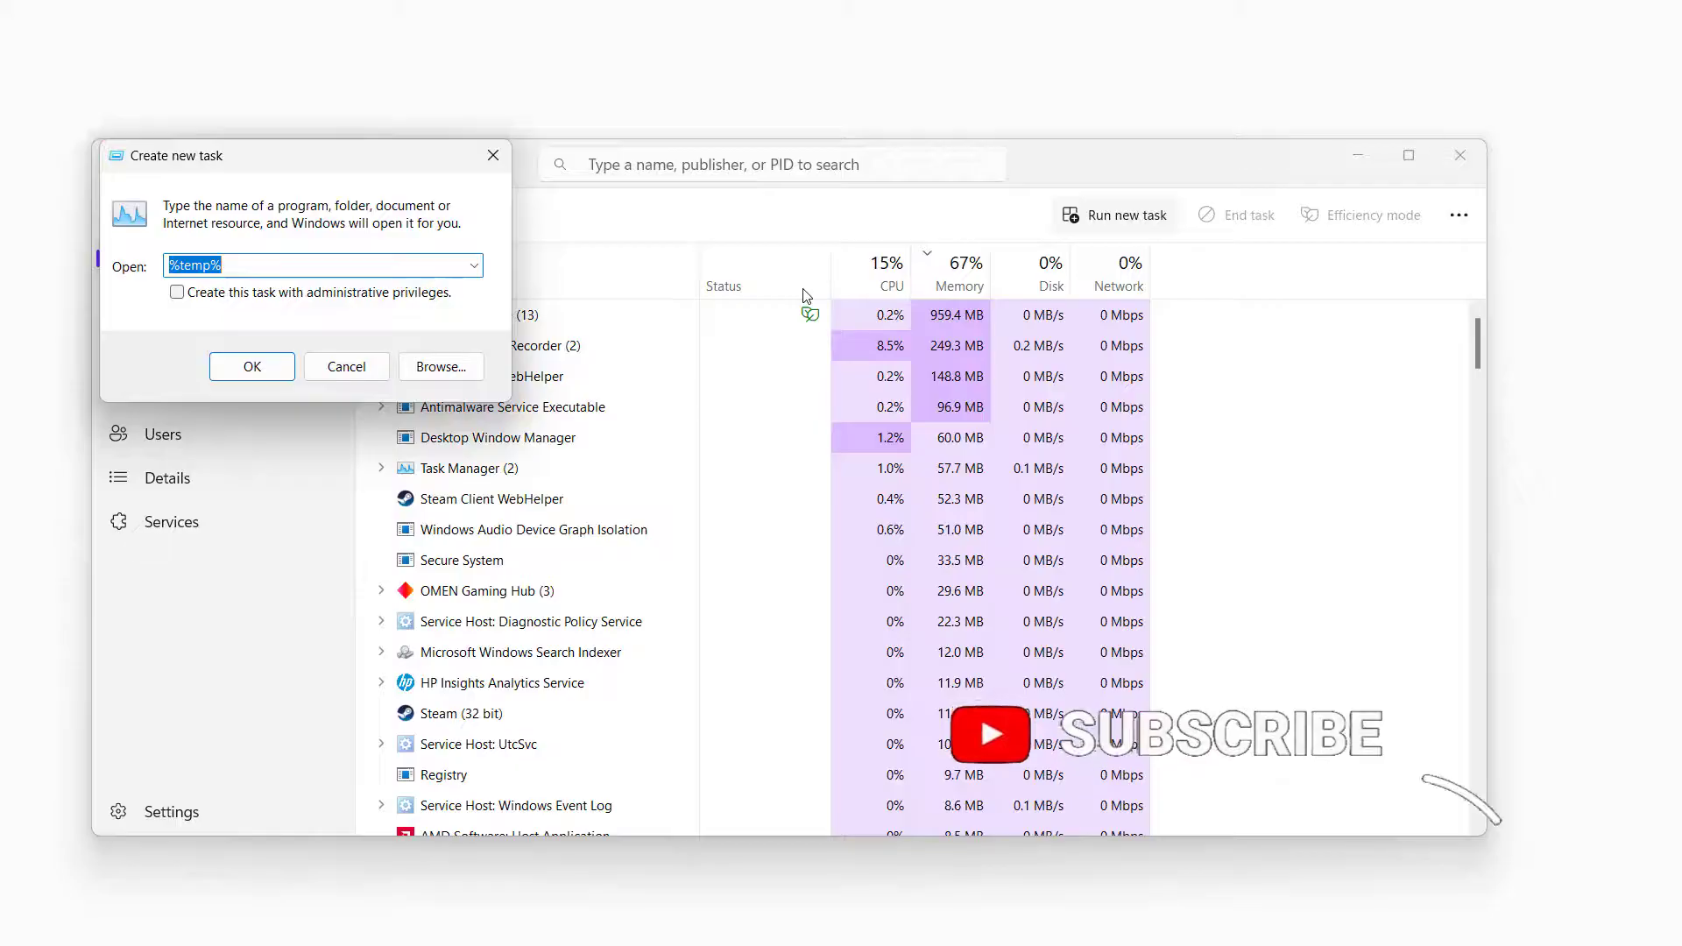
text(explorer)
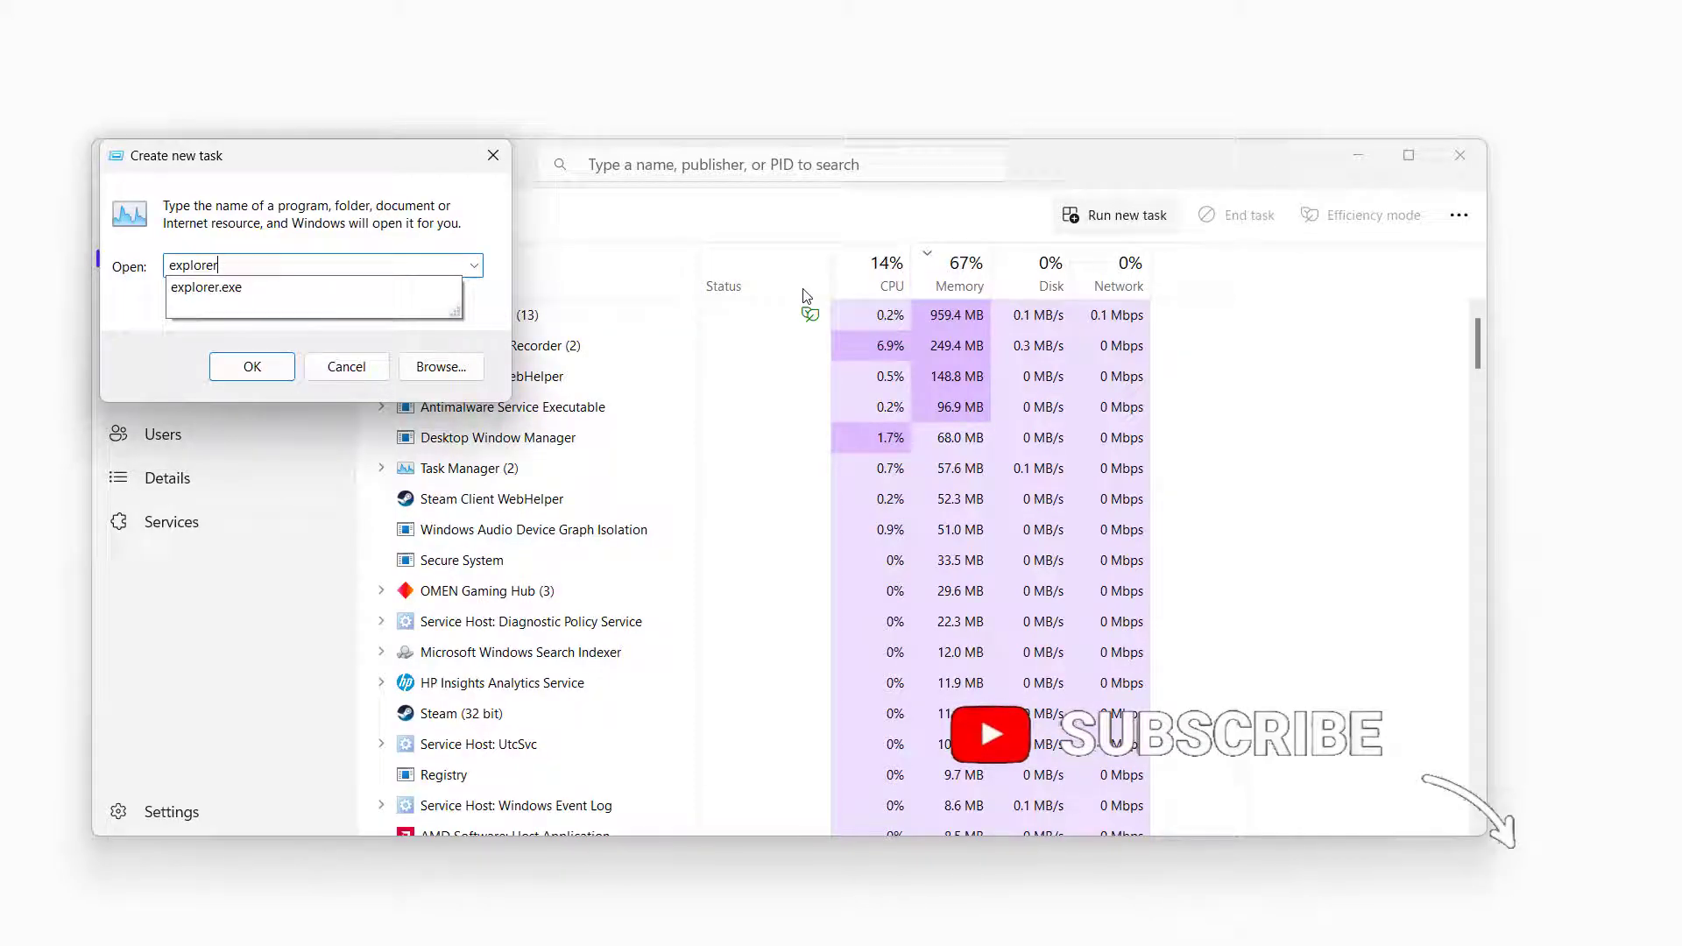
click(350, 289)
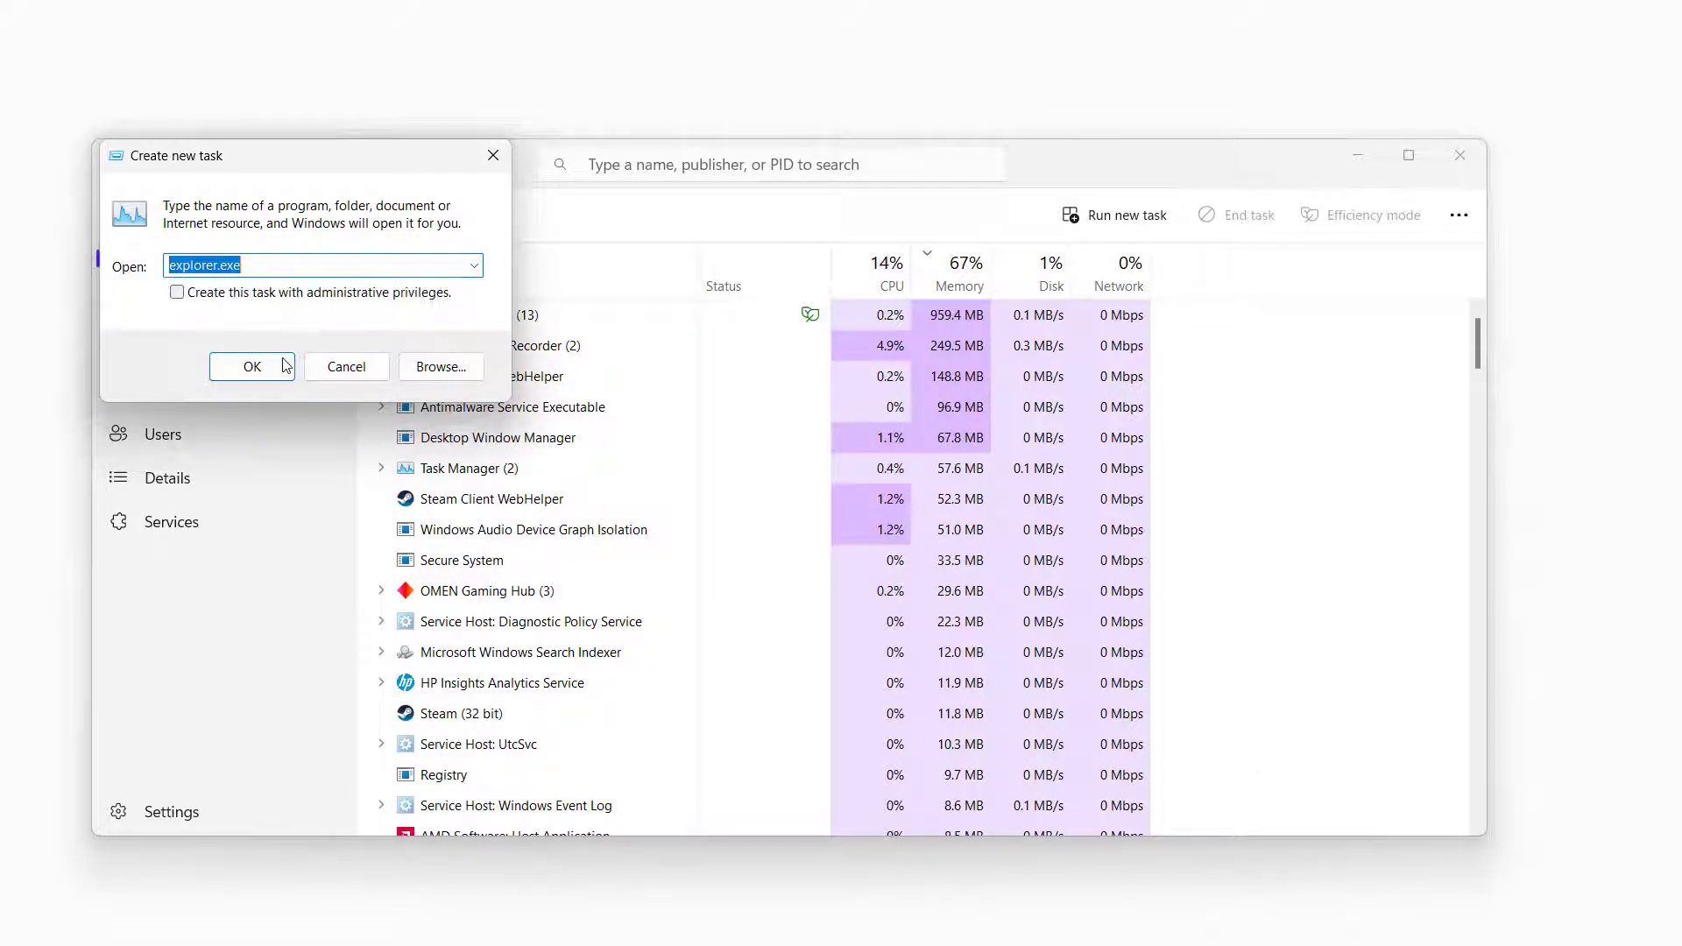
click(256, 369)
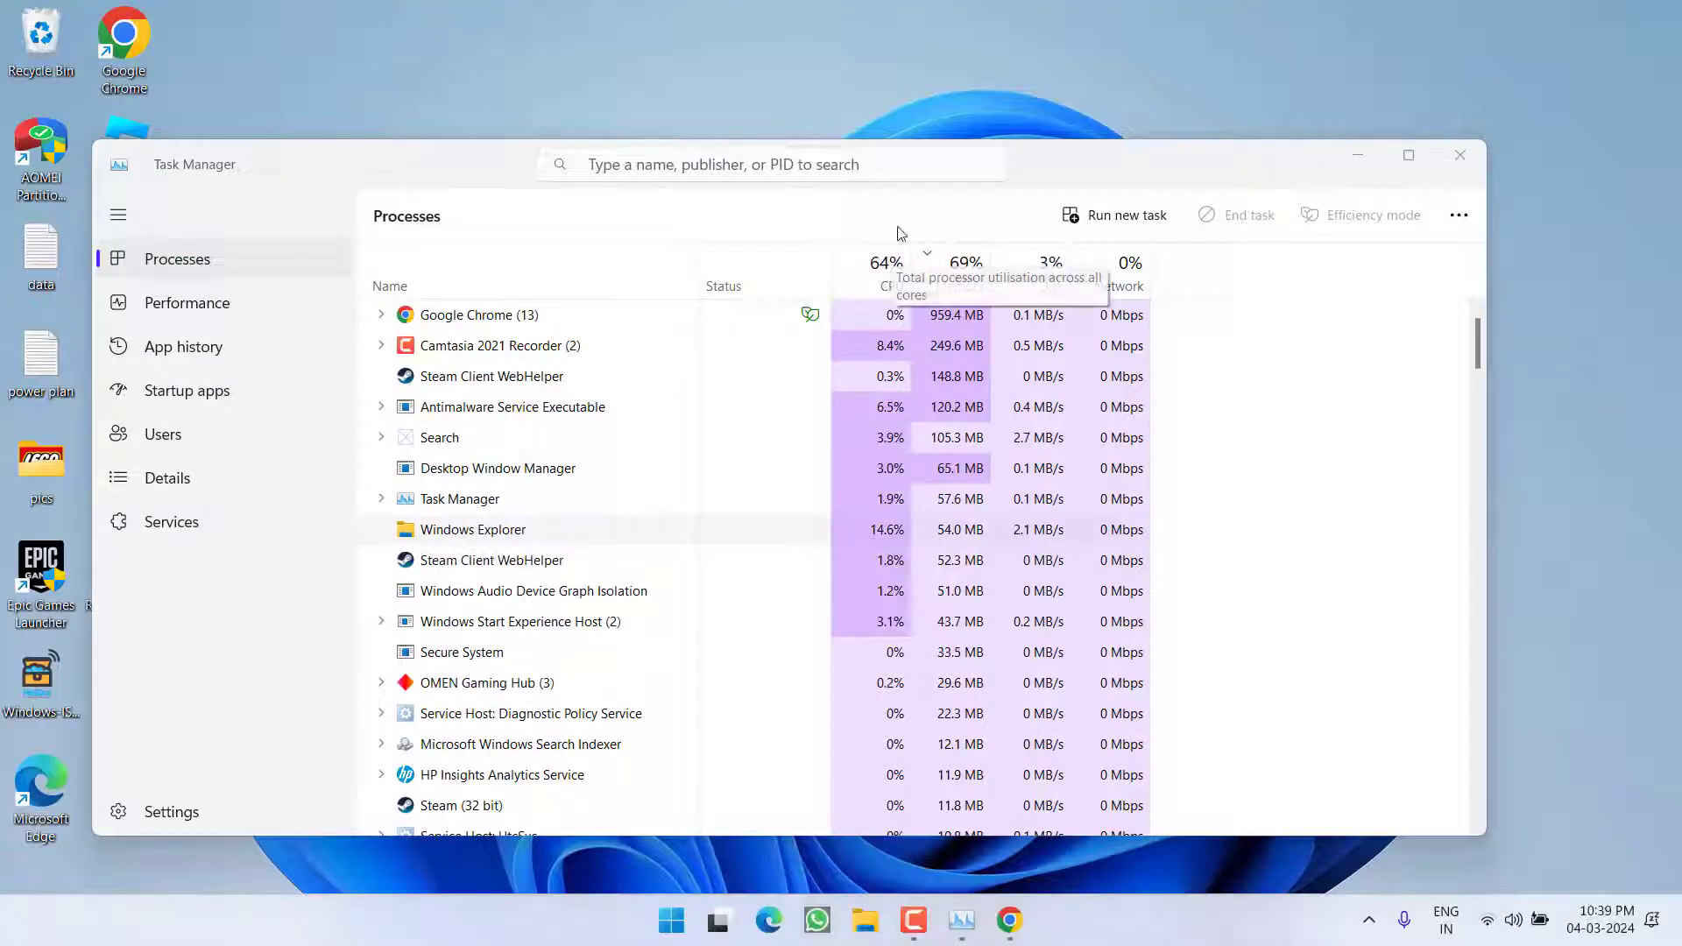
click(1470, 154)
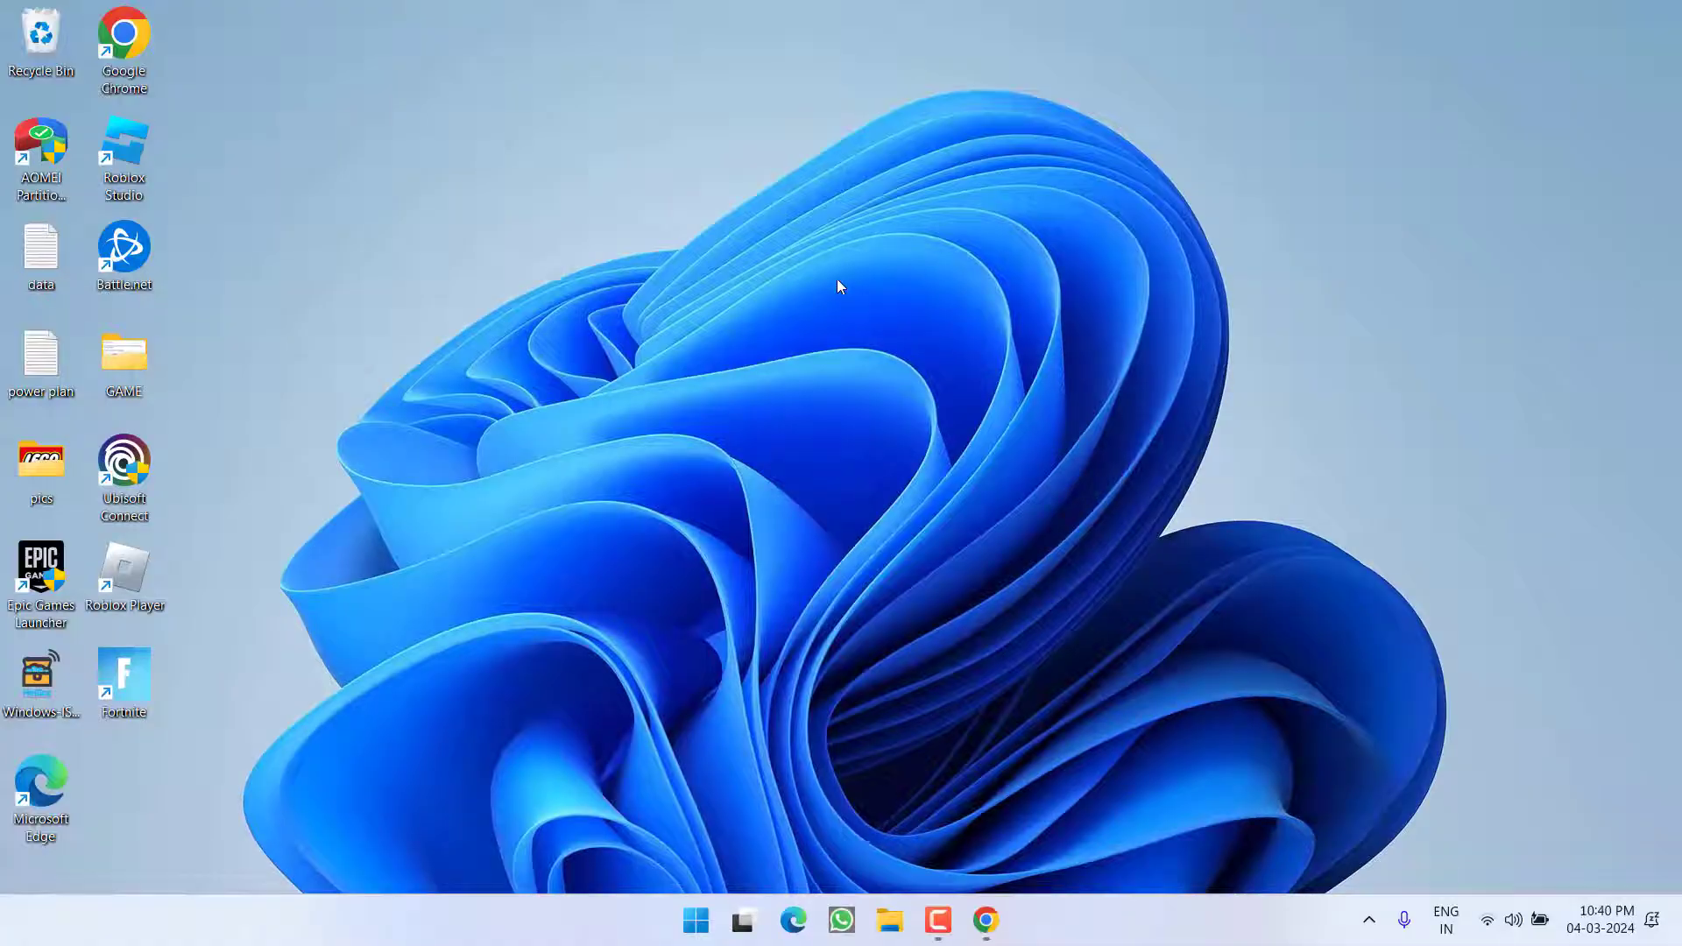
In Chrome, go from the Install PowerToys article to the PowerToys release download page
click(985, 921)
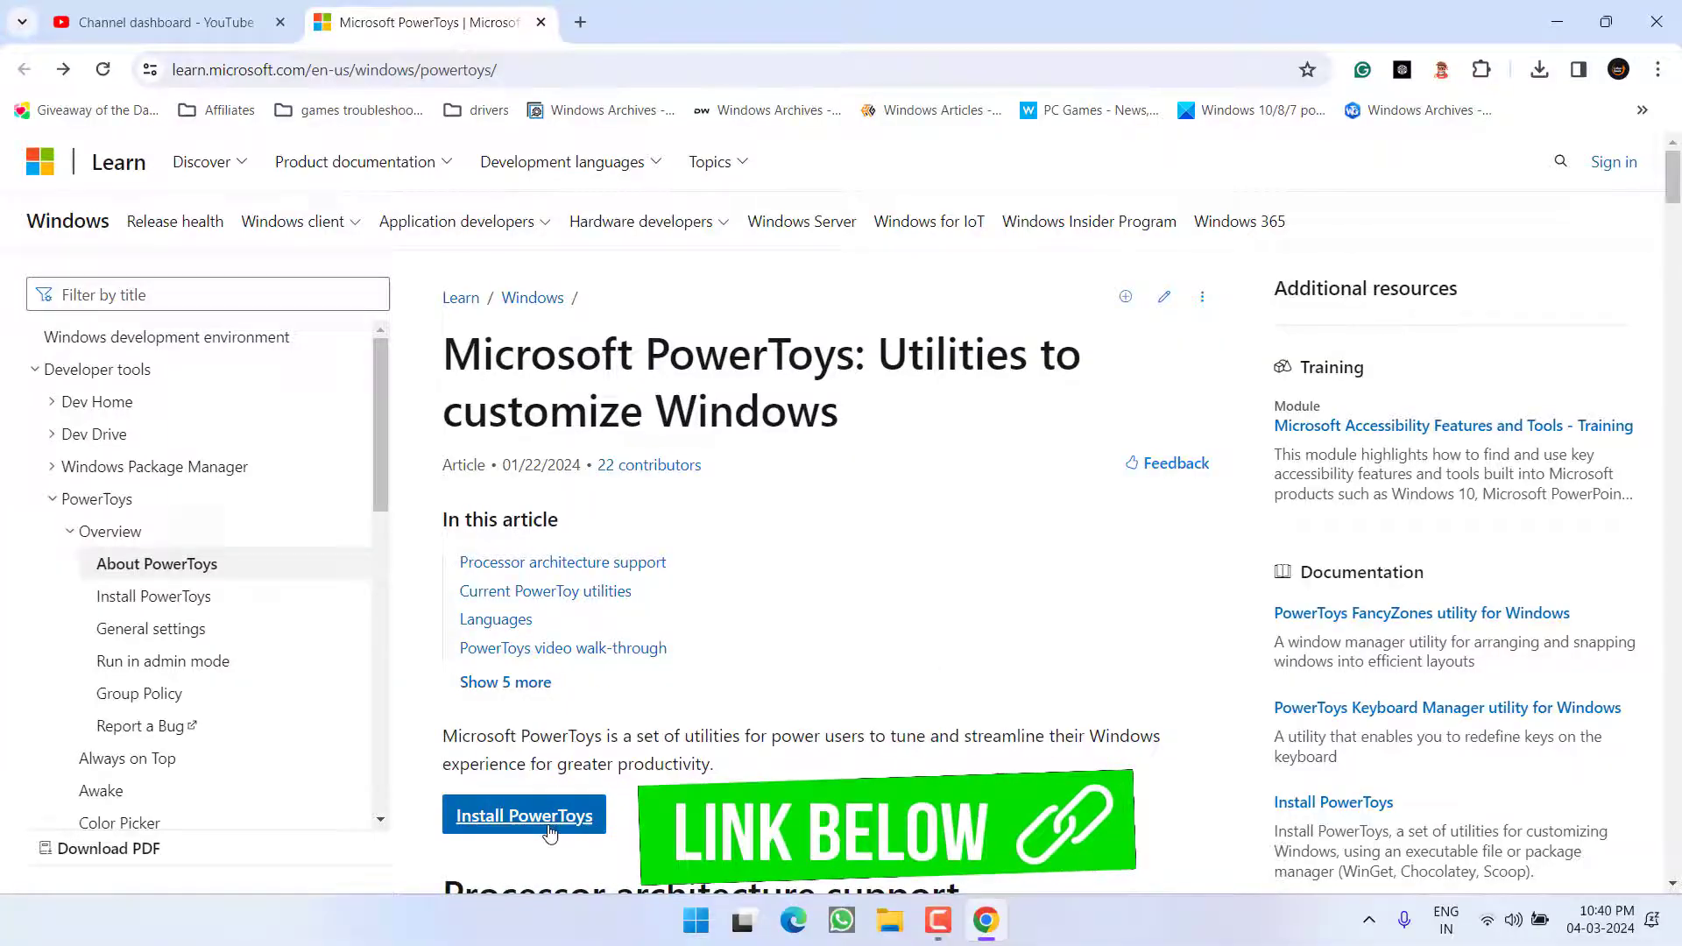
click(500, 825)
scroll(447, 679, down, 4)
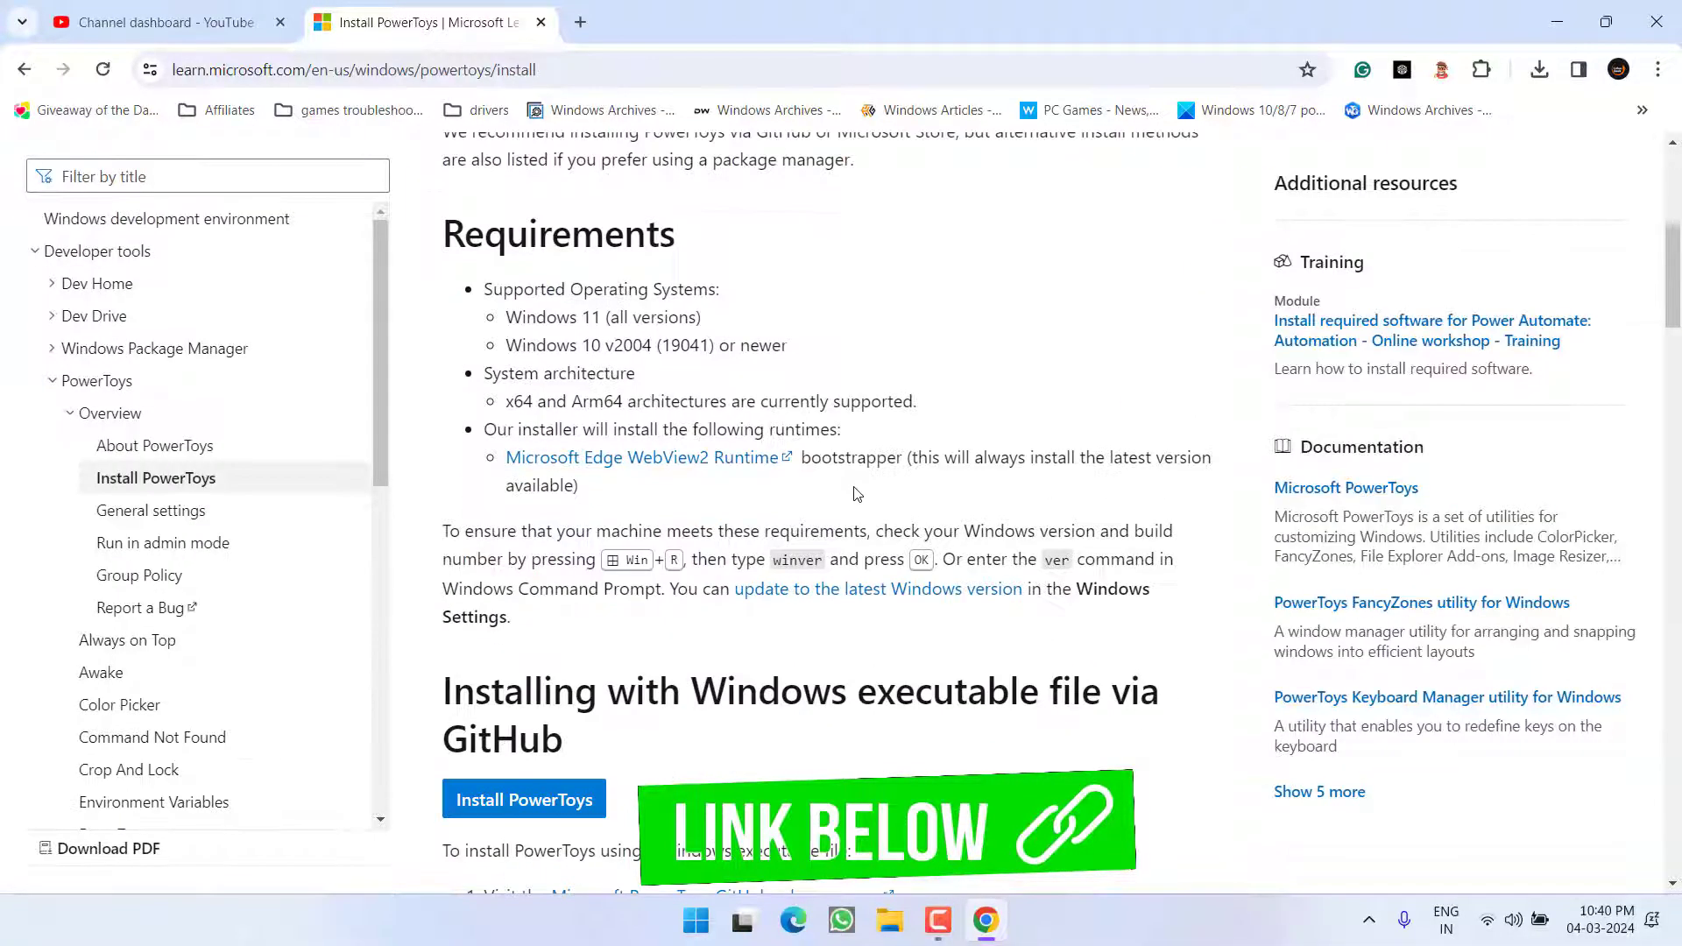
scroll(446, 679, down, 3)
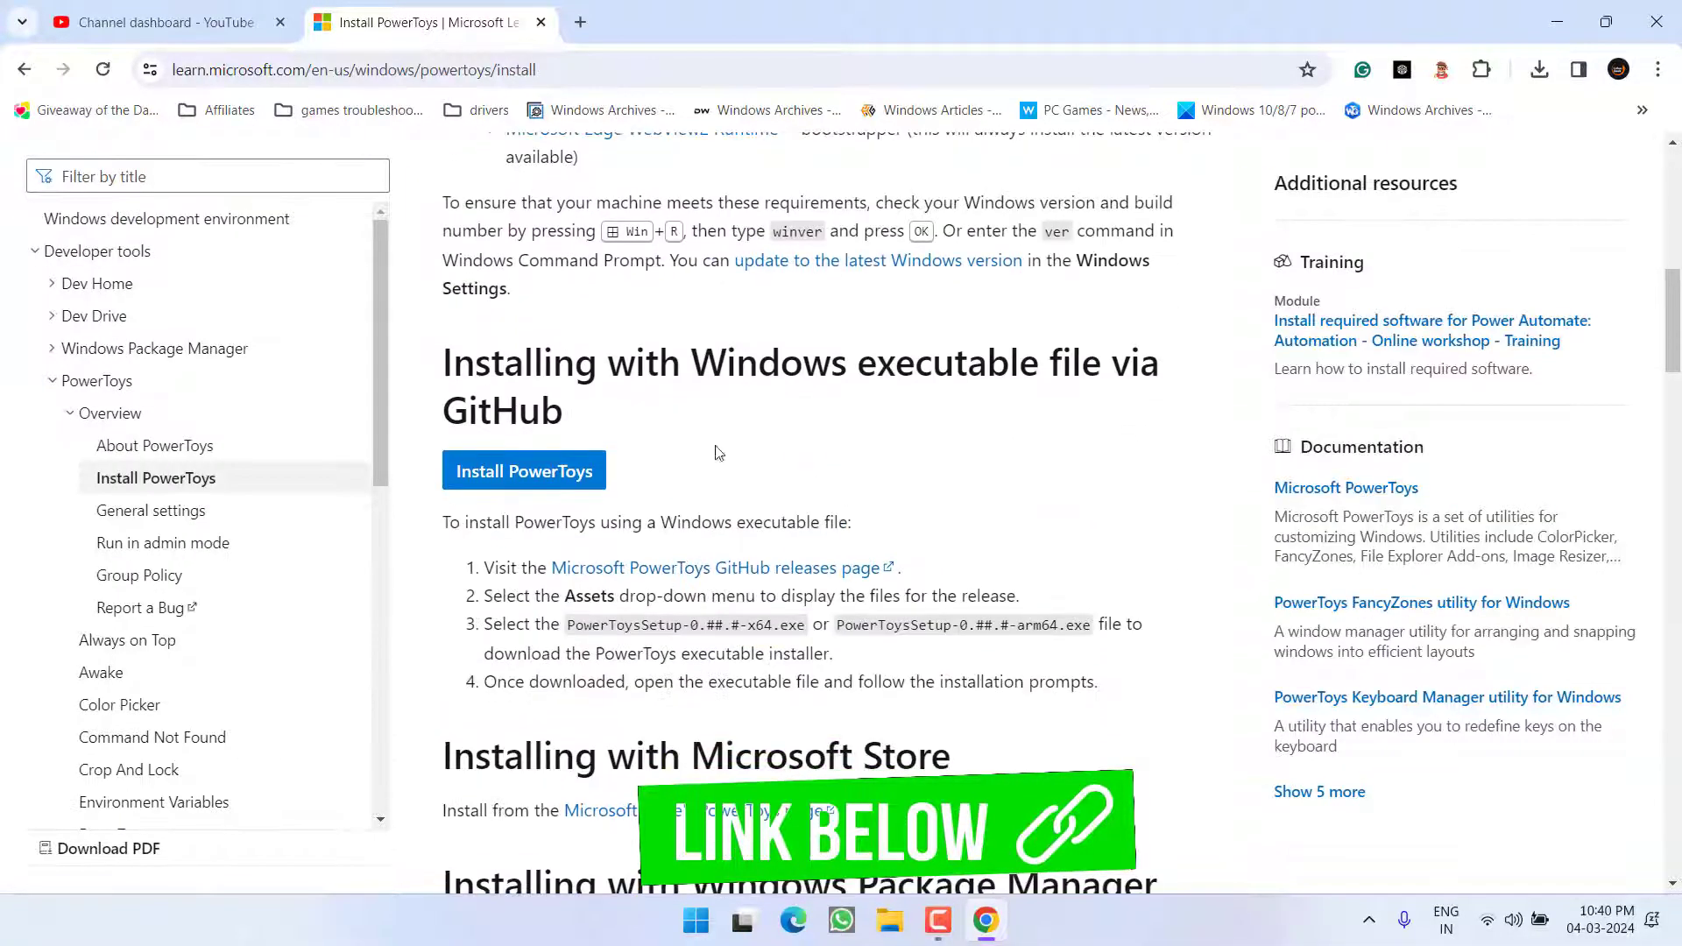
click(524, 479)
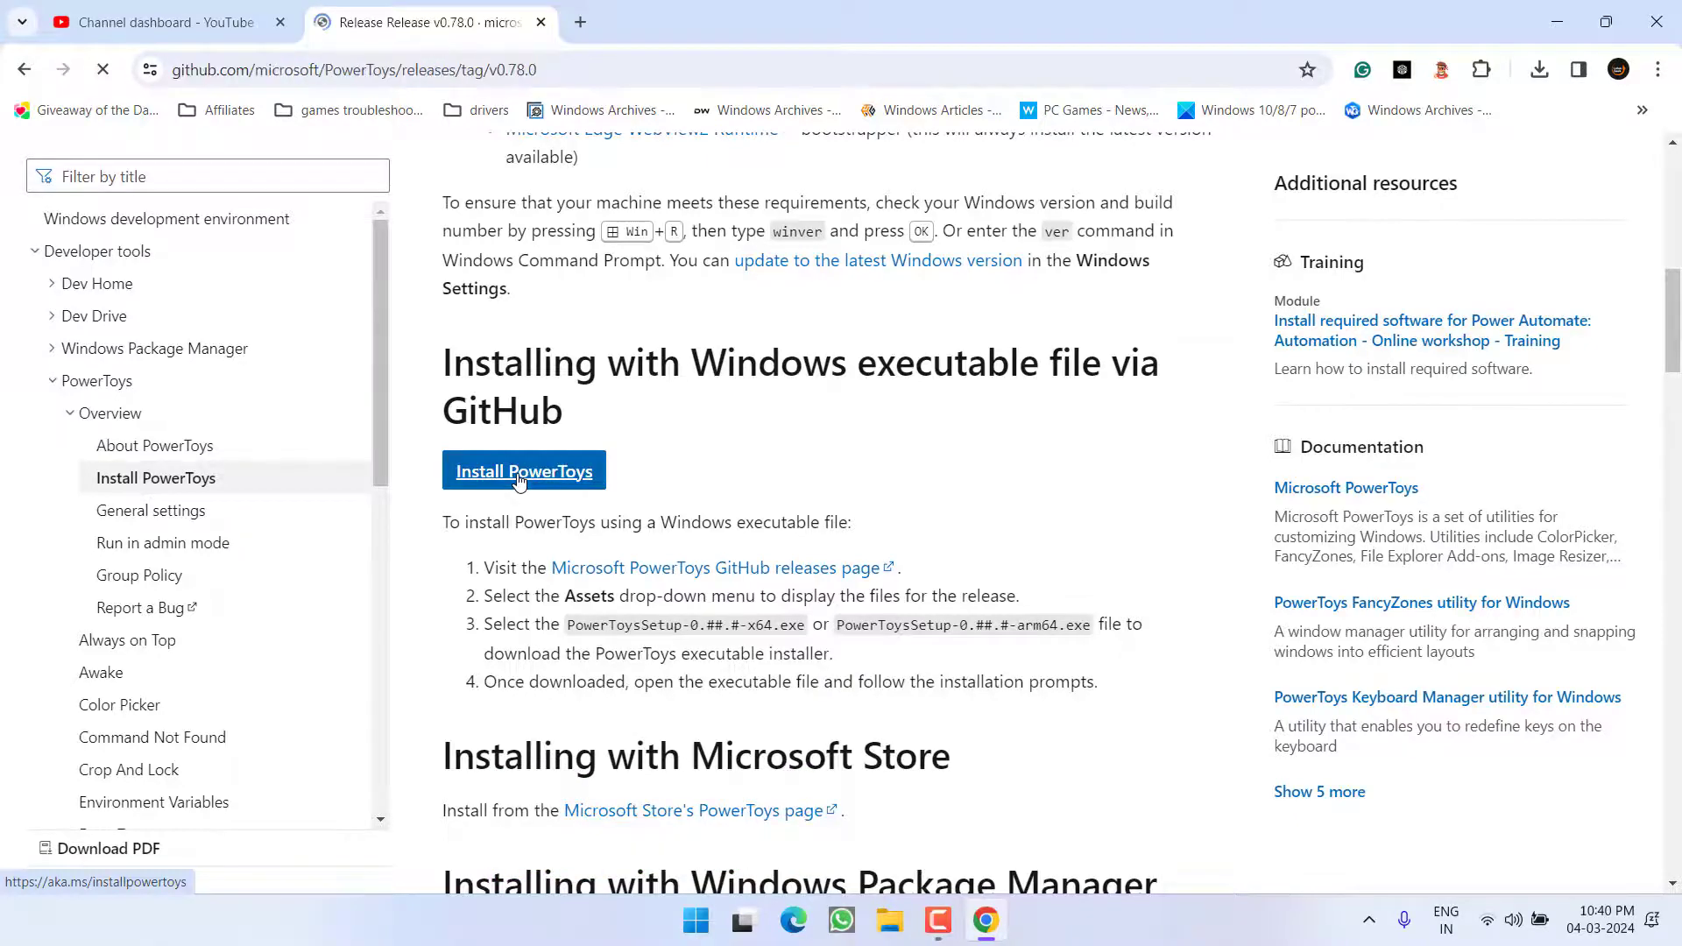
scroll(579, 477, down, 2)
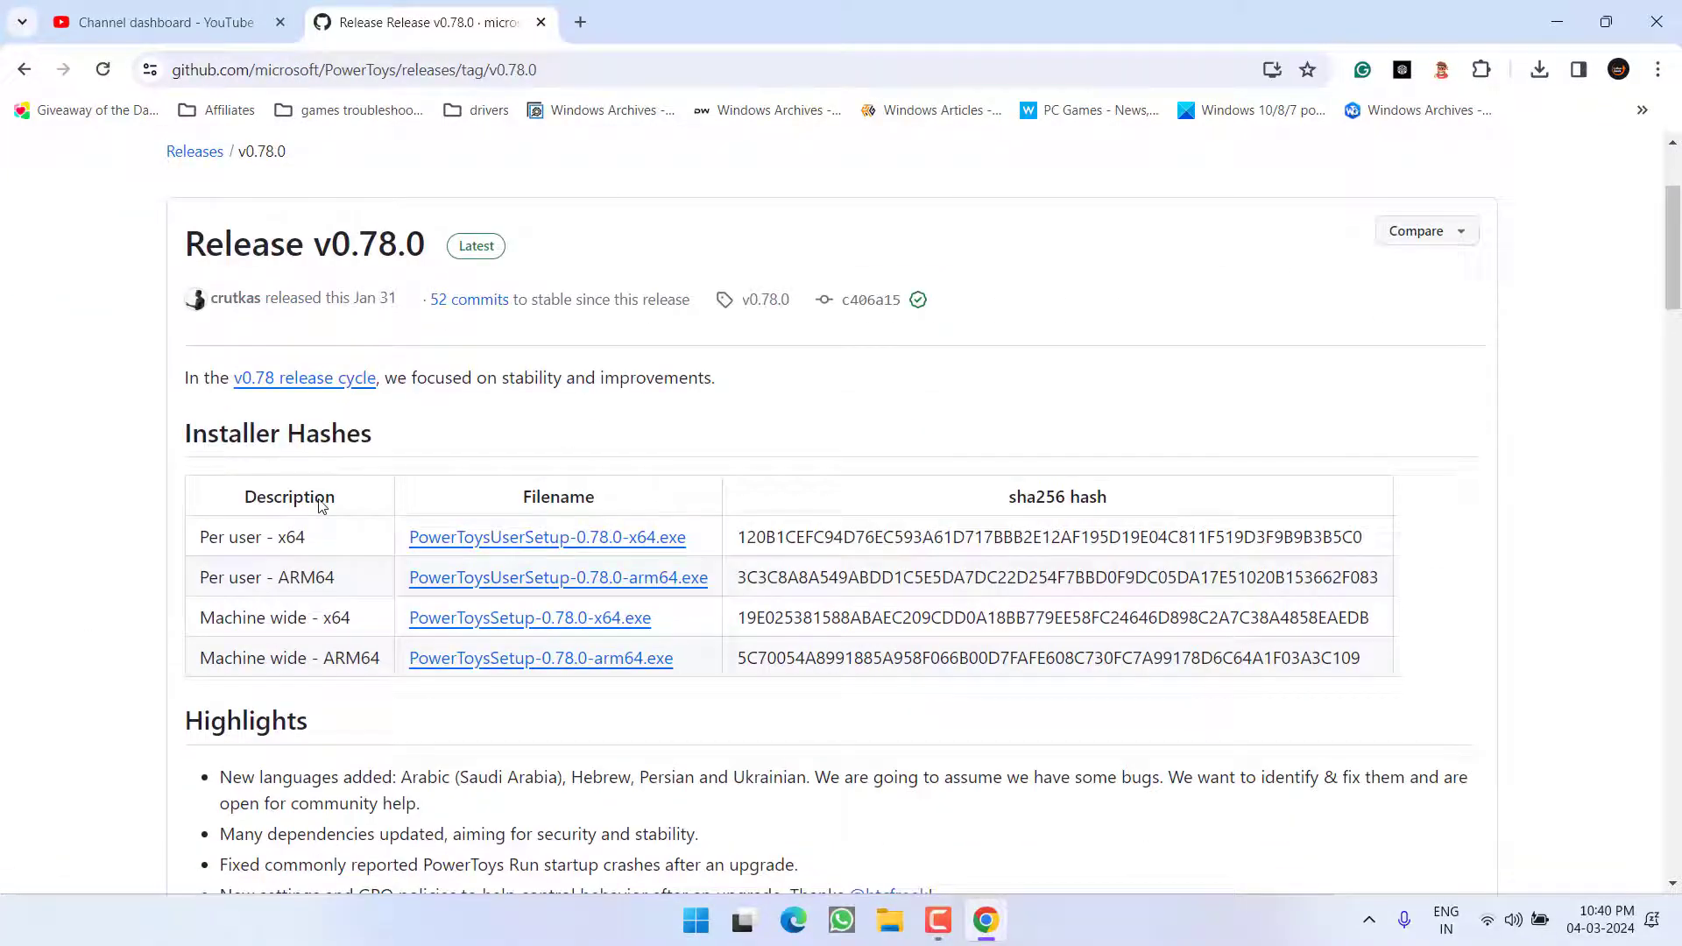
Save PowerToysUserSetup-0.78.0-x64.exe to the Desktop and minimize Chrome
click(601, 538)
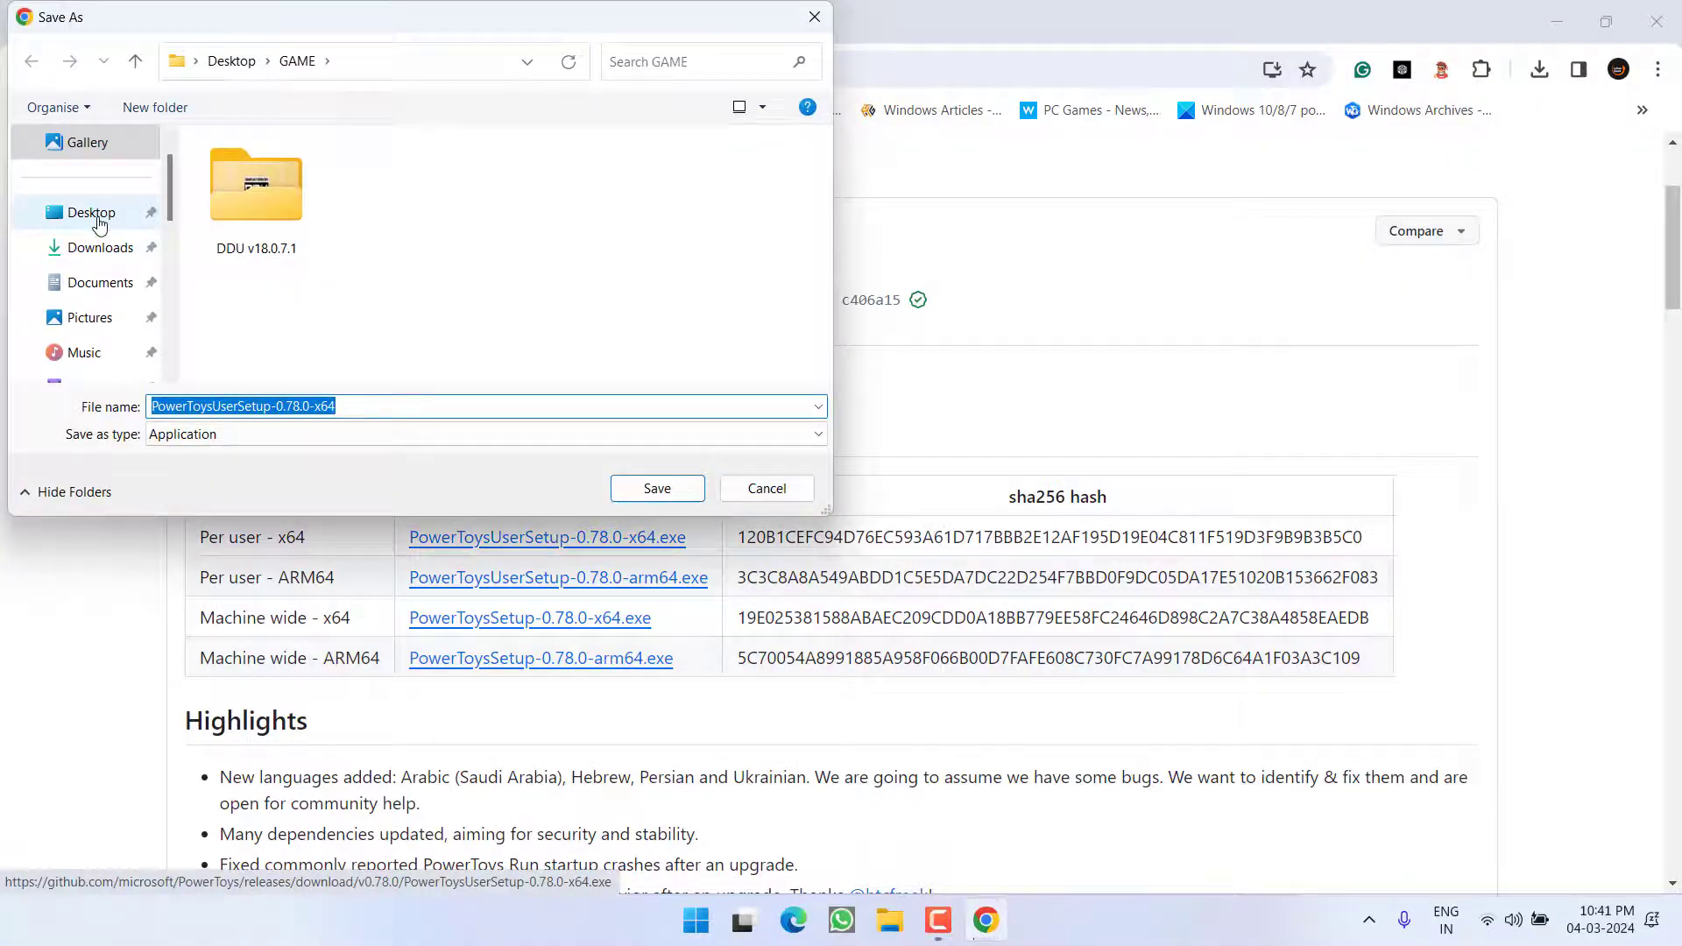
click(91, 211)
click(644, 491)
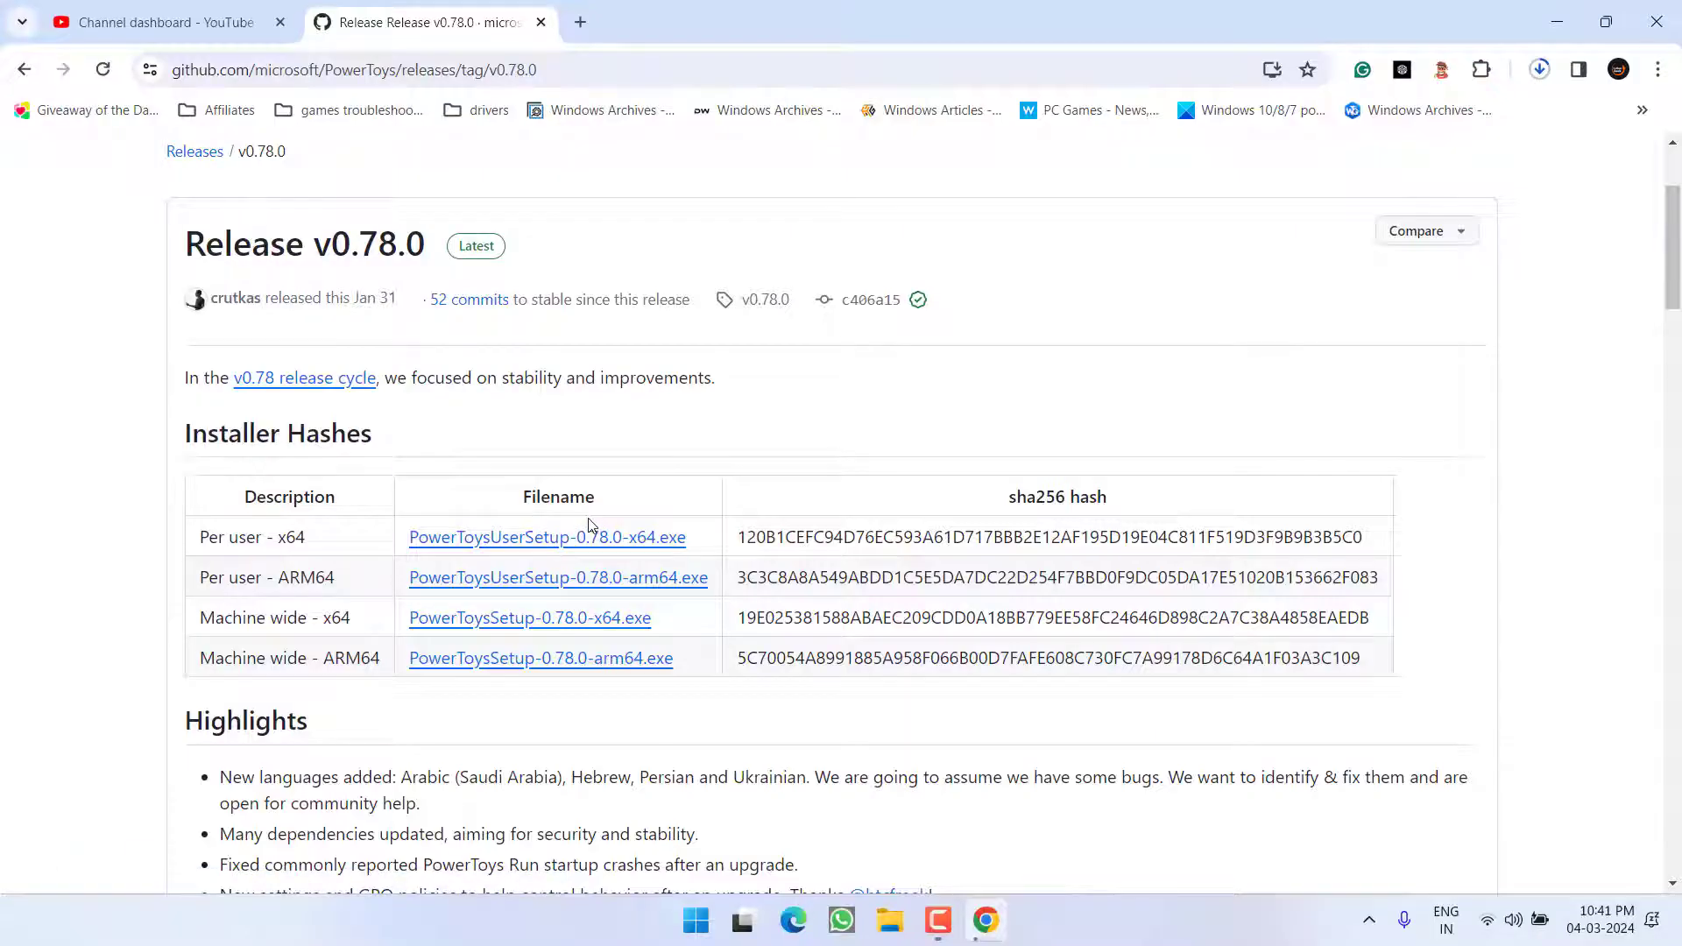
scroll(591, 517, down, 1)
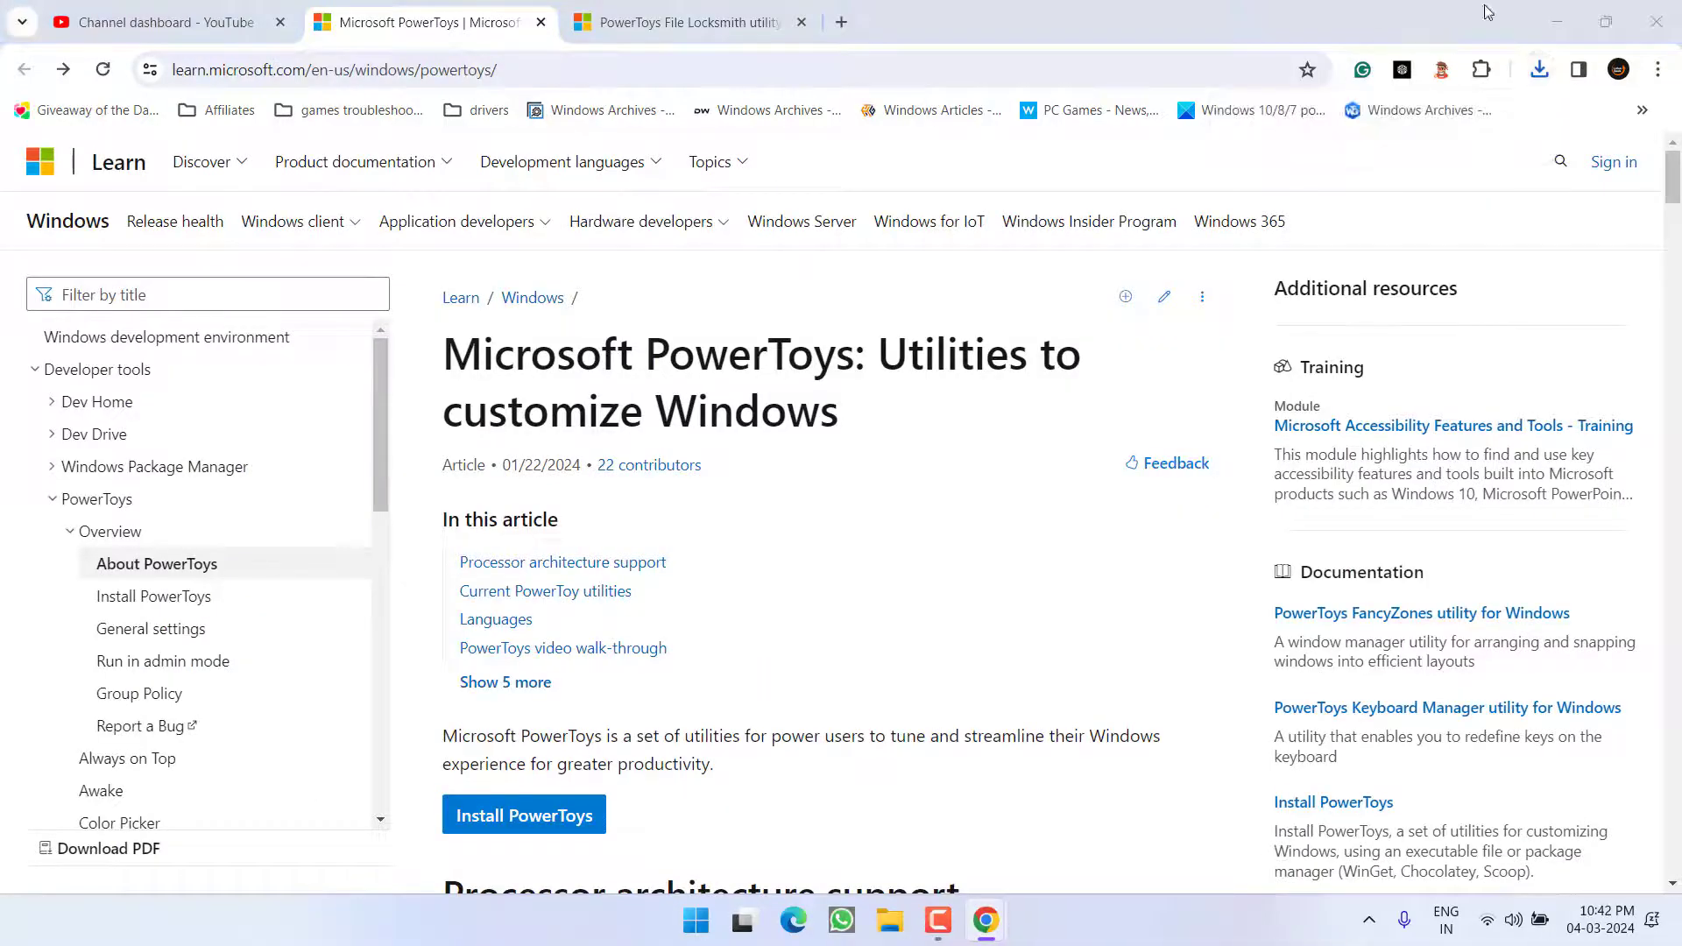
click(1557, 21)
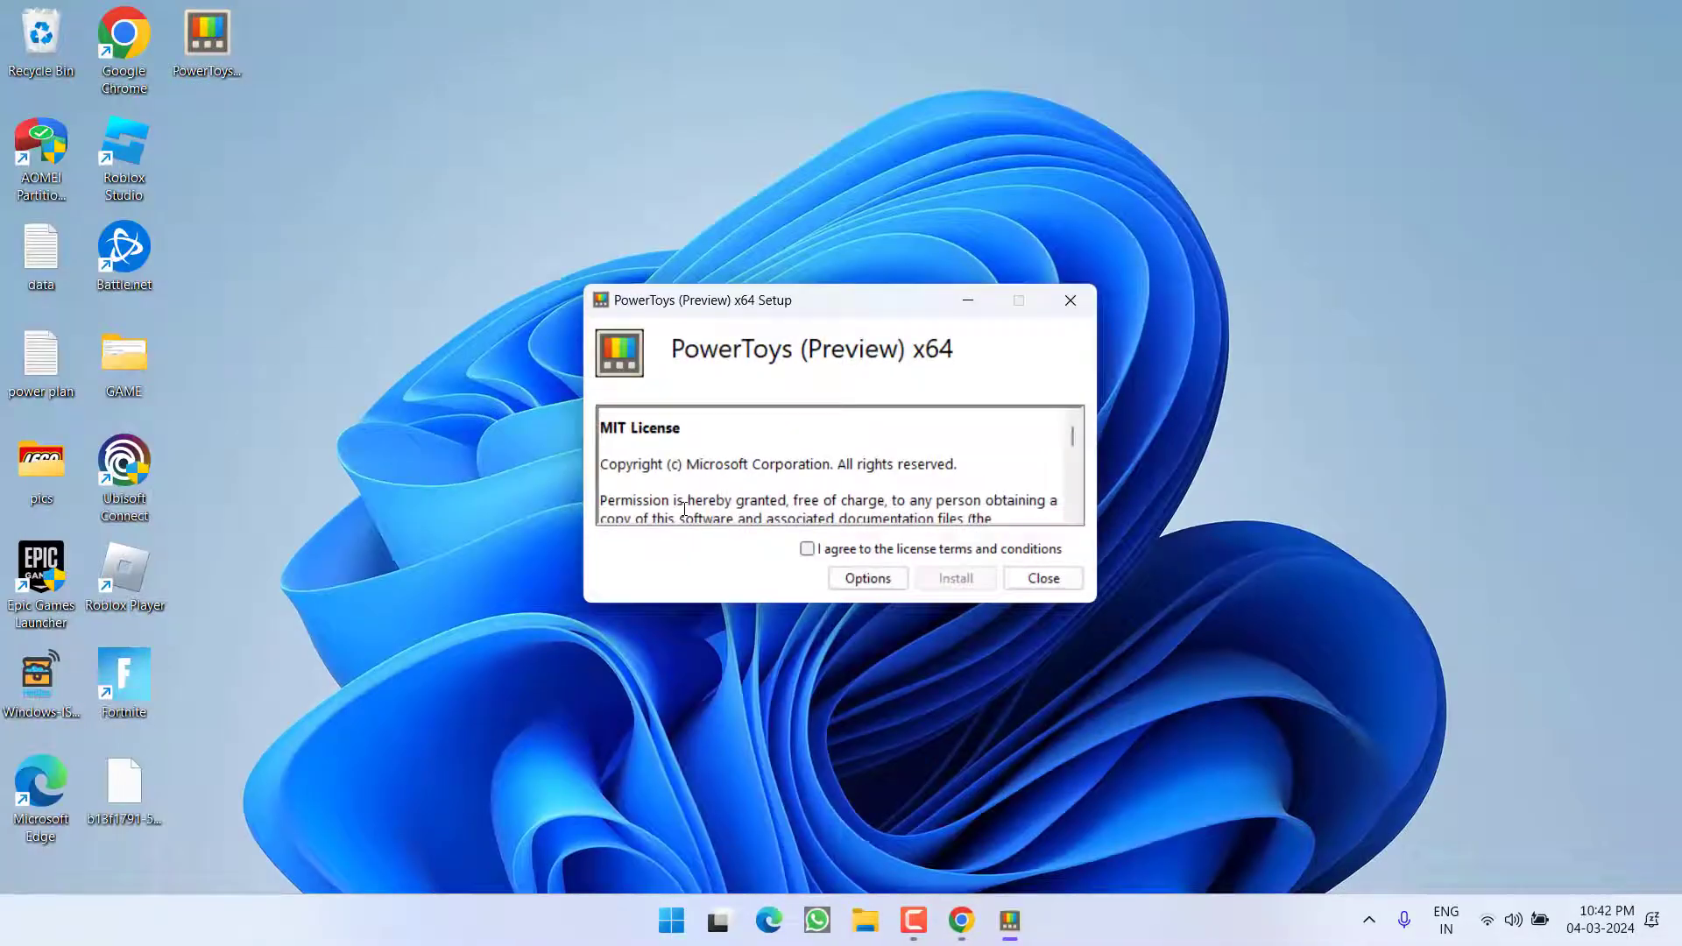
Agree to the PowerToys license terms, install it, and close the finished setup
click(855, 549)
click(957, 579)
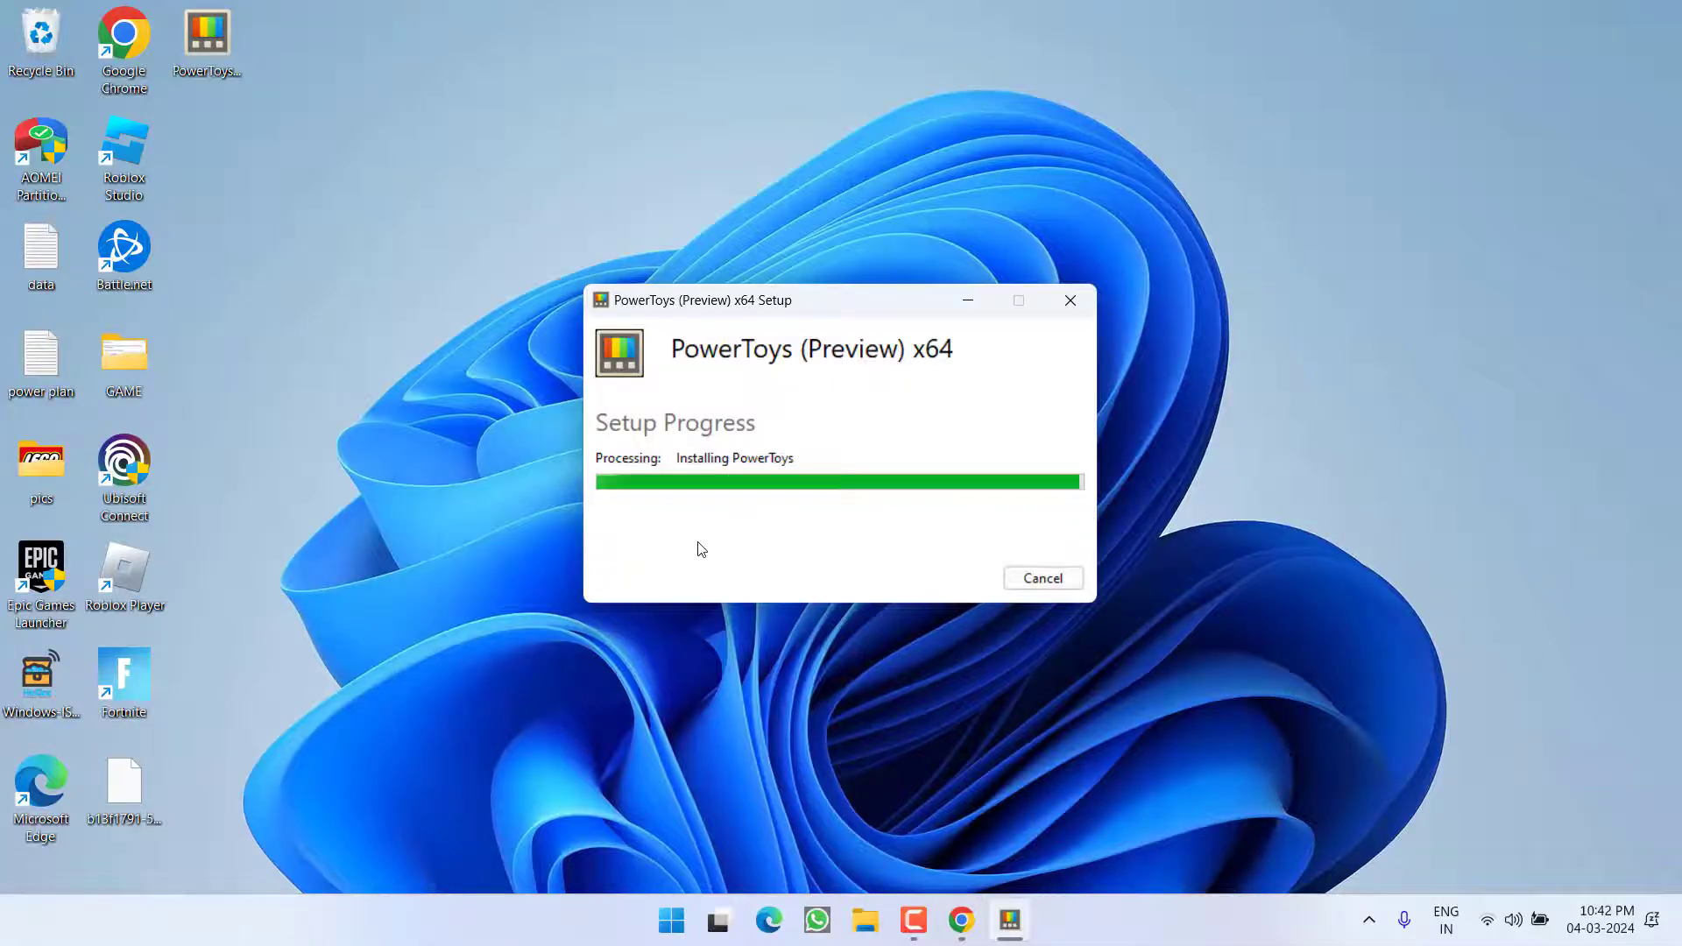
click(1044, 578)
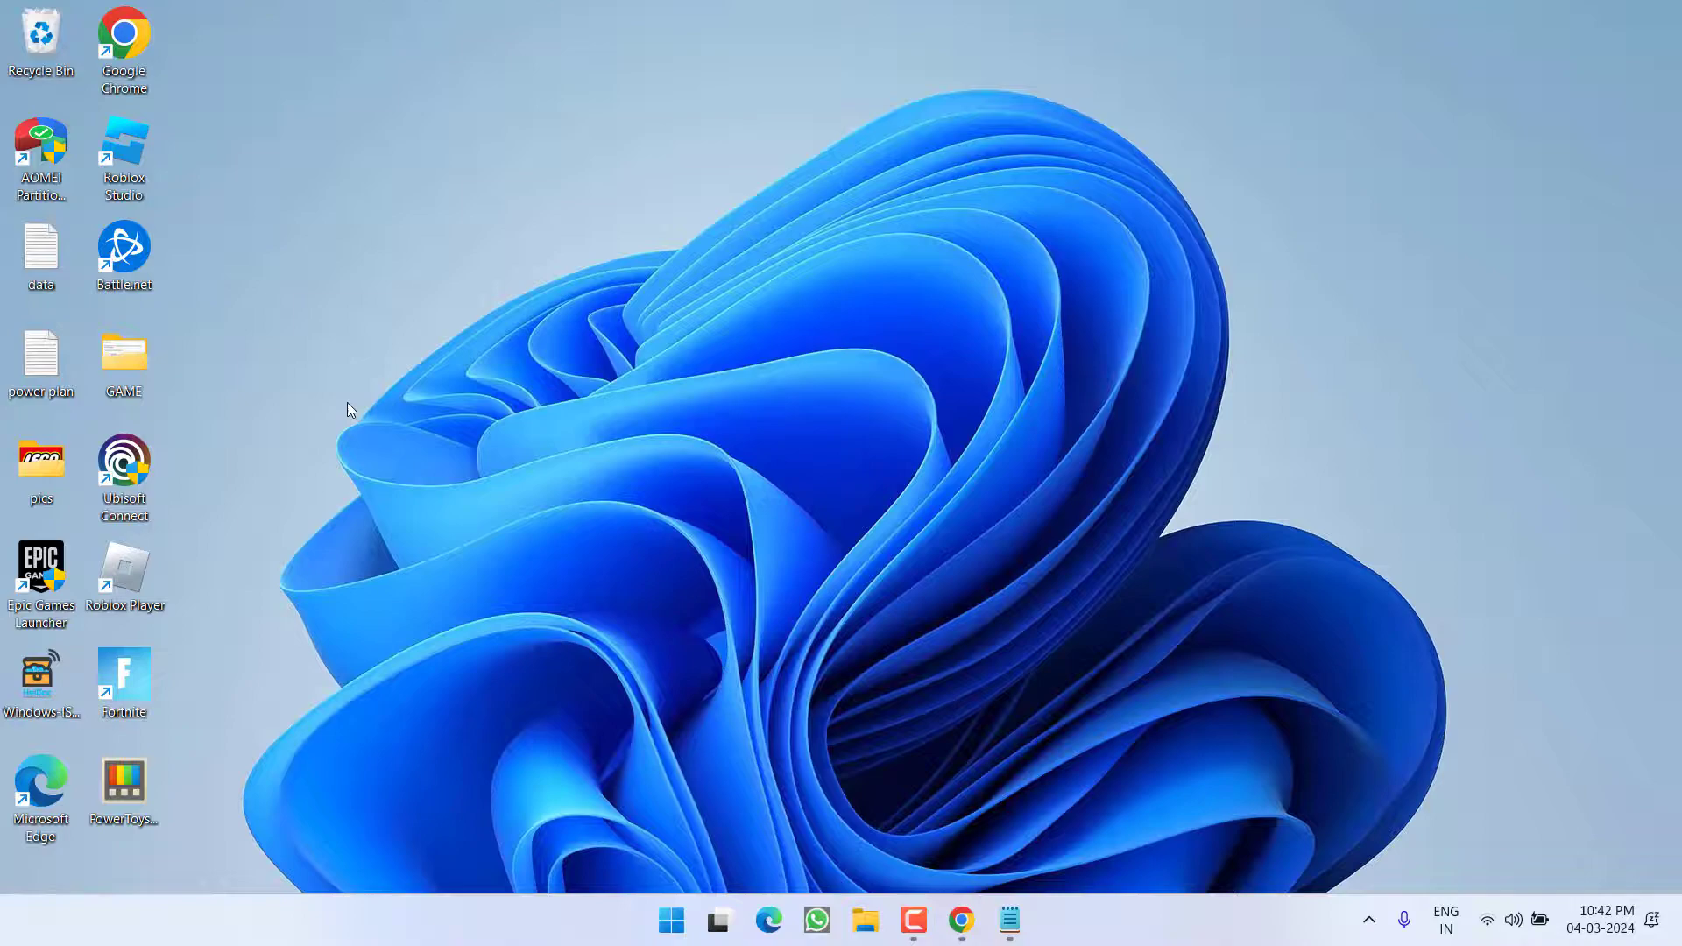
Run Unlock with File Locksmith on power plan.txt from the desktop's extended context menu
right_click(35, 367)
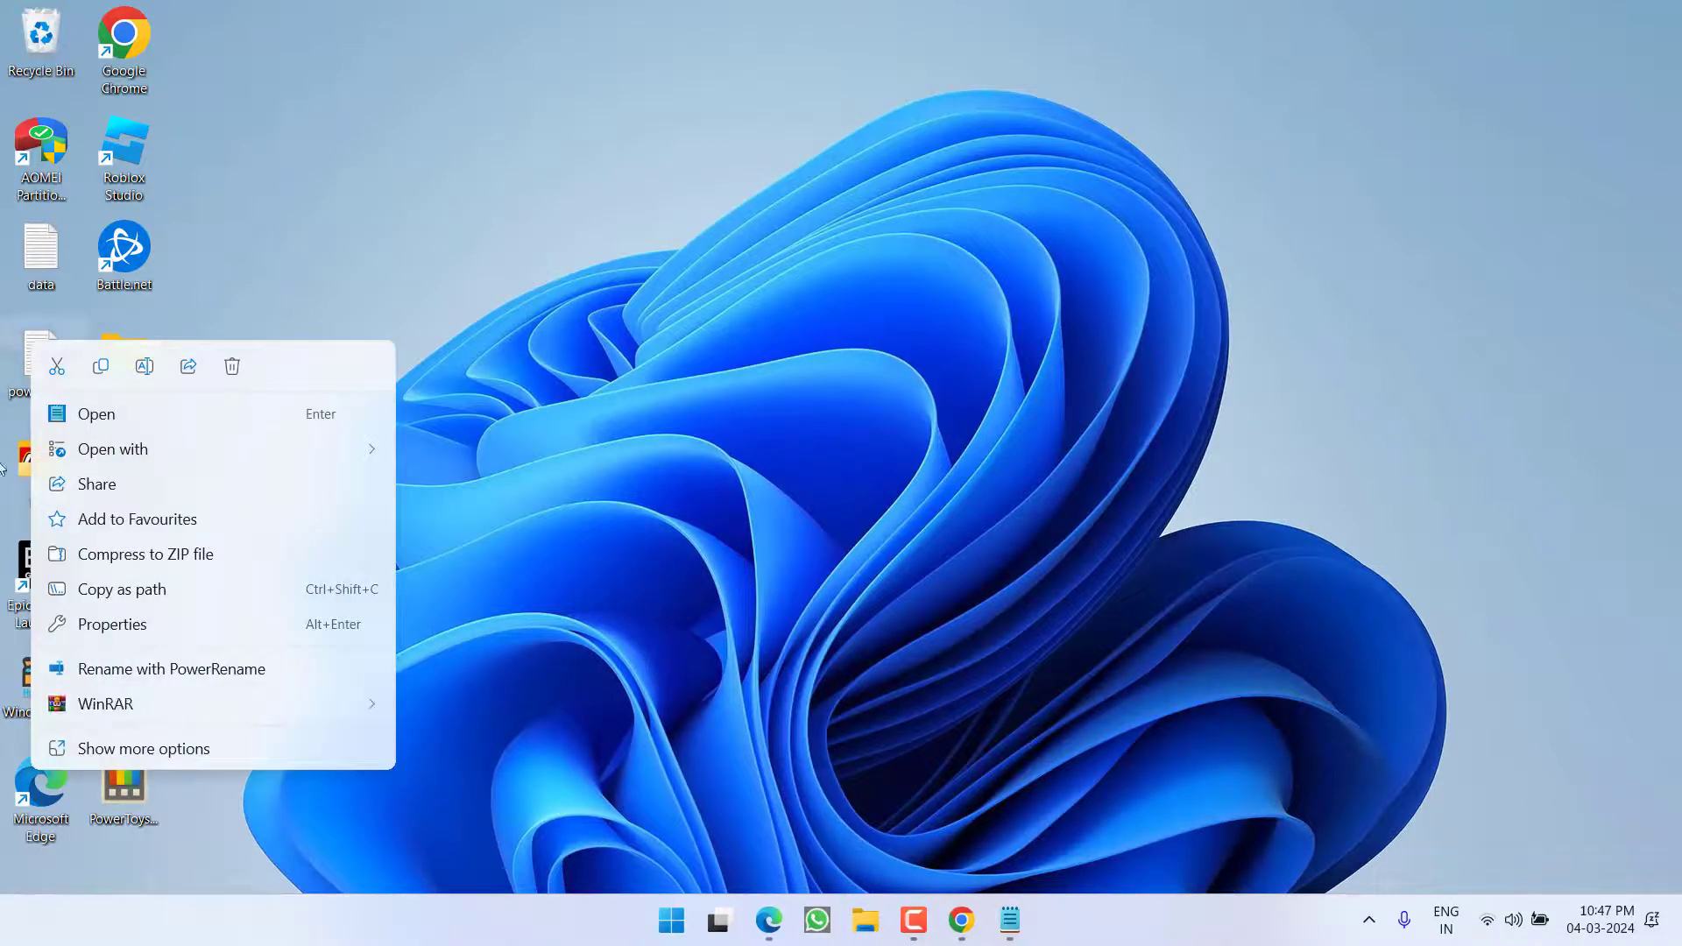
click(129, 748)
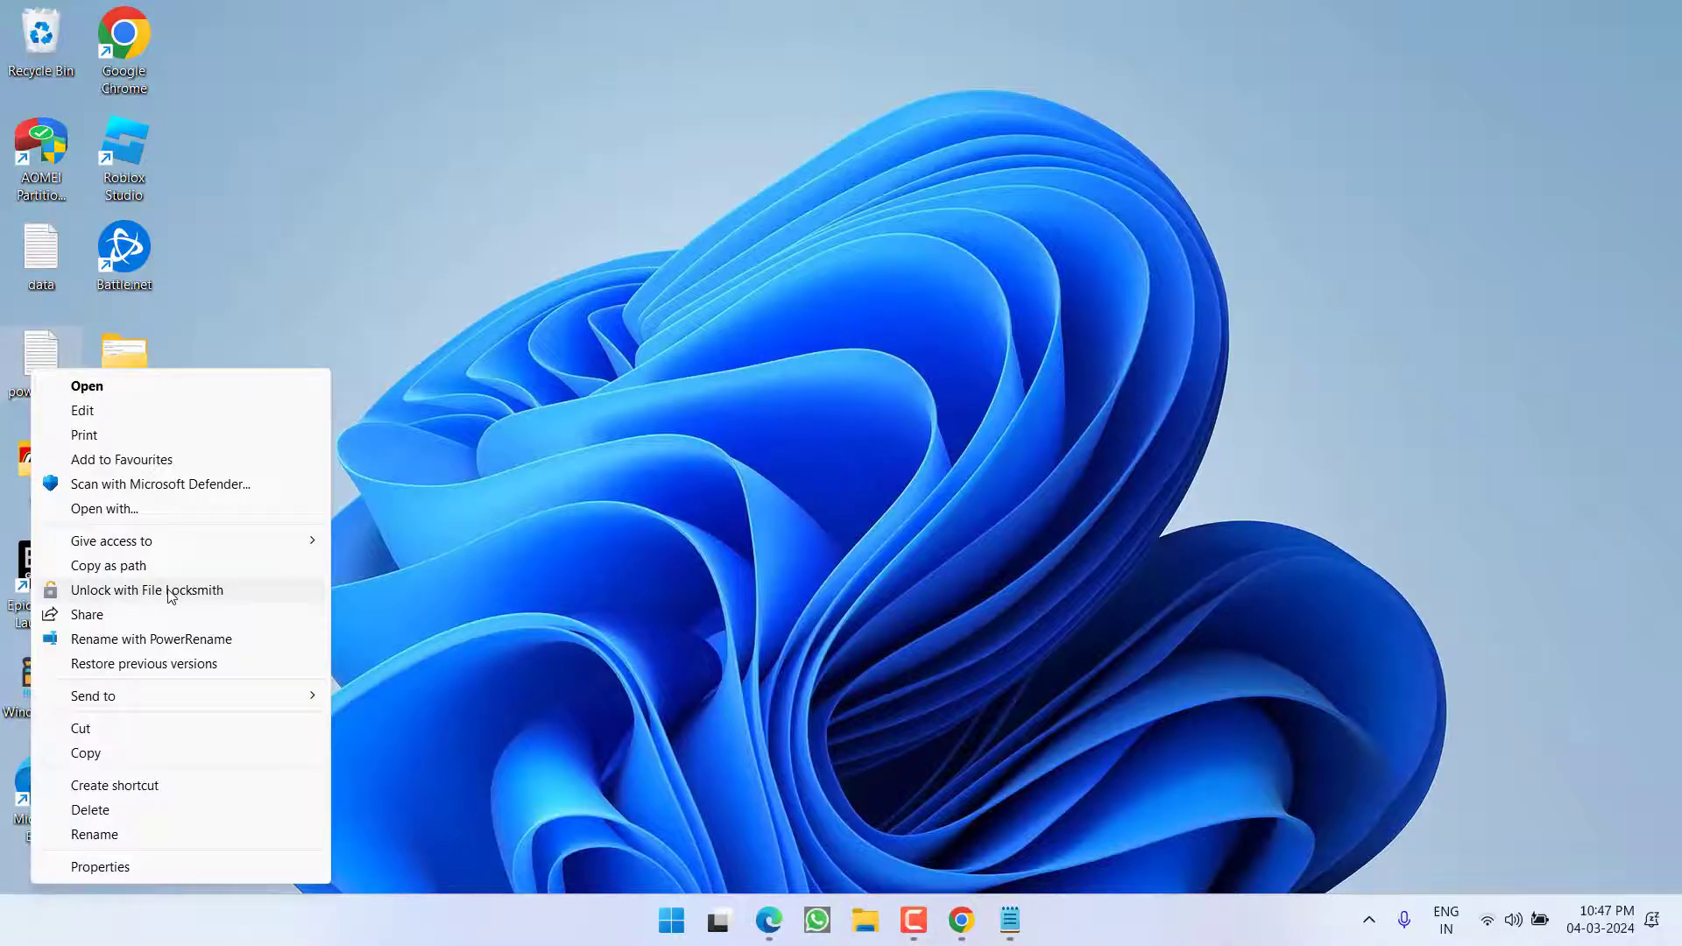
click(169, 592)
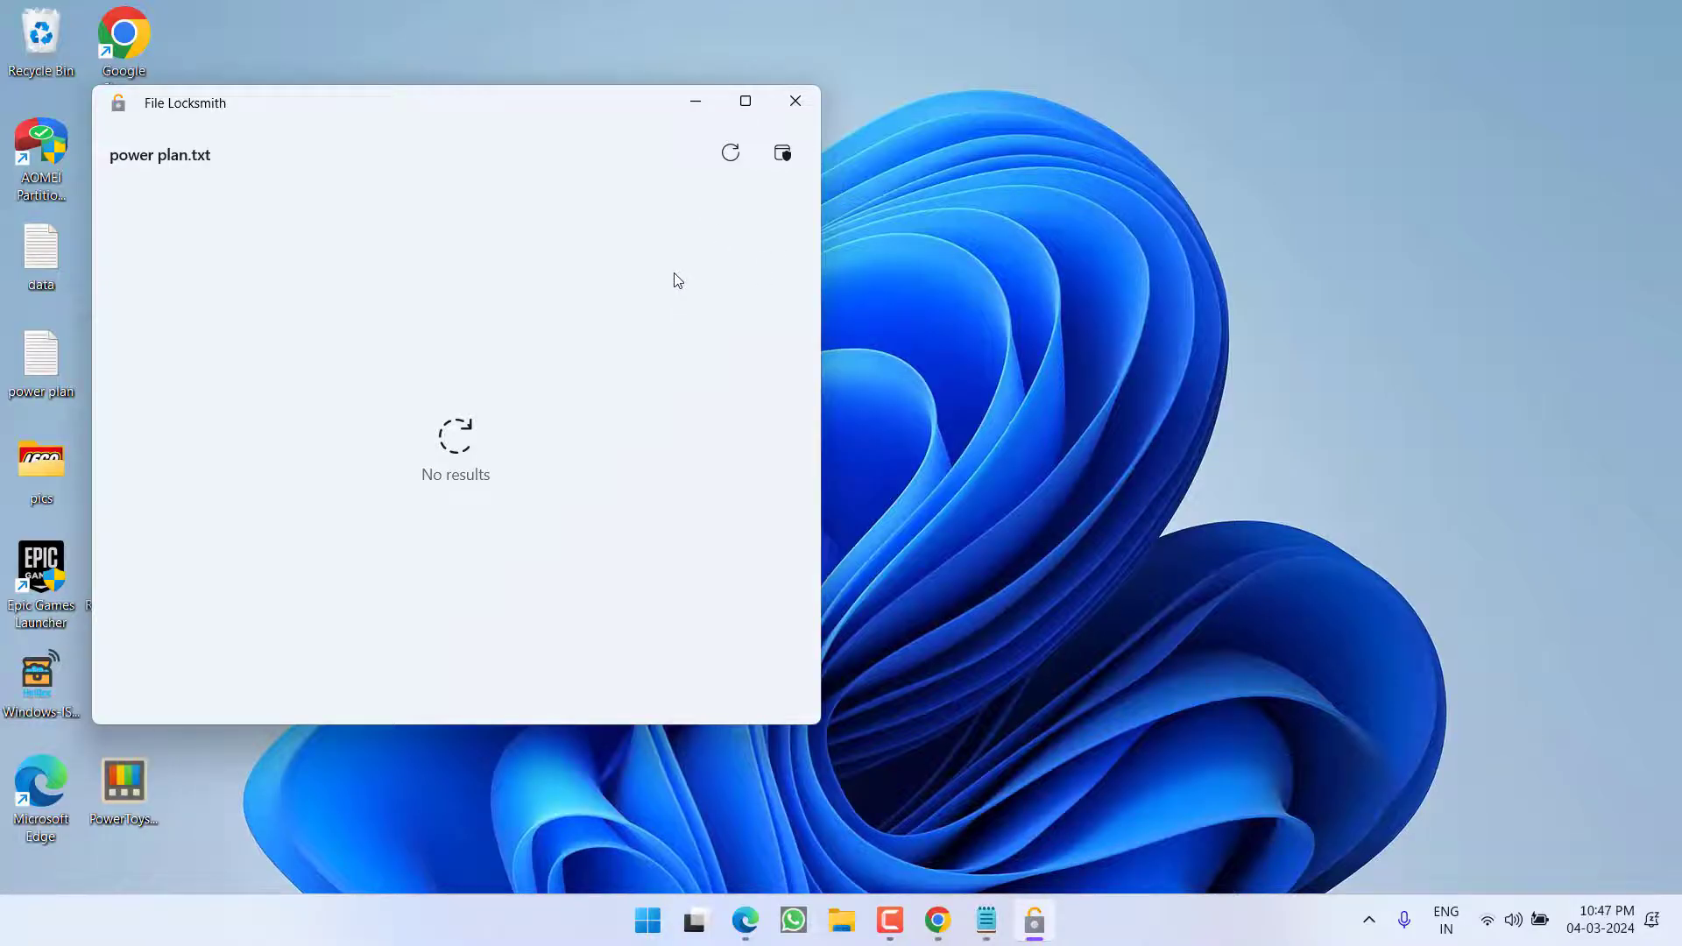
Close the File Locksmith window showing no processes locking power plan.txt
click(793, 102)
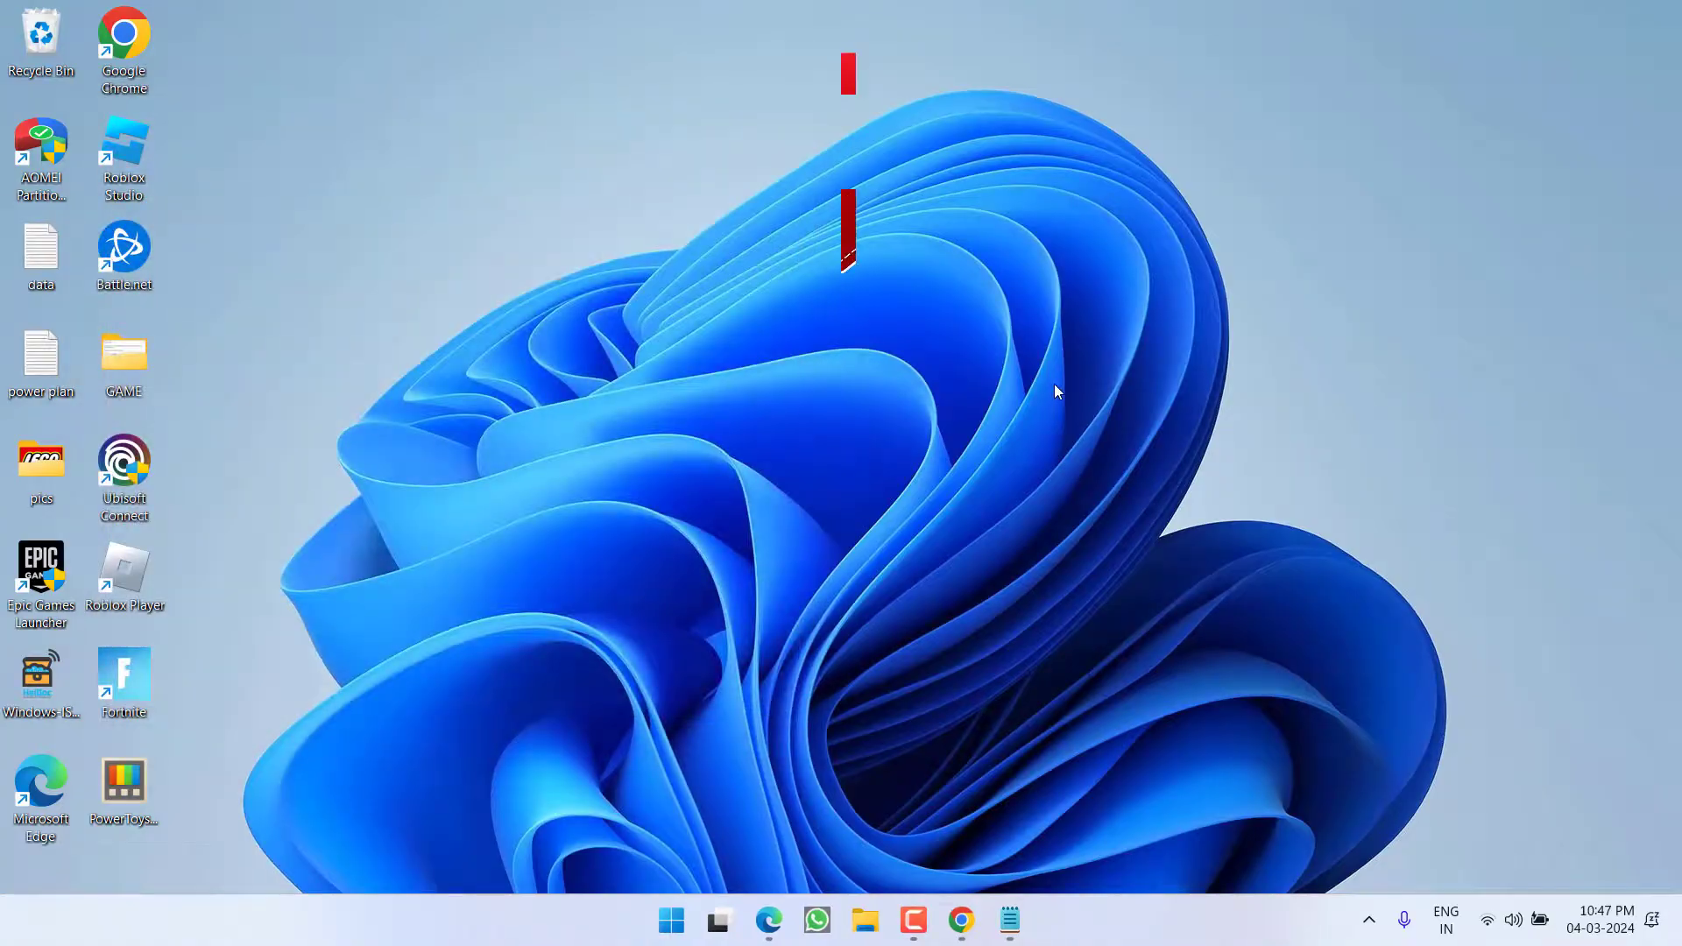